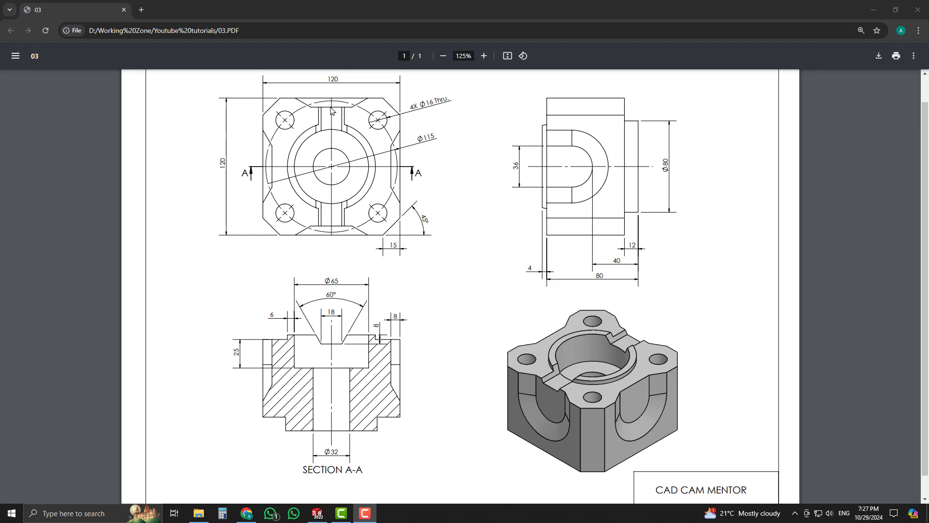
Step: Return to SOLIDWORKS from the PDF and select the Top Plane
left_click(319, 514)
left_click(49, 173)
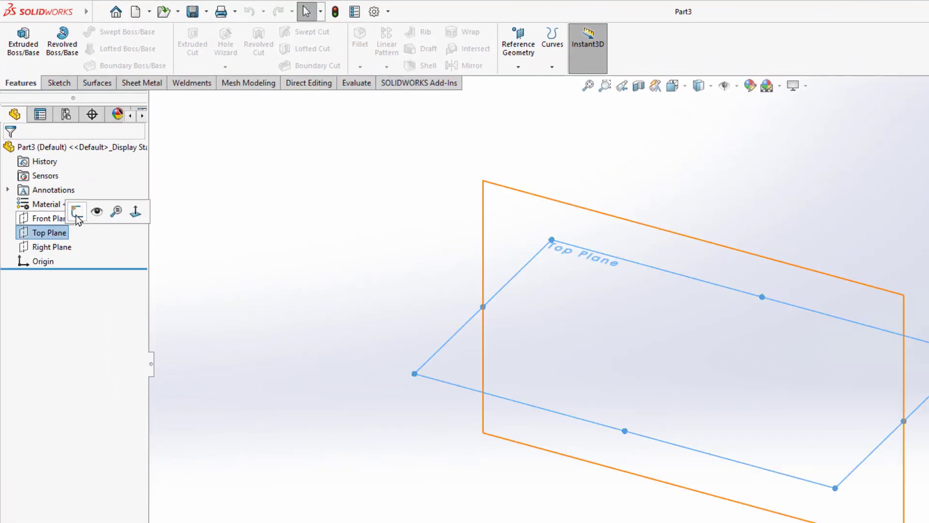
Step: Start a sketch on the Top Plane and switch to the PDF drawing
left_click(77, 213)
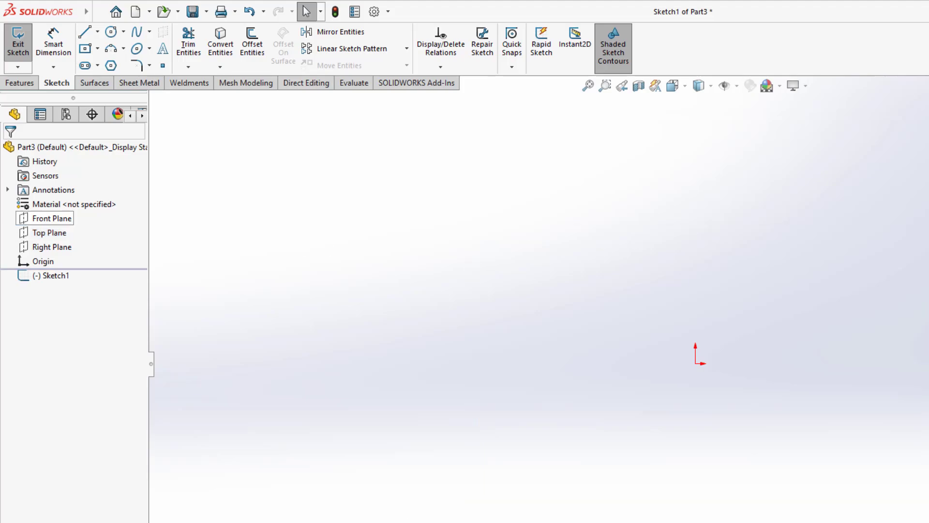
key("alt+Tab")
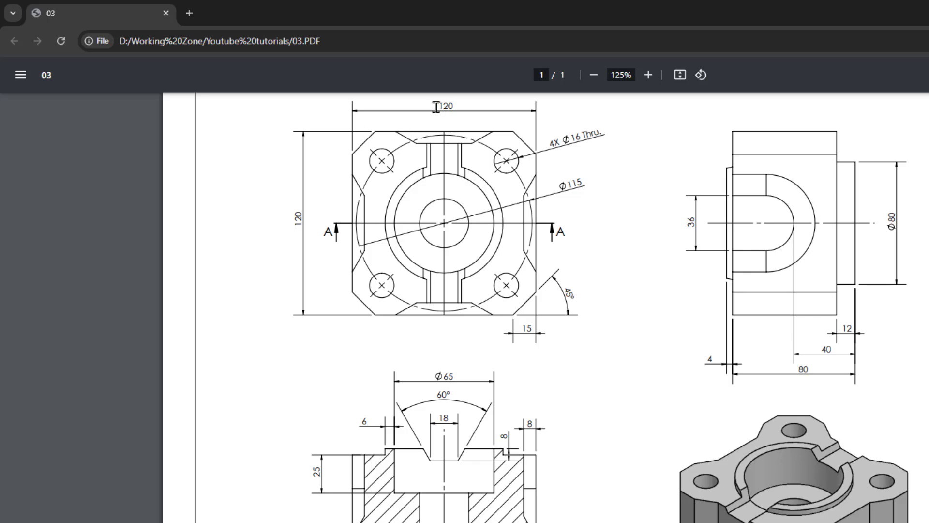
Step: Check the 120 width and height and the 80 and 4 side-view dimensions, then return to SOLIDWORKS
left_click_drag(436, 107, 457, 107)
left_click_drag(296, 204, 299, 235)
left_click(312, 272)
left_click_drag(795, 375, 812, 375)
left_click_drag(706, 362, 718, 363)
key("alt+Tab")
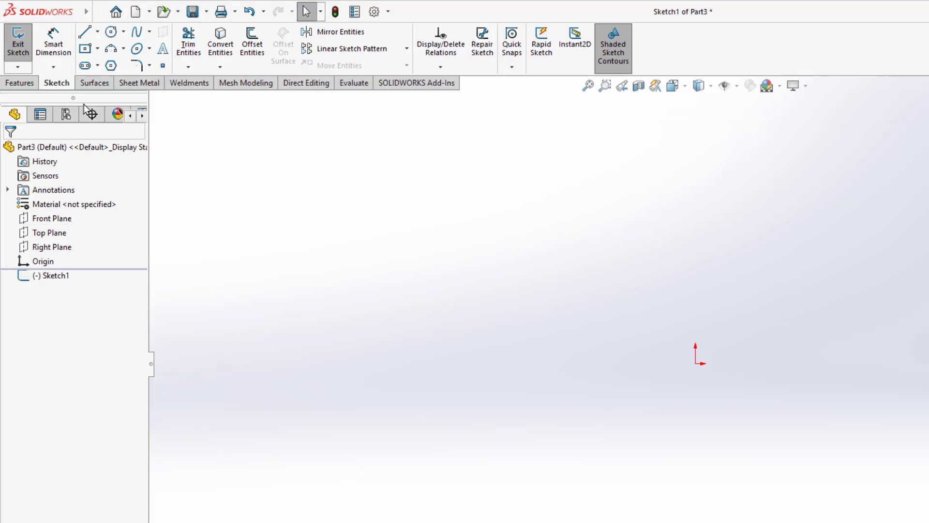
Step: Draw a center rectangle anchored at the origin
left_click(98, 48)
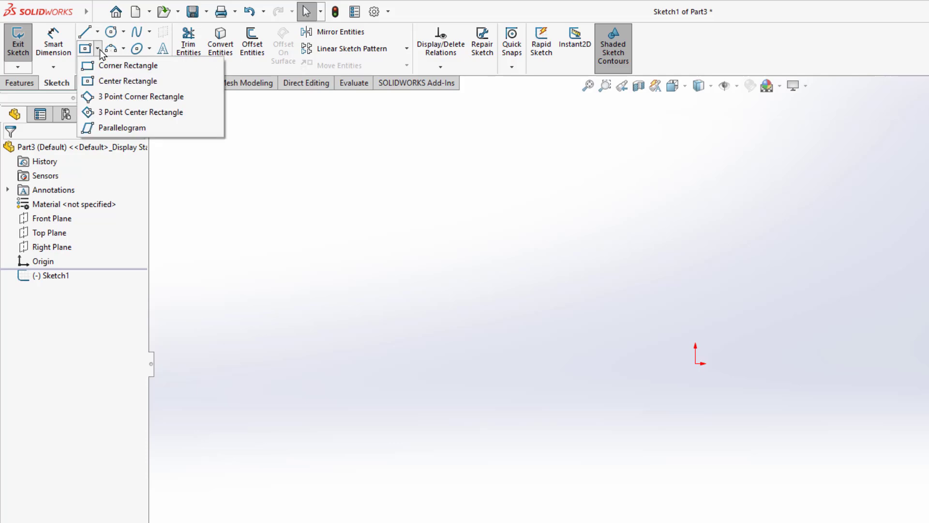
left_click(107, 81)
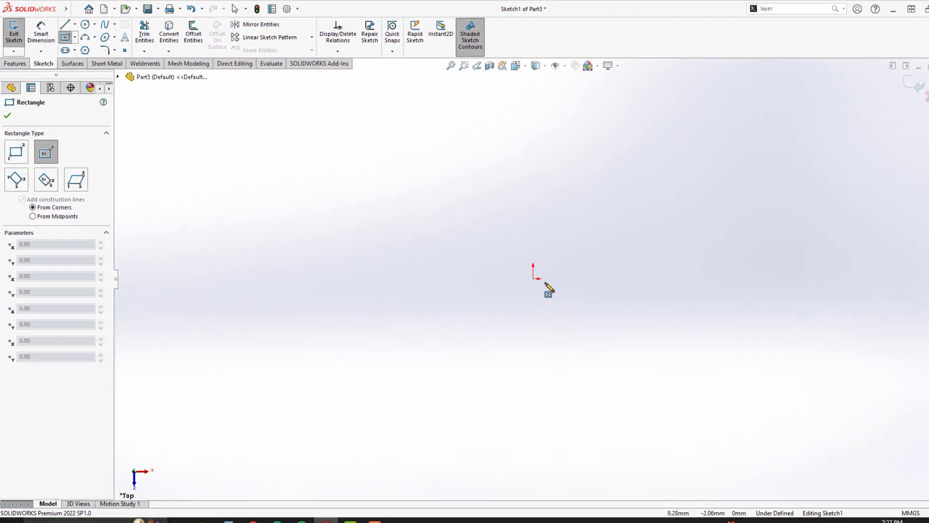
left_click(695, 362)
left_click(640, 207)
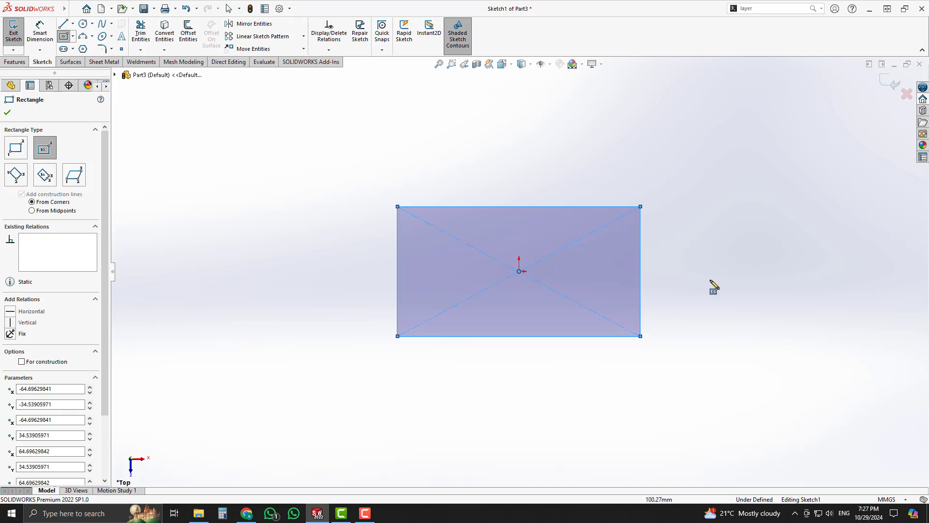
Step: Dimension the rectangle's top and right edges to 120 mm, making a square
right_click_drag(711, 286, 660, 232)
left_click(568, 208)
left_click(544, 180)
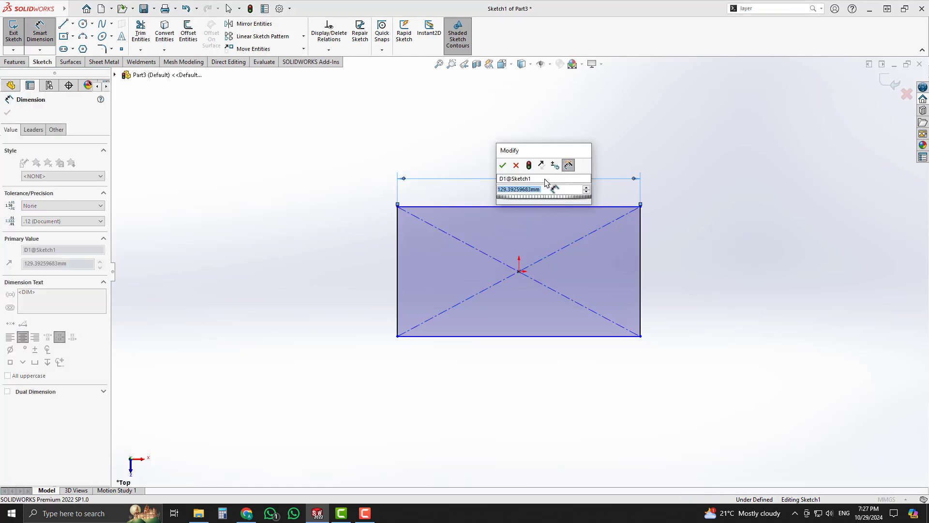
type("120")
key("Return")
left_click(641, 258)
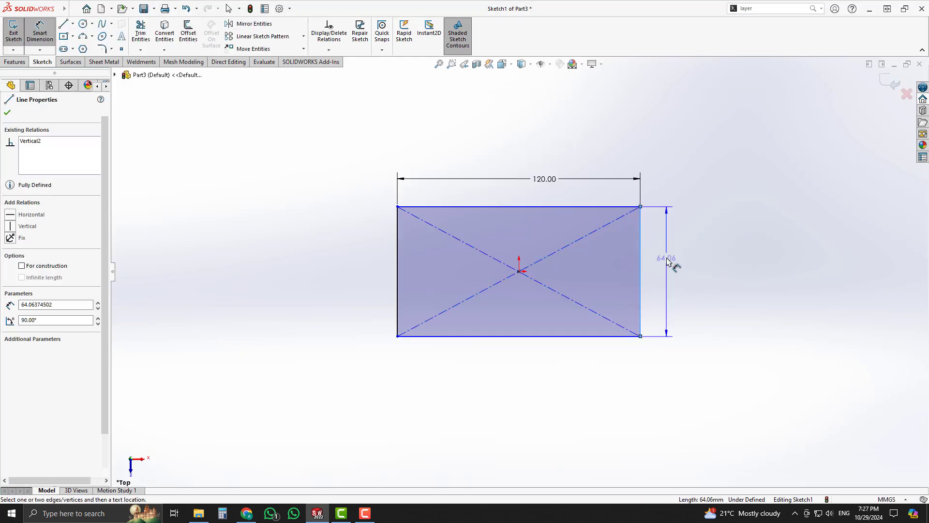
left_click(668, 263)
type("120")
key("Return")
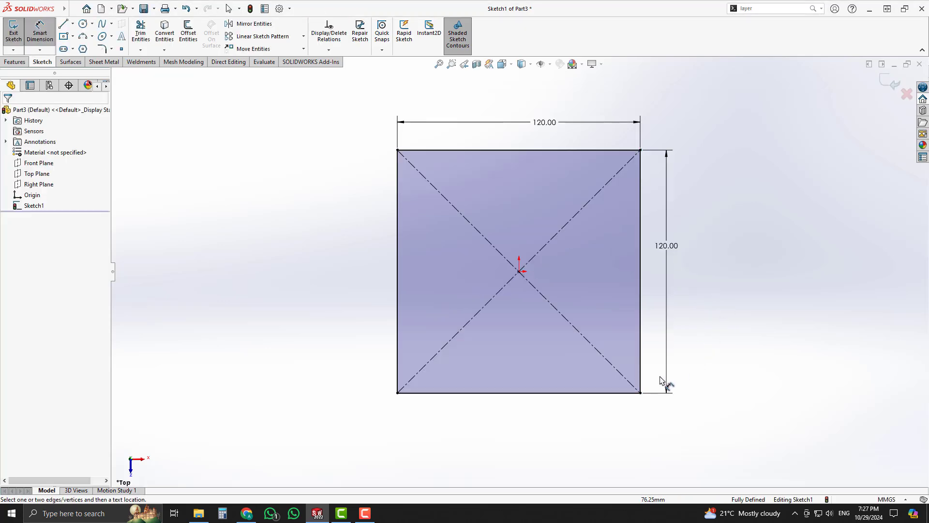
Step: Exit the sketch and start an Extruded Boss/Base on the square
left_click(890, 90)
mouse_move(641, 361)
middle_mouse_down()
mouse_move(597, 303)
mouse_move(468, 247)
middle_mouse_up()
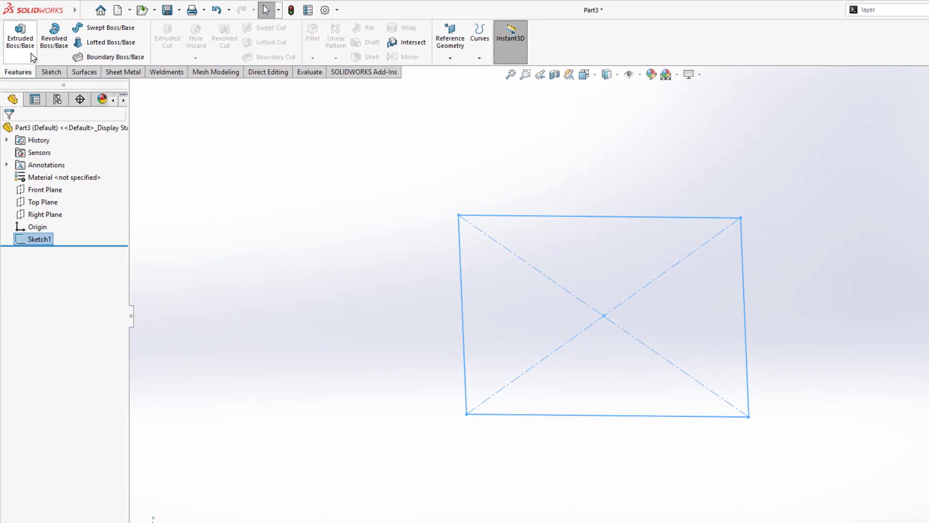
left_click(31, 56)
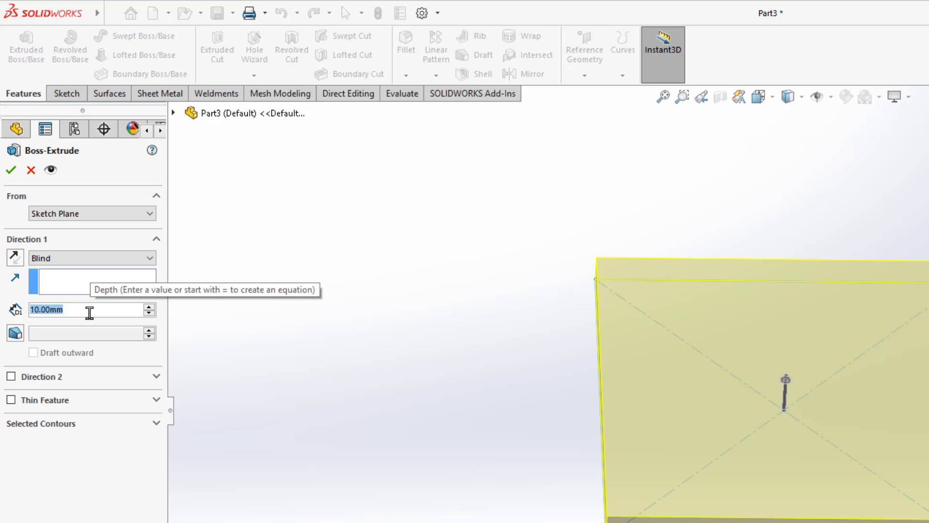
Step: Extrude the square 84 mm Blind and orbit to view the block
type("84")
key("Return")
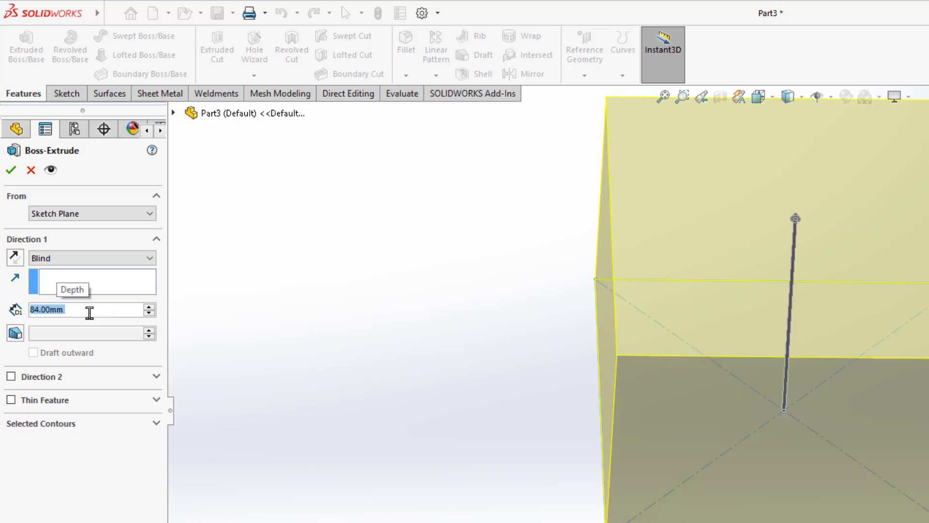
left_click(11, 169)
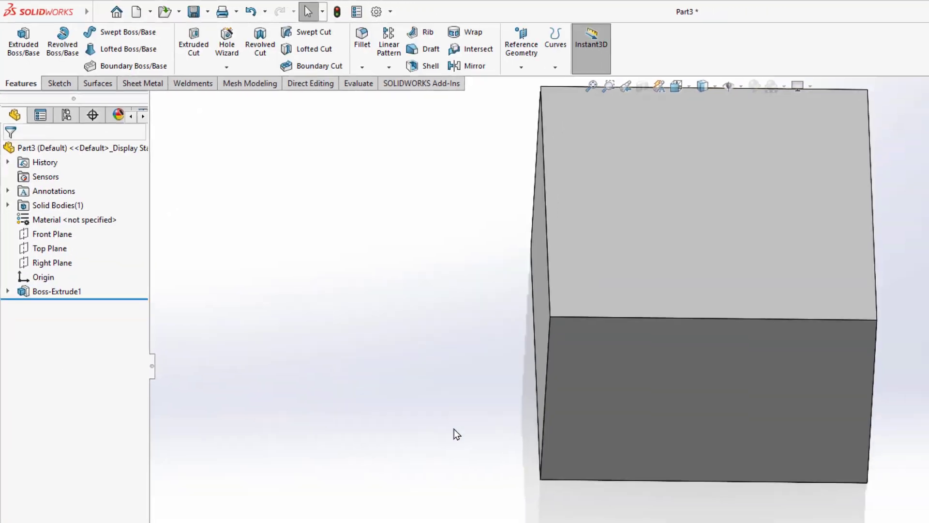
middle_click_drag(457, 434, 426, 383)
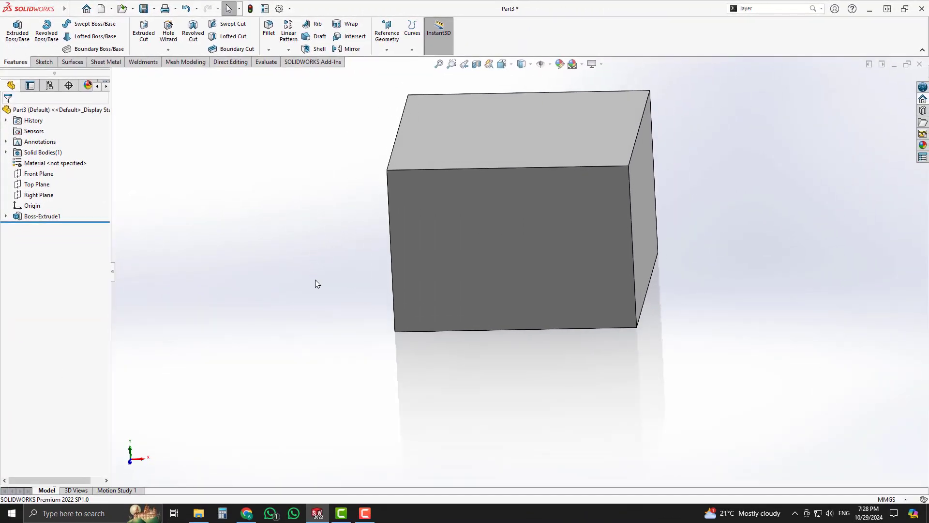
scroll(580, 181, "up", 2)
scroll(579, 181, "down", 2)
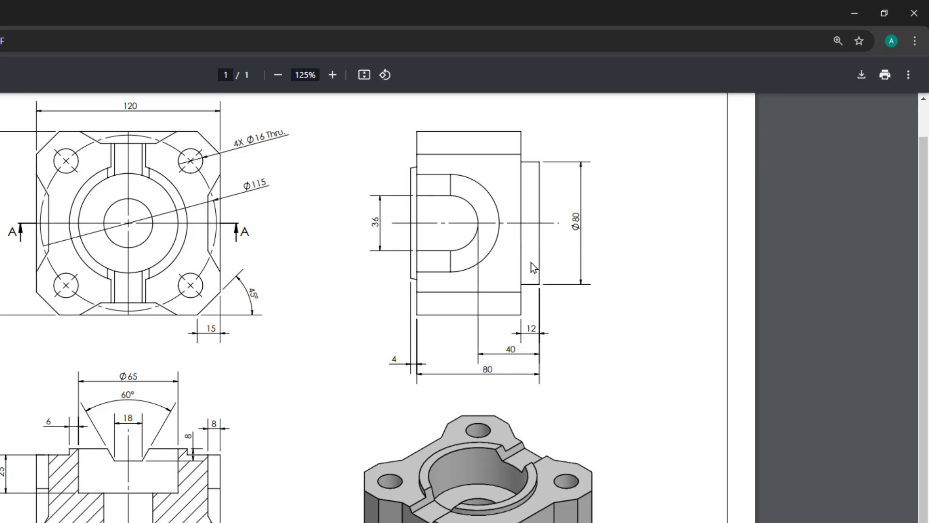
Step: Check the Ø80 dimension in the PDF side view
left_click_drag(575, 220, 580, 207)
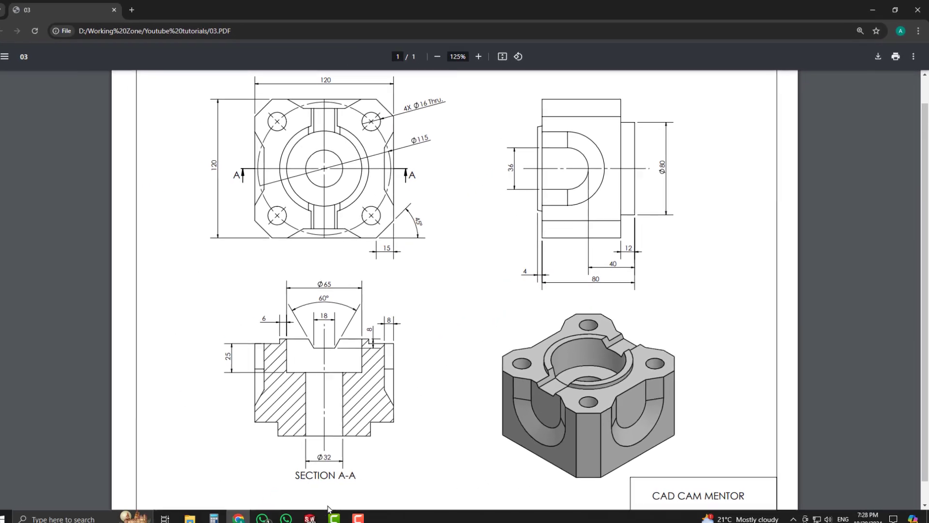
Step: Back in SOLIDWORKS, start a new sketch on the block's square face
left_click(318, 513)
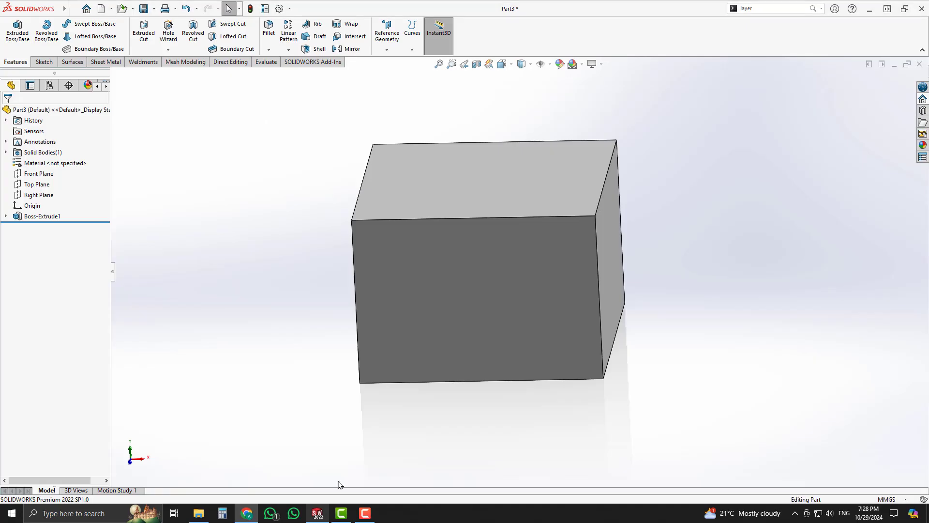
middle_click_drag(554, 430, 551, 288)
left_click(551, 288)
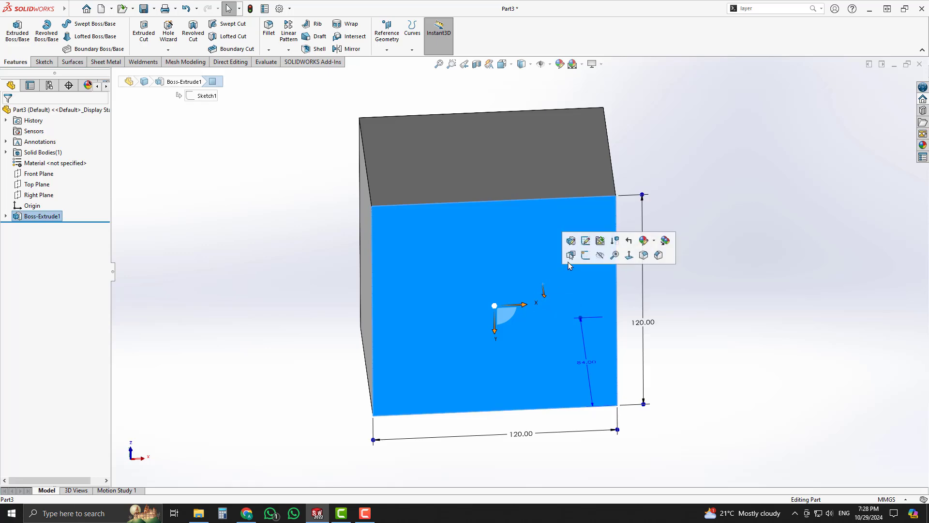
left_click(587, 256)
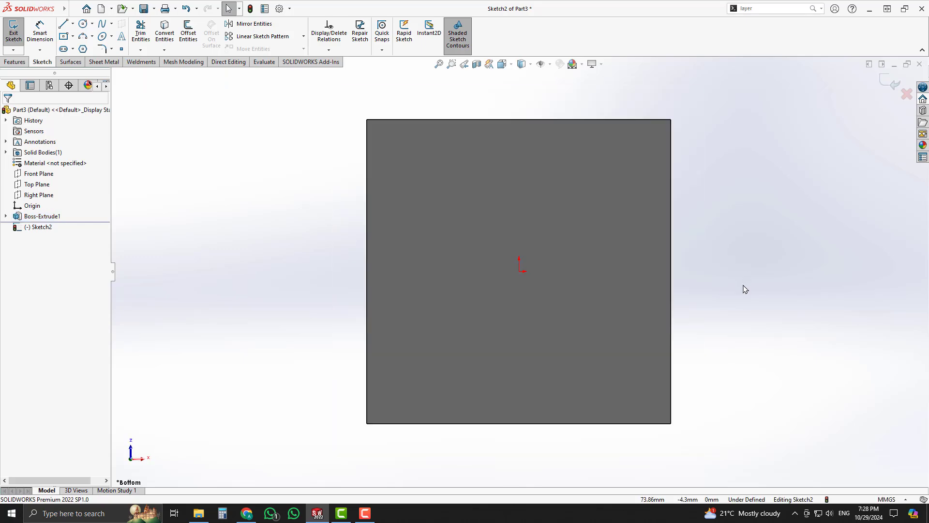
Step: Draw a circle centred on the origin and dimension its diameter to 80 mm
left_click(88, 25)
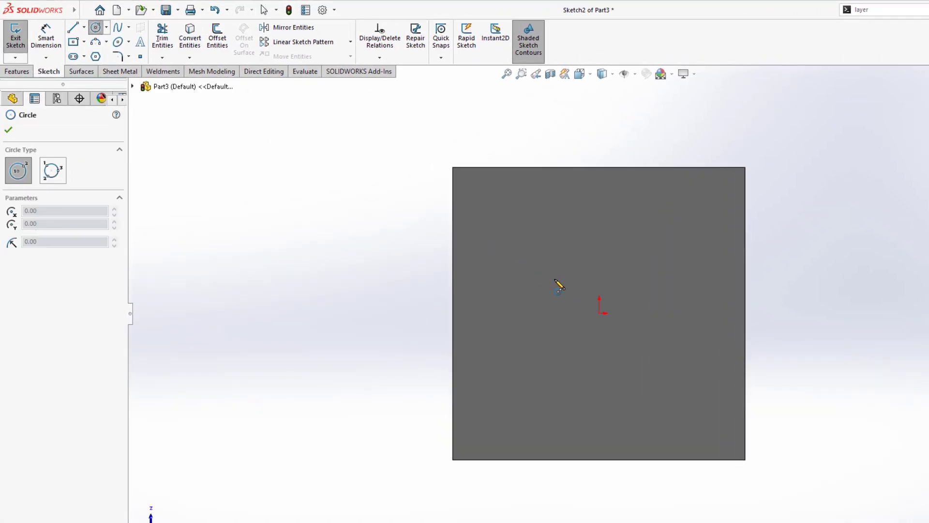
left_click(607, 311)
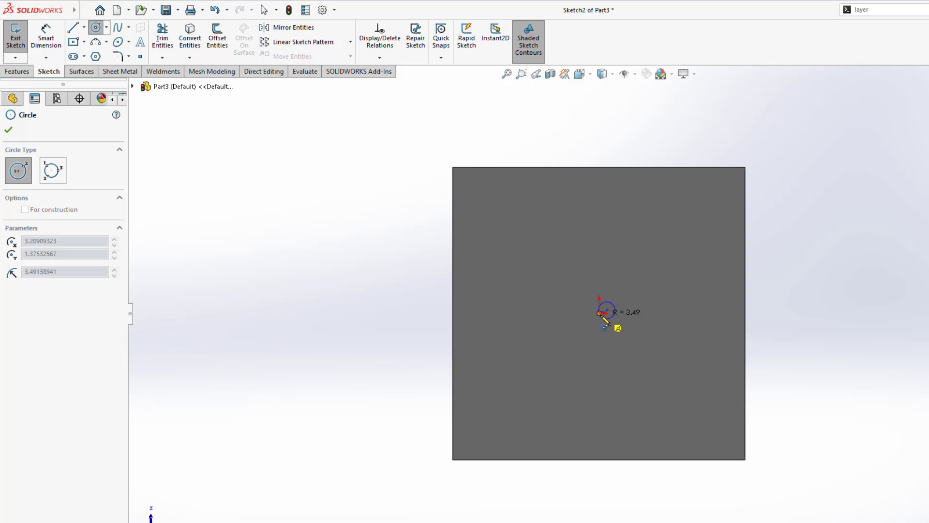
key("Escape")
left_click(96, 27)
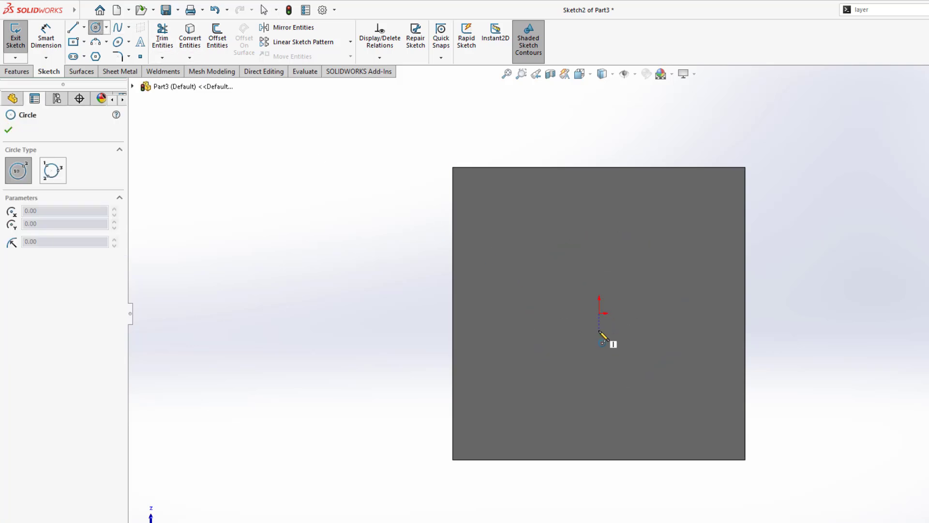
left_click(598, 313)
left_click(691, 247)
right_click_drag(801, 302, 811, 220)
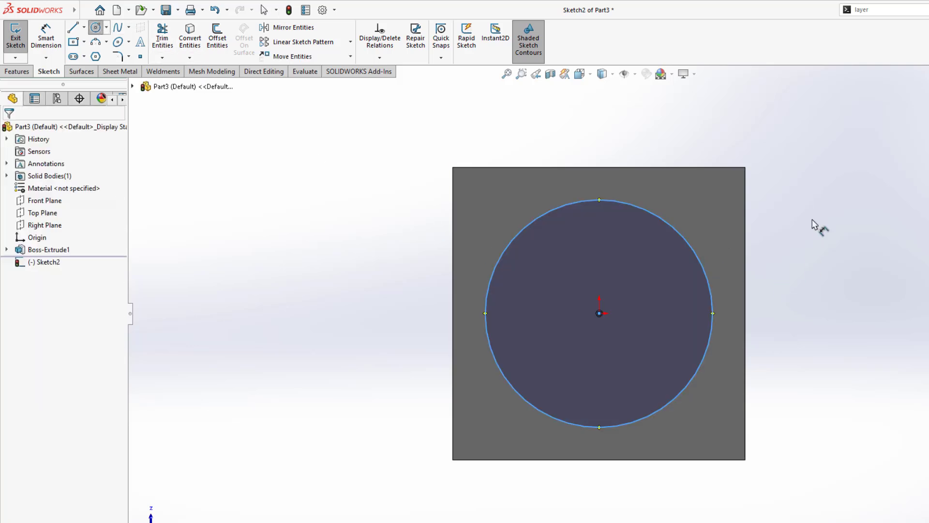
left_click(715, 306)
left_click(794, 304)
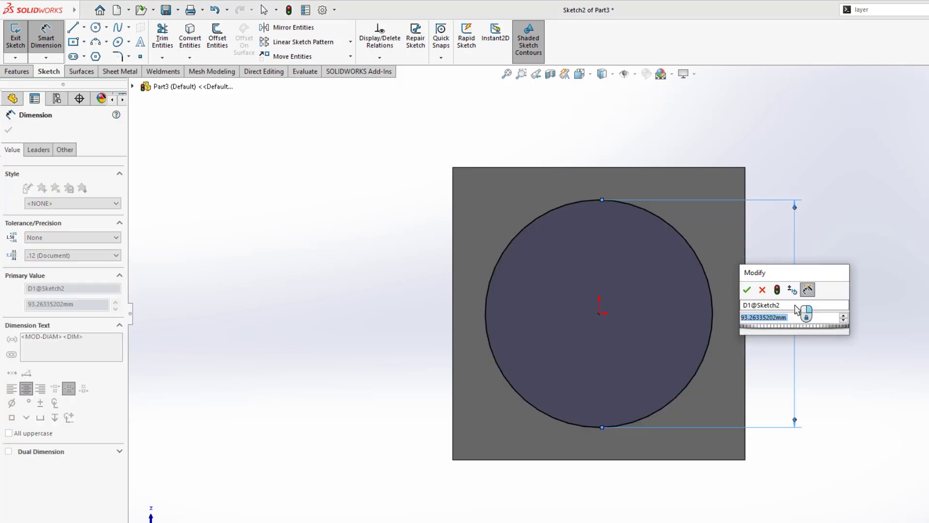
key("Return")
middle_click_drag(682, 390, 683, 270)
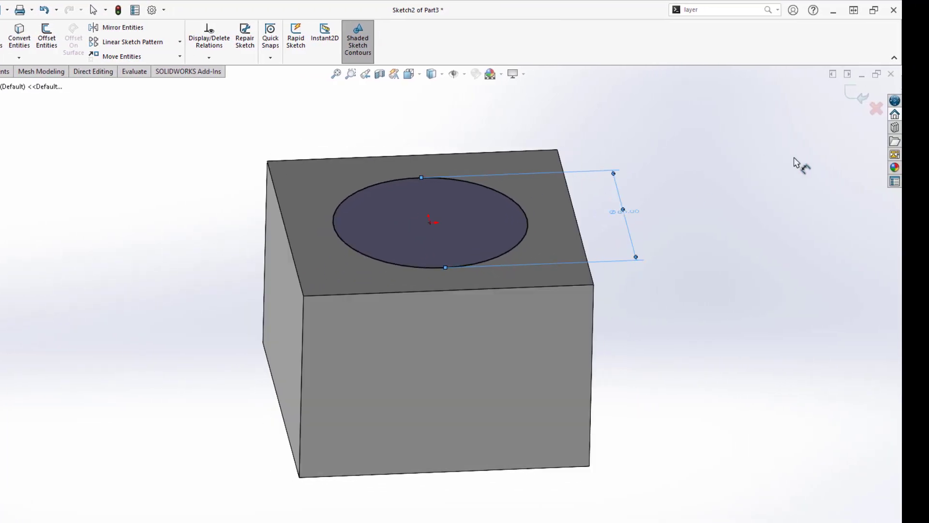
Step: Cut-extrude 12 mm outside the Ø80 circle, leaving a raised round boss
left_click(855, 95)
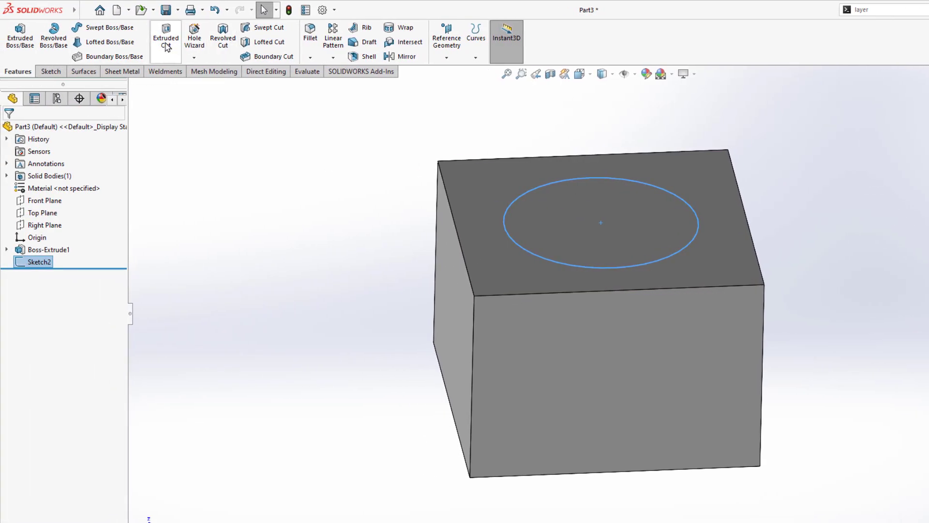
left_click(166, 41)
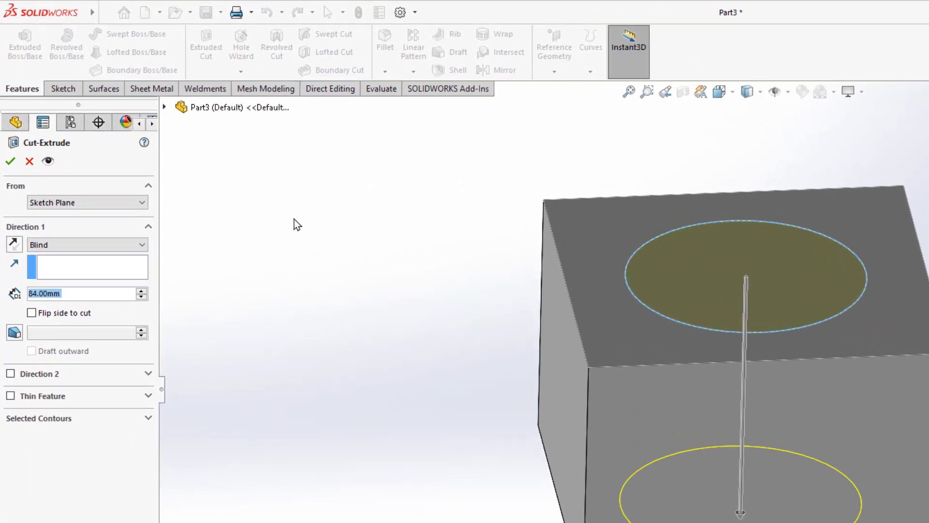
double_click(72, 299)
type("12")
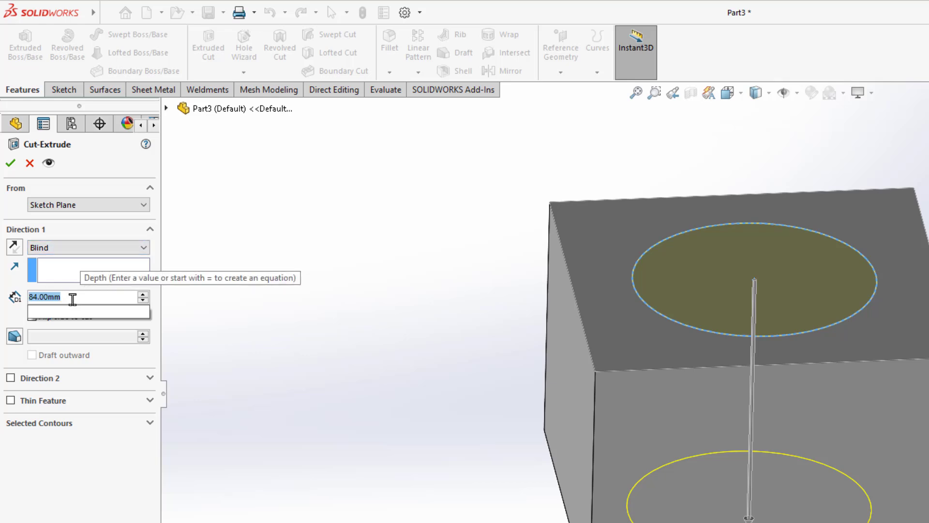
key("Return")
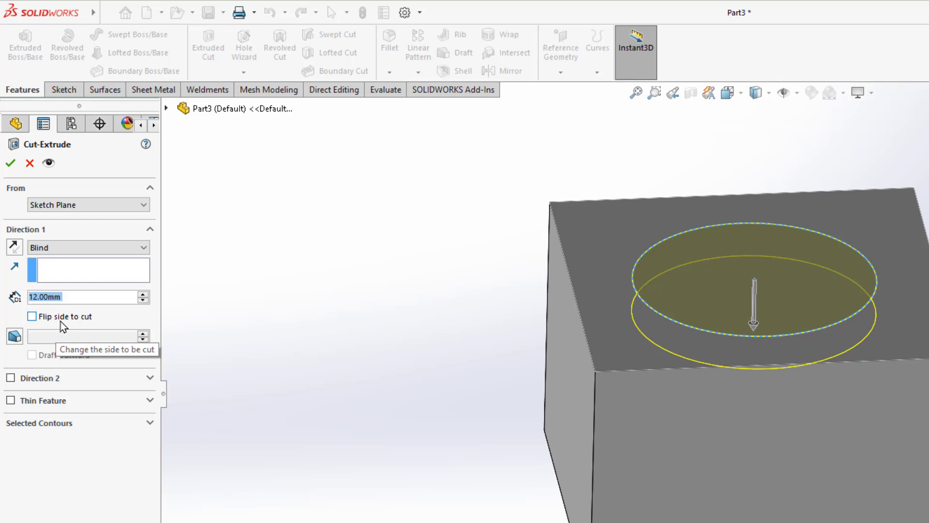
left_click(73, 317)
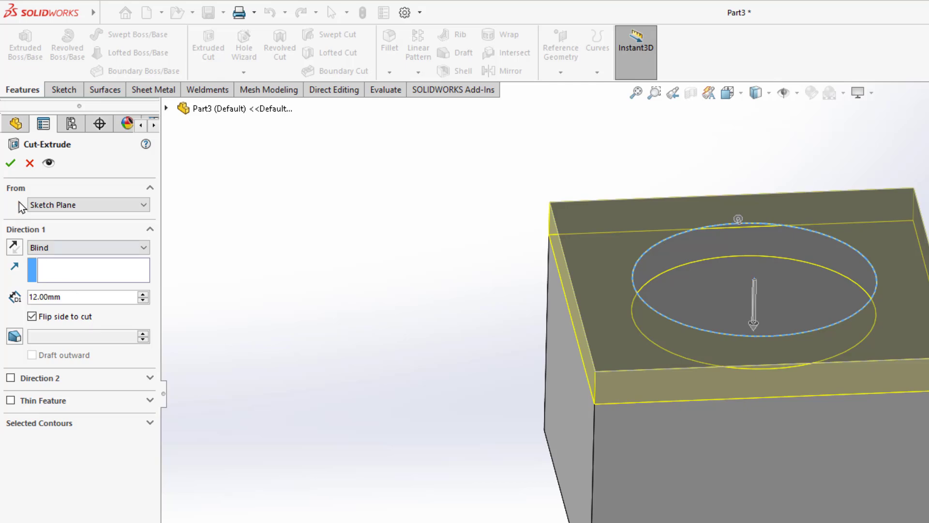
left_click(11, 162)
middle_click_drag(475, 402, 461, 449)
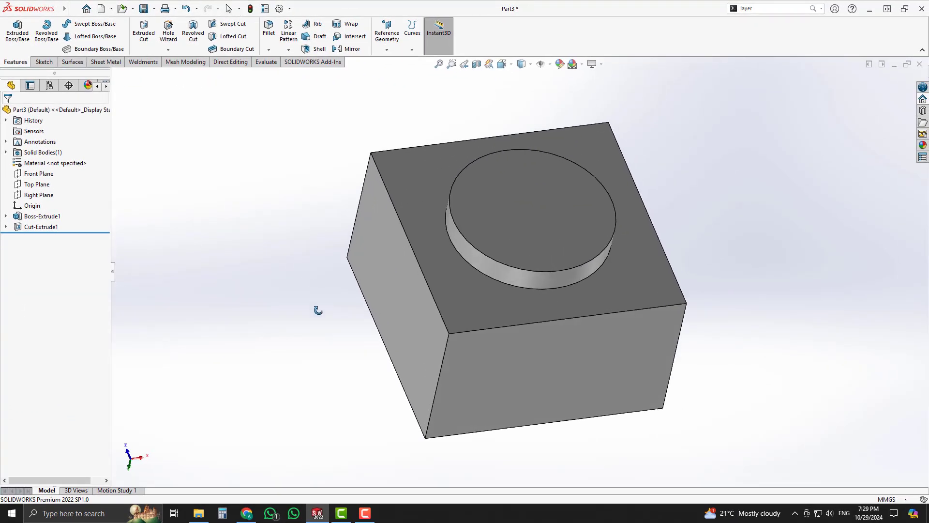
middle_click_drag(318, 310, 281, 357)
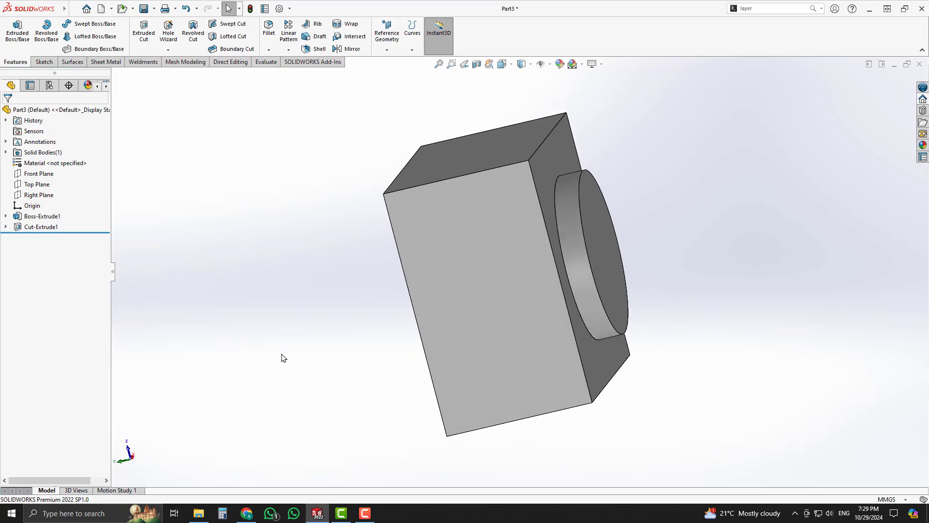
Step: Show 03.PDF in Chrome and read the Ø65 and 6 mm dimensions
left_click(246, 513)
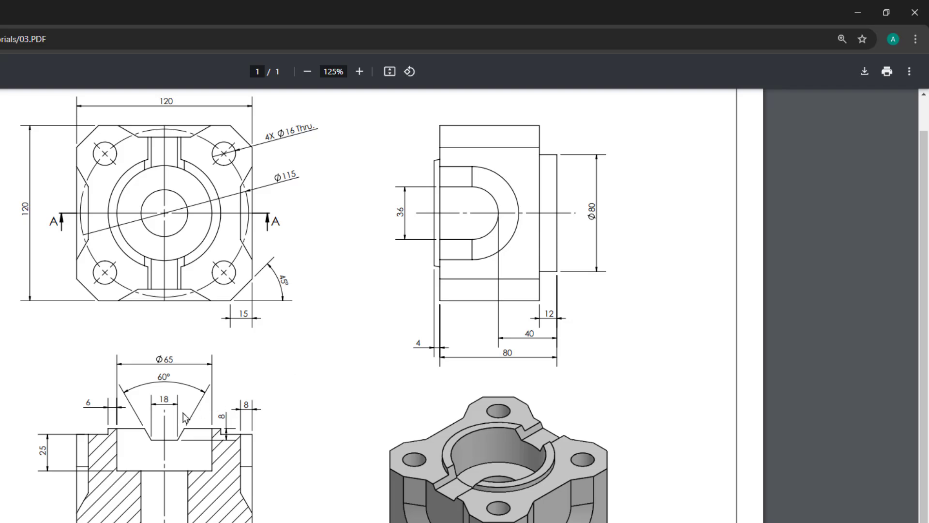
double_click(162, 360)
double_click(89, 405)
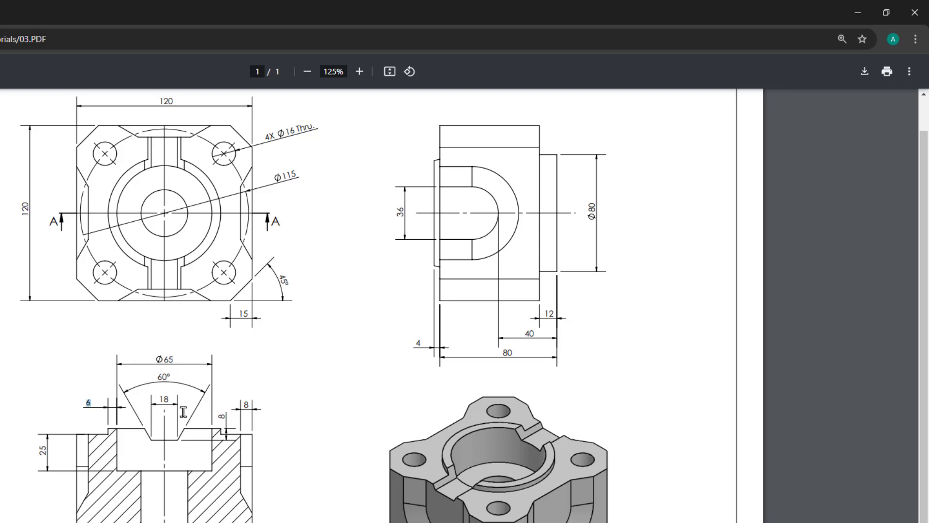
left_click(216, 414)
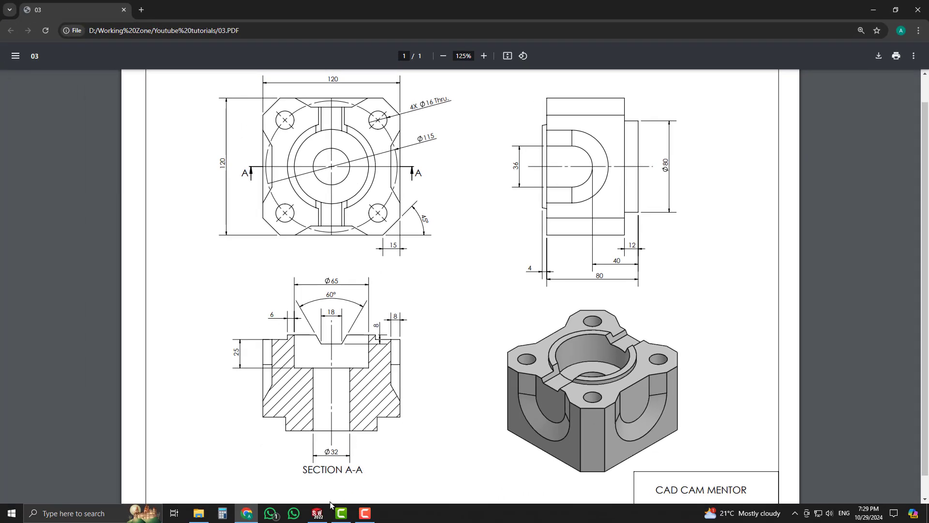
Step: Return to SOLIDWORKS and start a new sketch on the block's front face
left_click(320, 515)
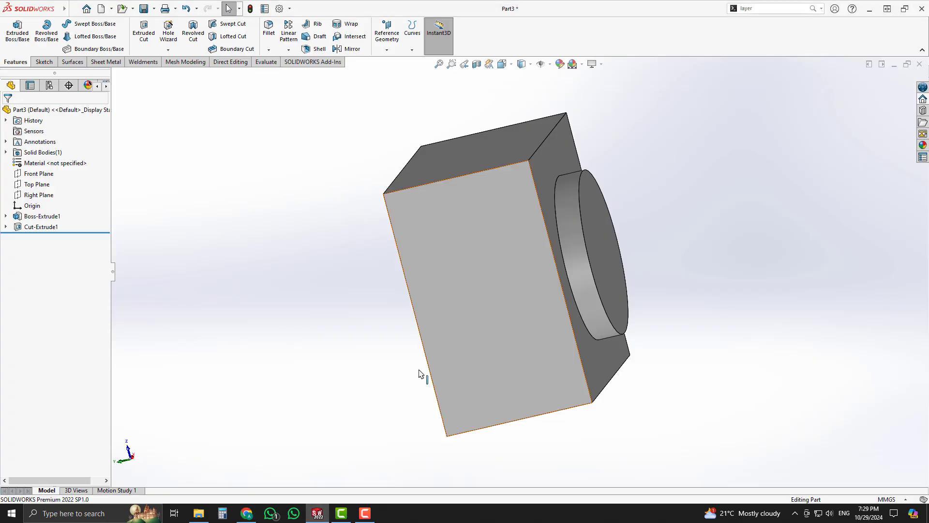
middle_click_drag(420, 371, 482, 276)
left_click(484, 275)
left_click(526, 245)
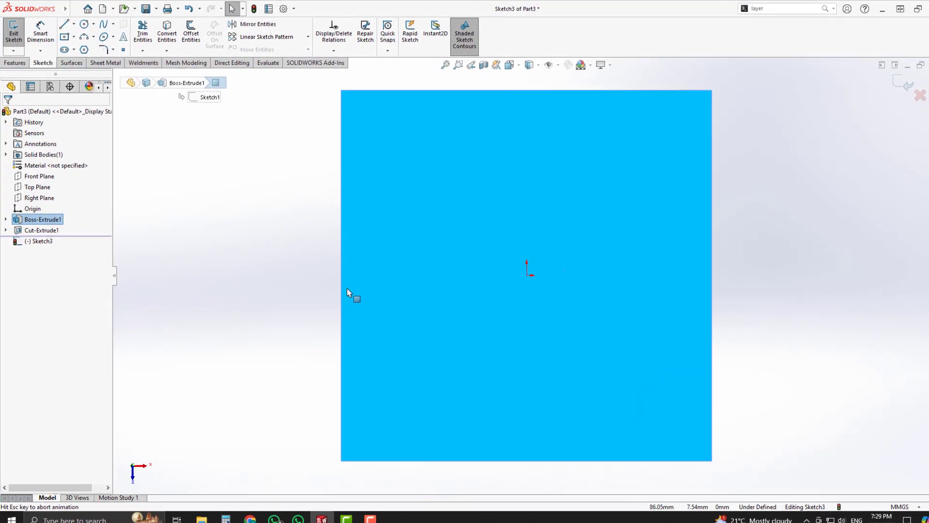
left_click(305, 251)
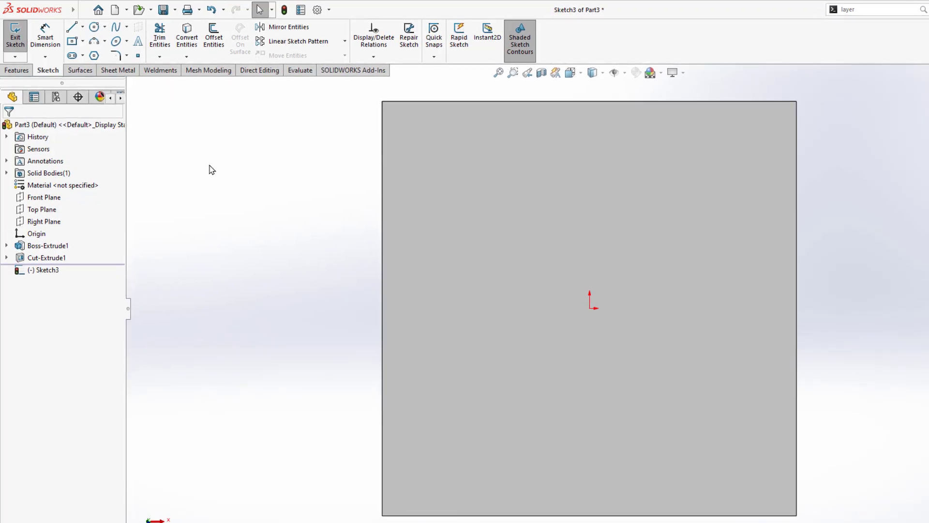
Step: Draw an origin-centred circle and dimension its diameter as 65+4+4+4 (Ø77)
left_click(83, 26)
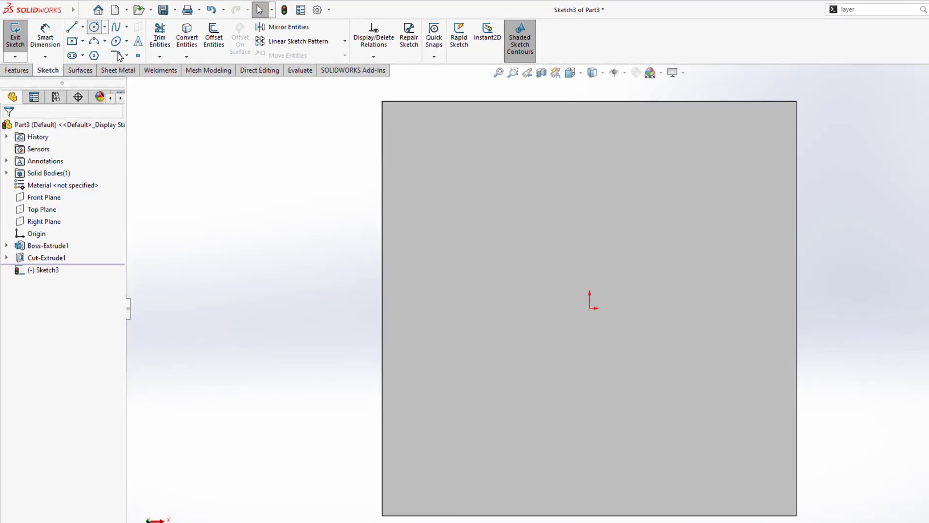
left_click(590, 308)
left_click(699, 236)
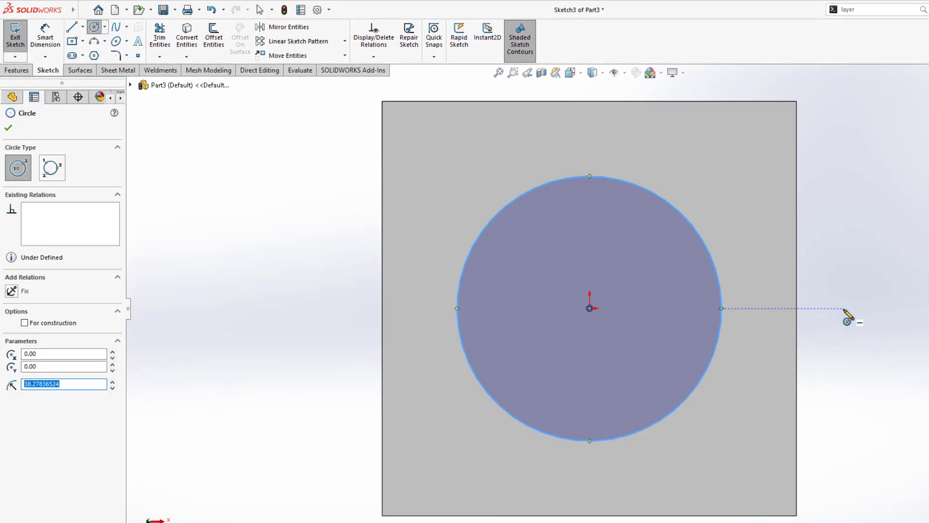
left_click(46, 38)
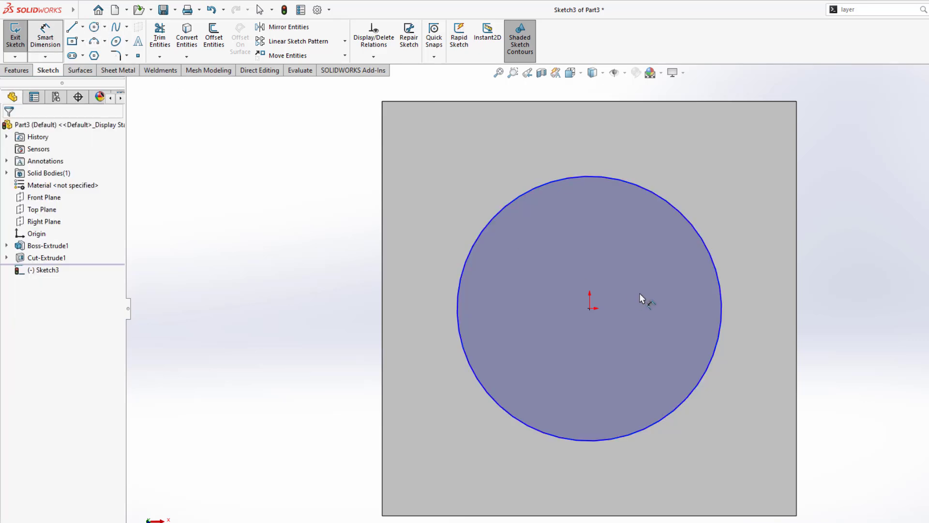
left_click(722, 297)
left_click(898, 339)
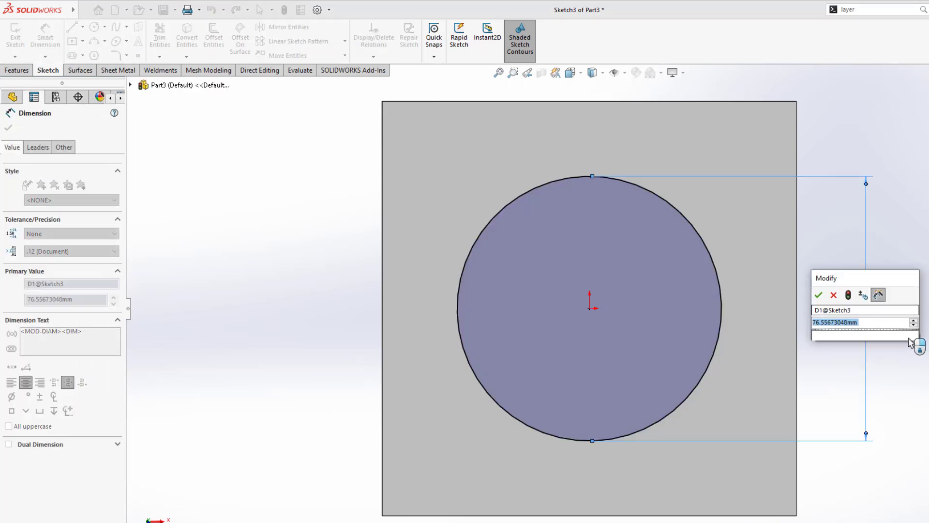
type("65+")
type("4+4+")
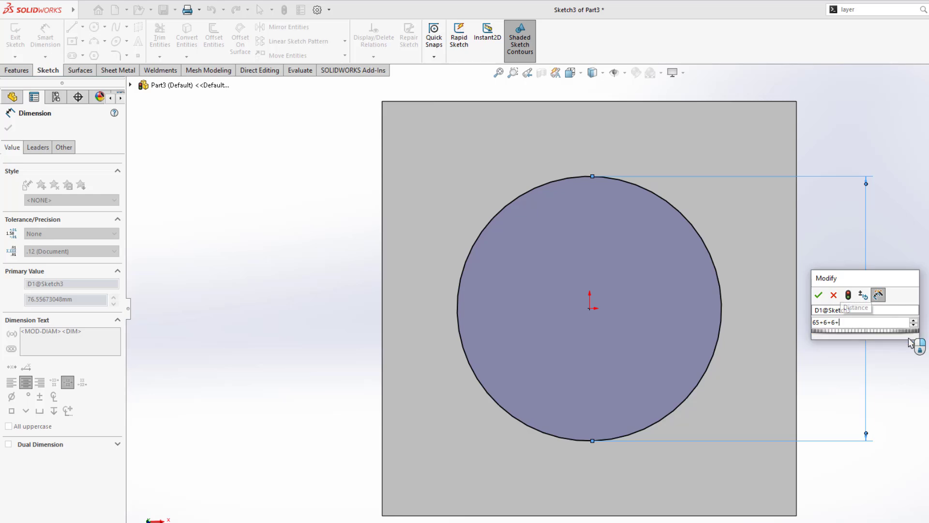
type("4")
key("Return")
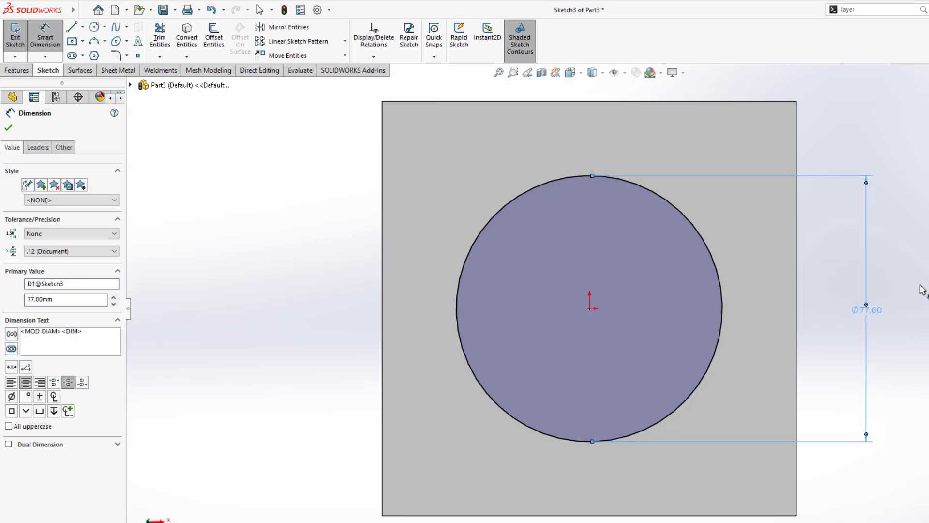
left_click(920, 286)
Step: Orbit and zoom to view the Ø77 circle on the block in 3D
middle_click_drag(742, 463, 892, 309)
scroll(802, 333, "up", 3)
middle_click_drag(721, 335, 709, 296)
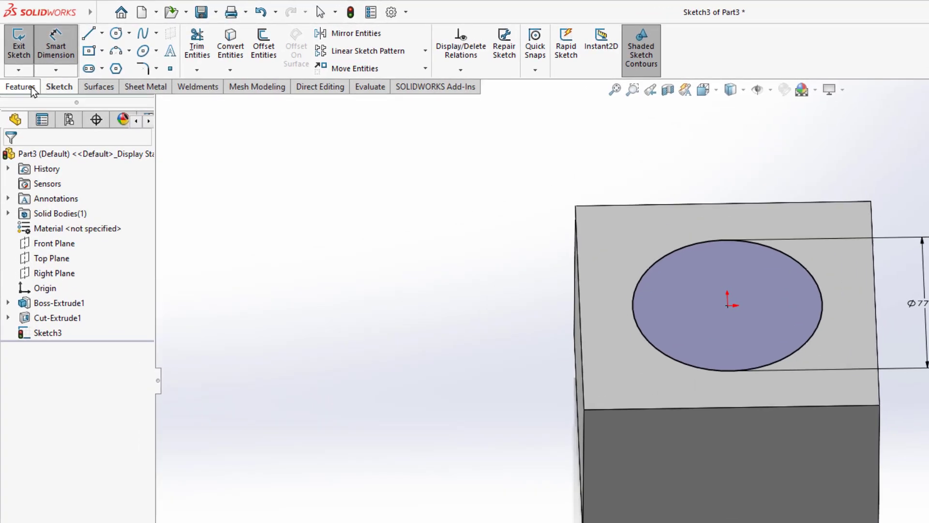
left_click(32, 88)
Step: Extrude-cut 4 mm deep with Flip side so only the Ø77 disc stays raised, then orbit to inspect
left_click(199, 54)
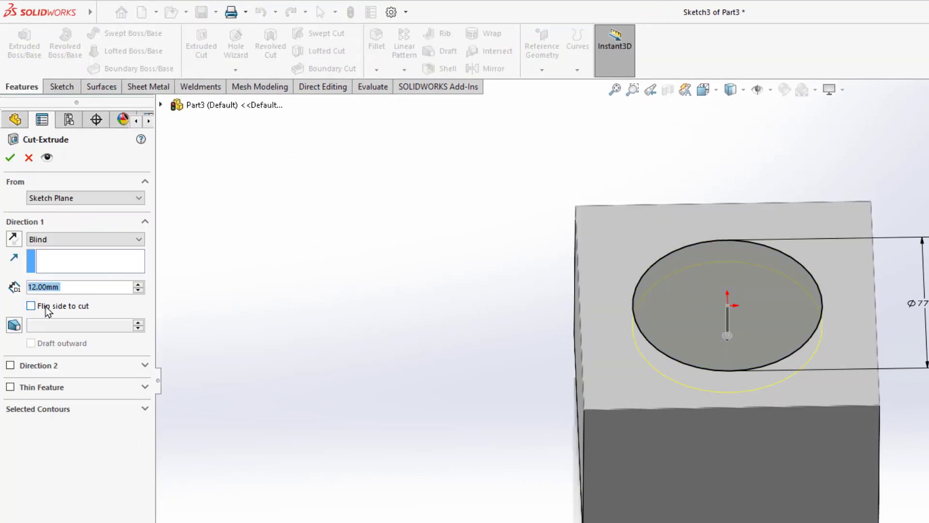
left_click(68, 311)
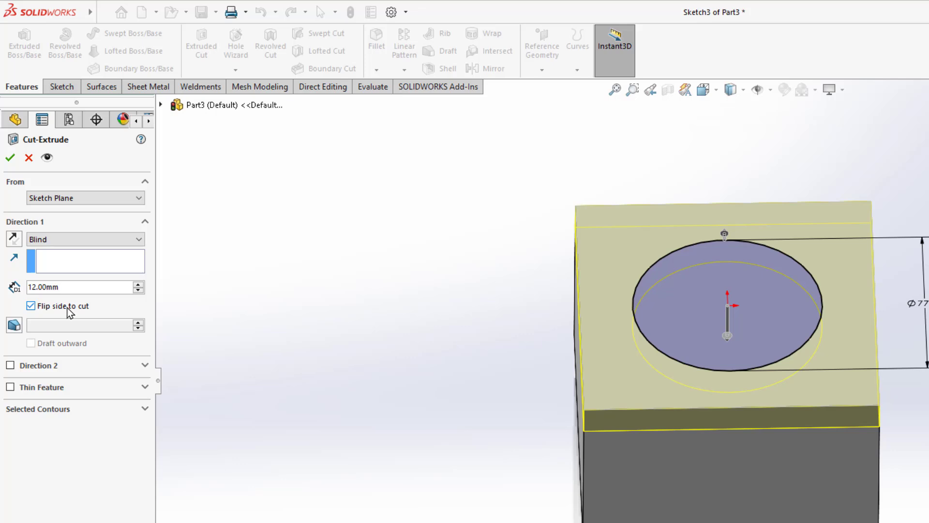
double_click(74, 288)
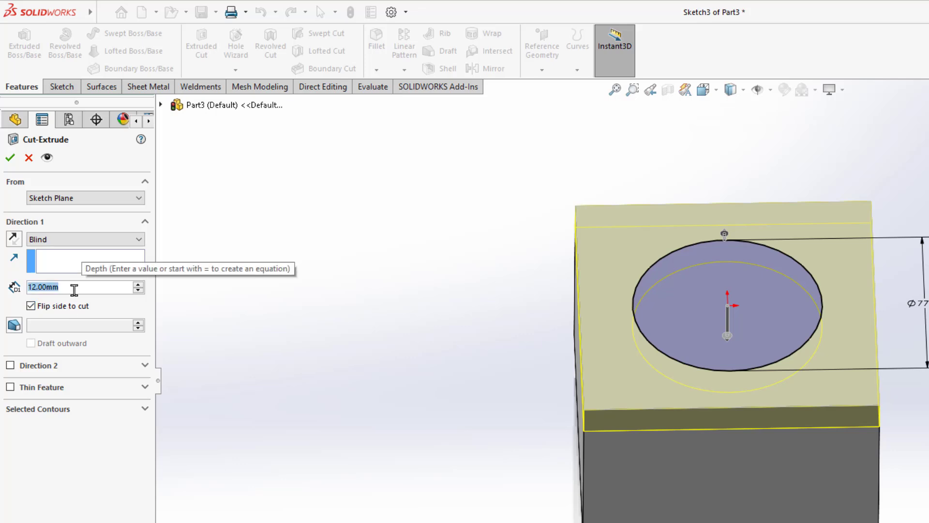
type("4")
key("Return")
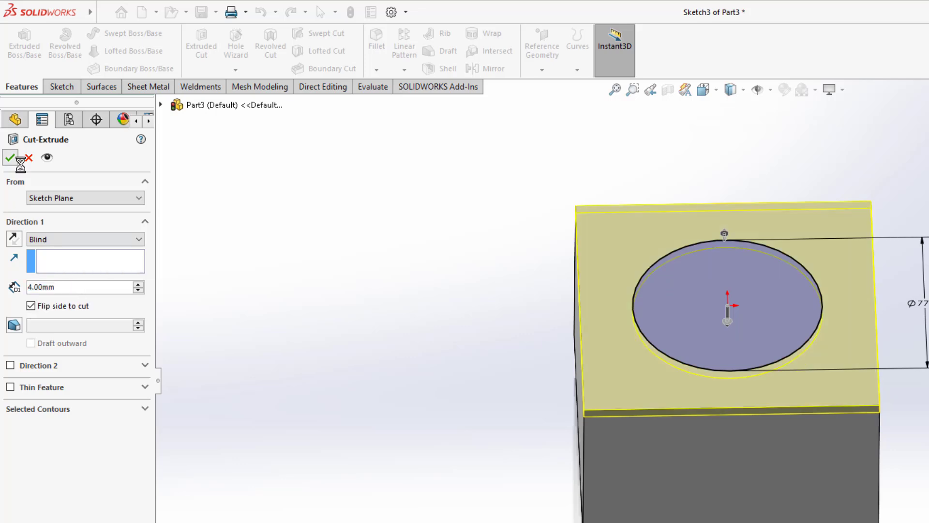
left_click(9, 158)
middle_click_drag(442, 394, 440, 348)
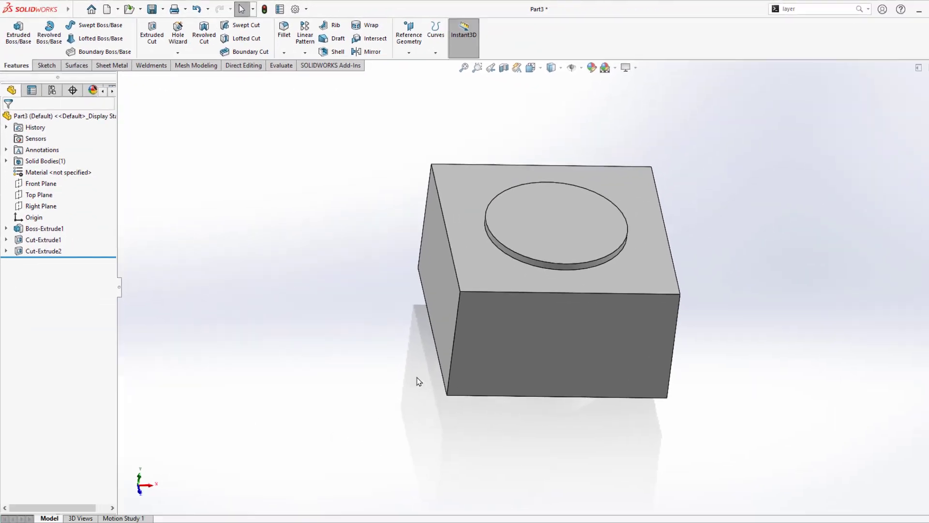
middle_click_drag(418, 382, 337, 363)
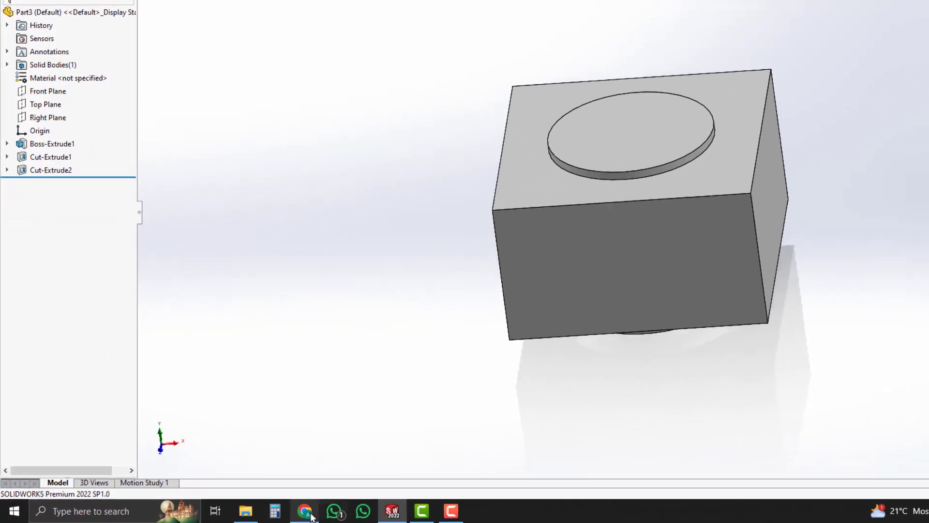
Step: Highlight the Ø65, 25 and Ø32 values of section A-A in the PDF drawing
left_click(268, 513)
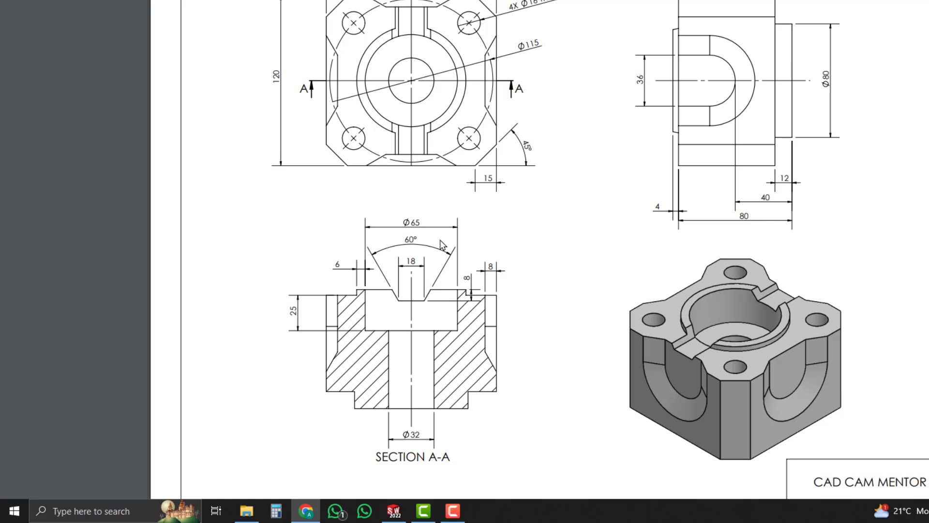
left_click_drag(409, 223, 428, 223)
double_click(290, 305)
left_click_drag(421, 434, 398, 434)
left_click(496, 438)
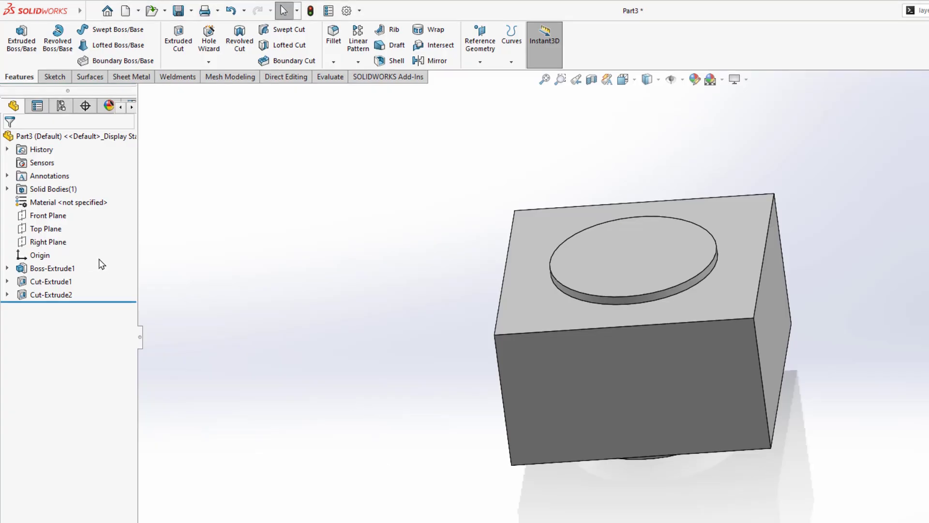
Step: Start a new sketch on the Front Plane
left_click(54, 217)
left_click(64, 197)
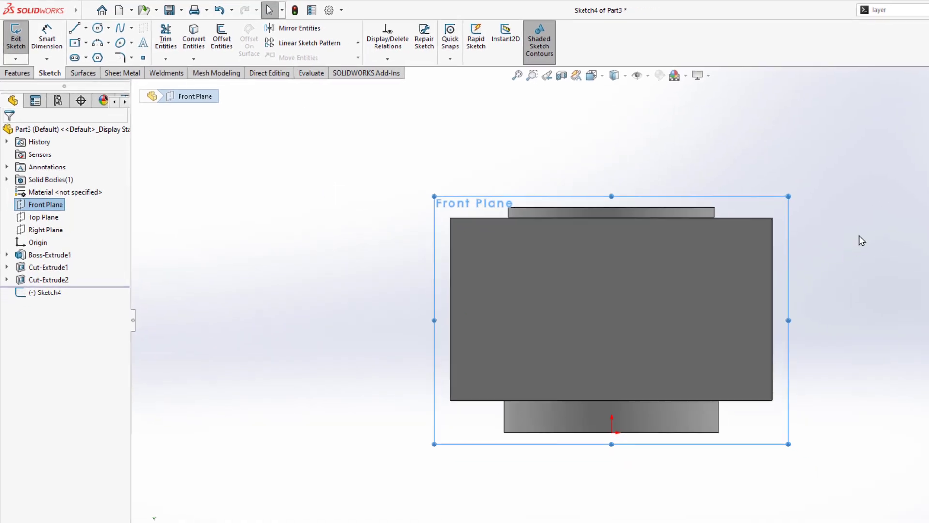
key("l")
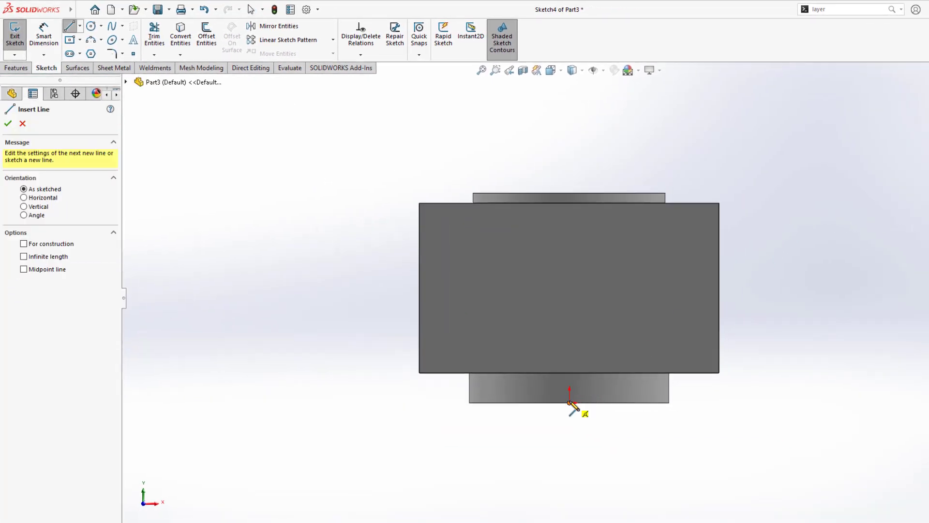
left_click(569, 402)
key("Escape")
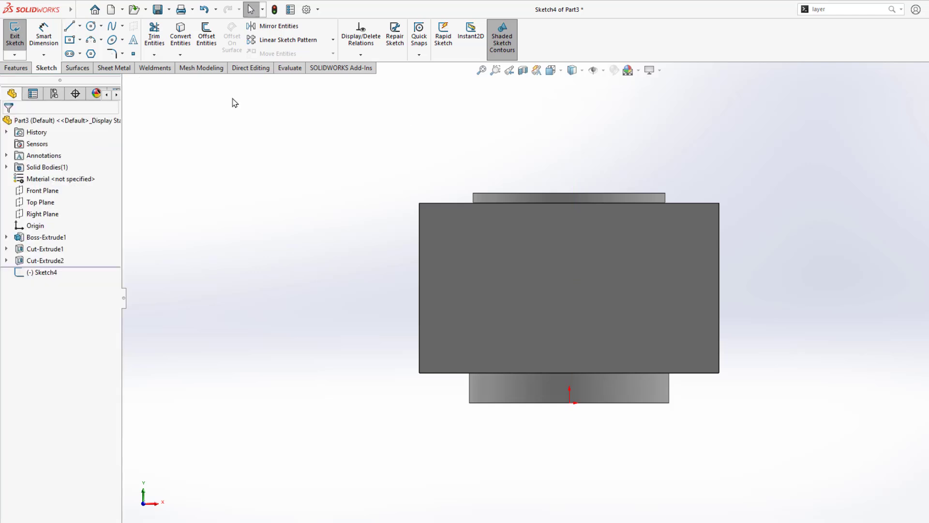
Step: Draw a vertical centerline from the origin up through the block and confirm its vertical relation
left_click(80, 26)
left_click(86, 48)
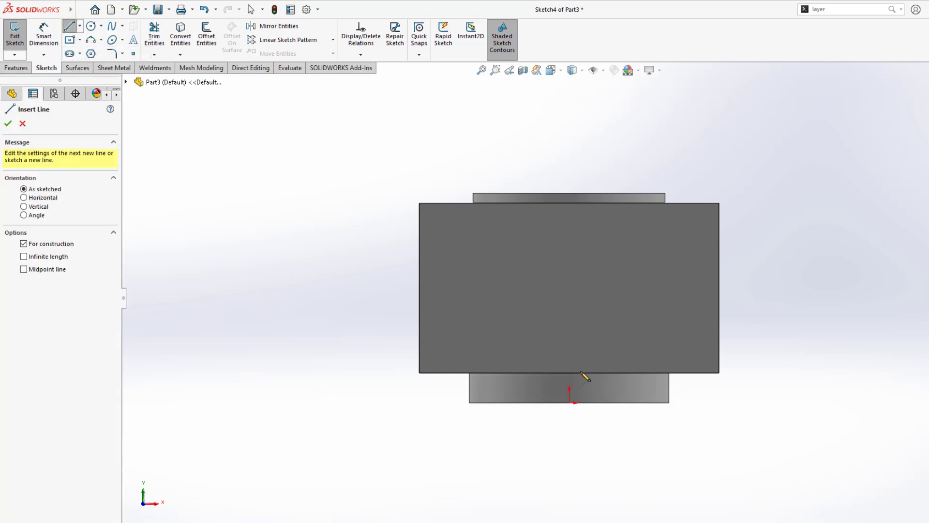
left_click(569, 402)
left_click(569, 113)
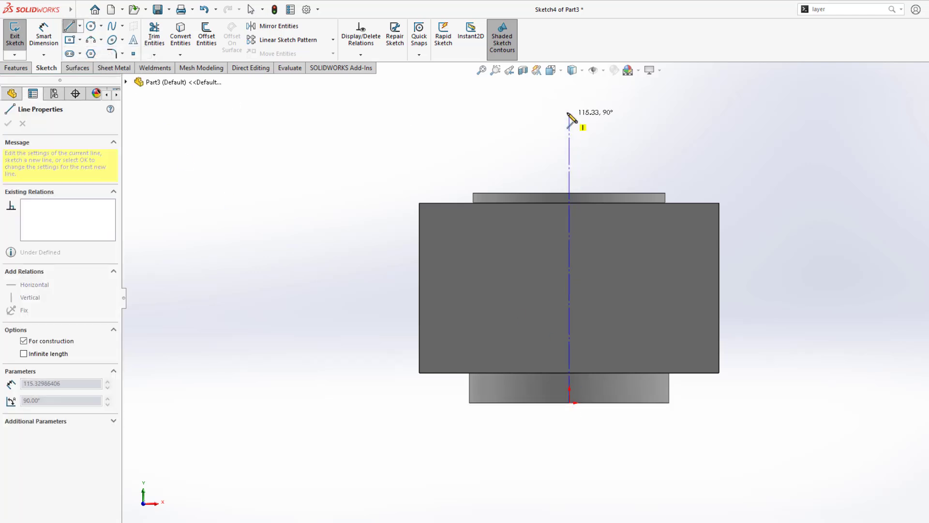
key("Escape")
left_click(570, 161)
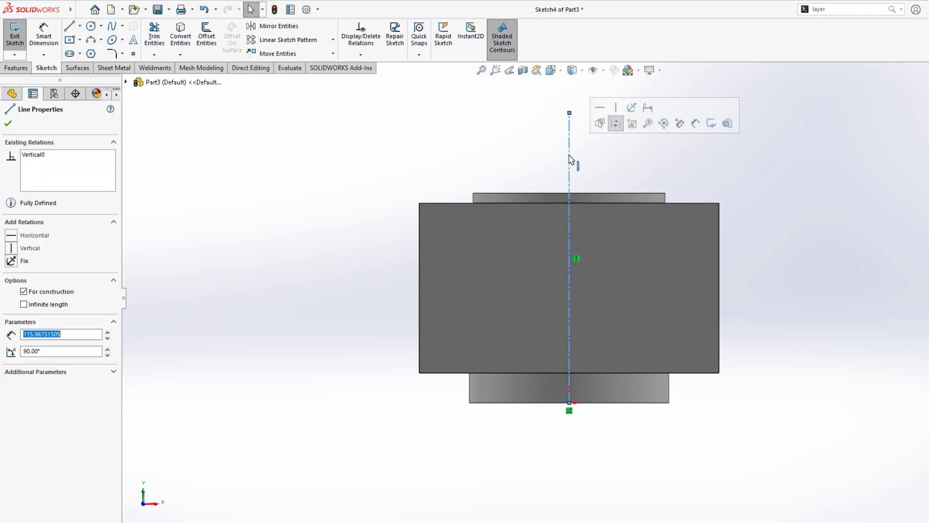
left_click(32, 155)
key("Escape")
scroll(655, 265, "up", 1)
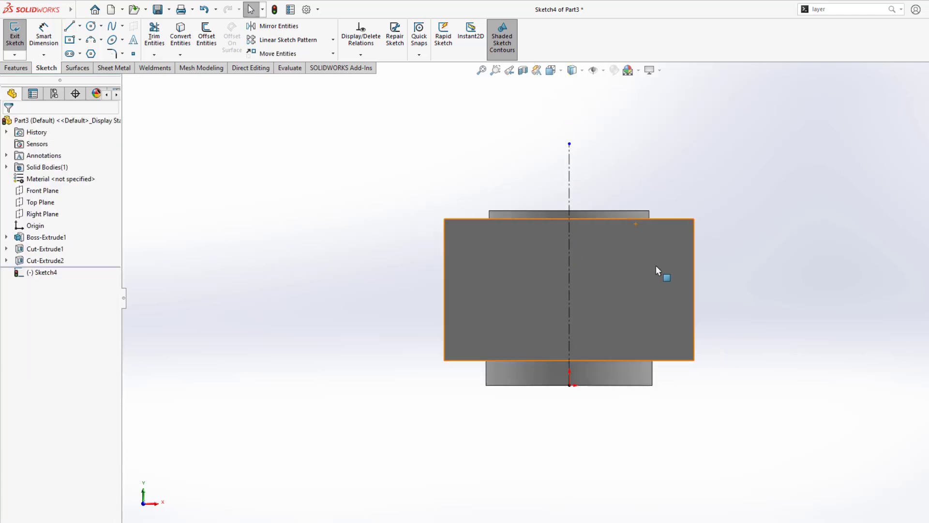
scroll(674, 277, "down", 1)
Step: Draw a closed stepped line profile beside the centerline, from the bottom edge to the top
key("l")
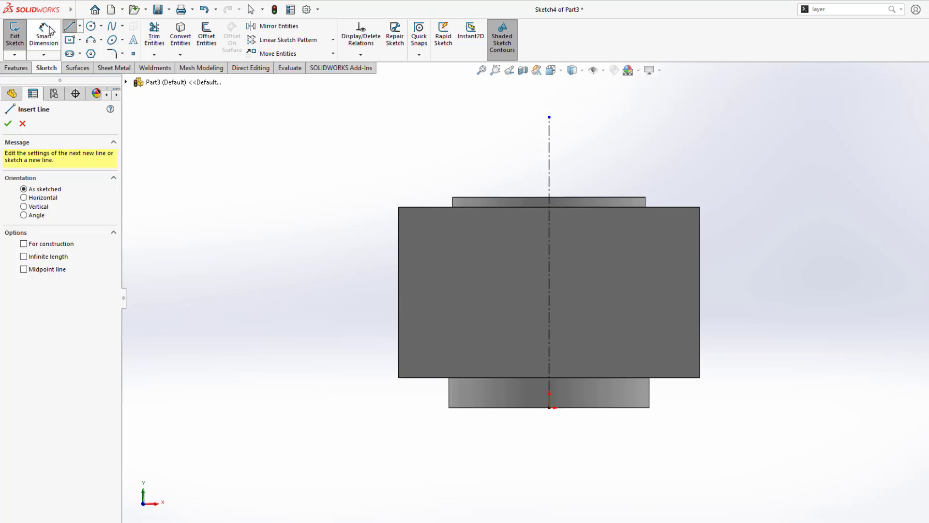
left_click(80, 27)
left_click(86, 39)
left_click(80, 26)
left_click(86, 40)
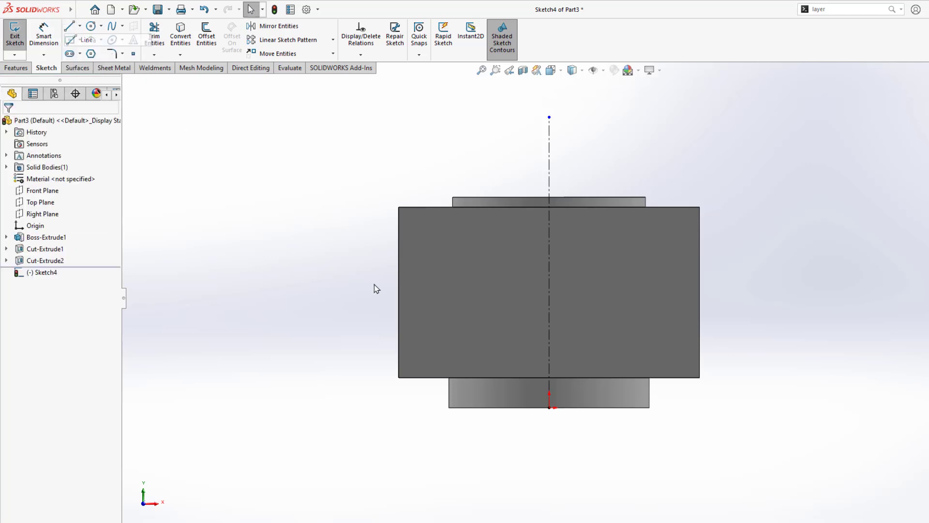
left_click(578, 407)
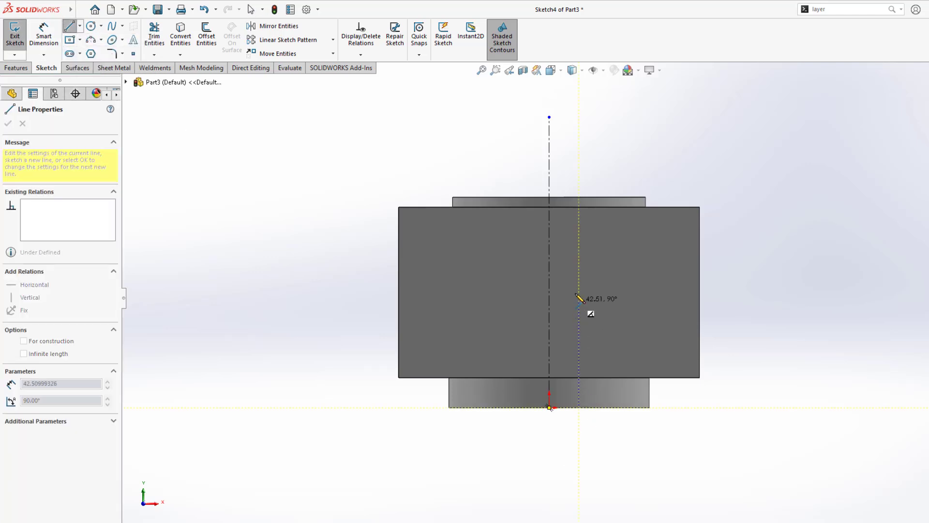
left_click(579, 285)
left_click(621, 286)
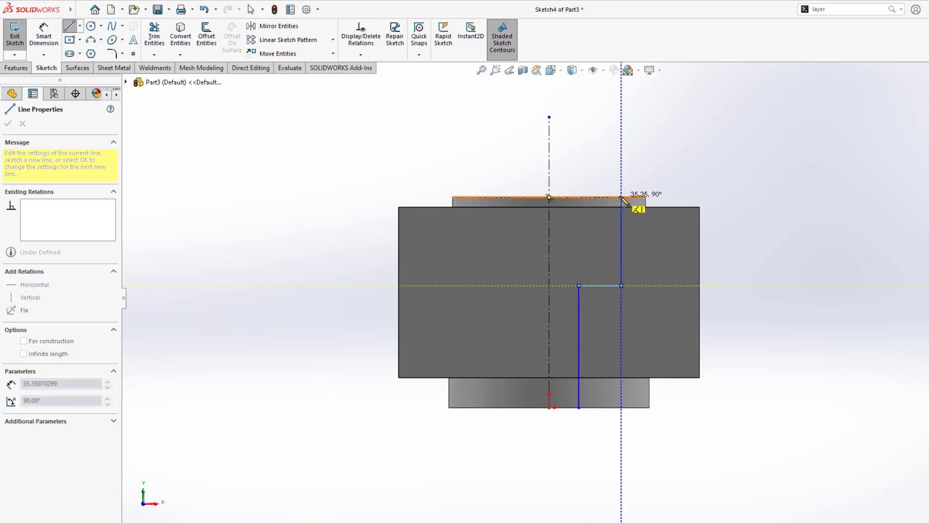
left_click(621, 197)
left_click(549, 196)
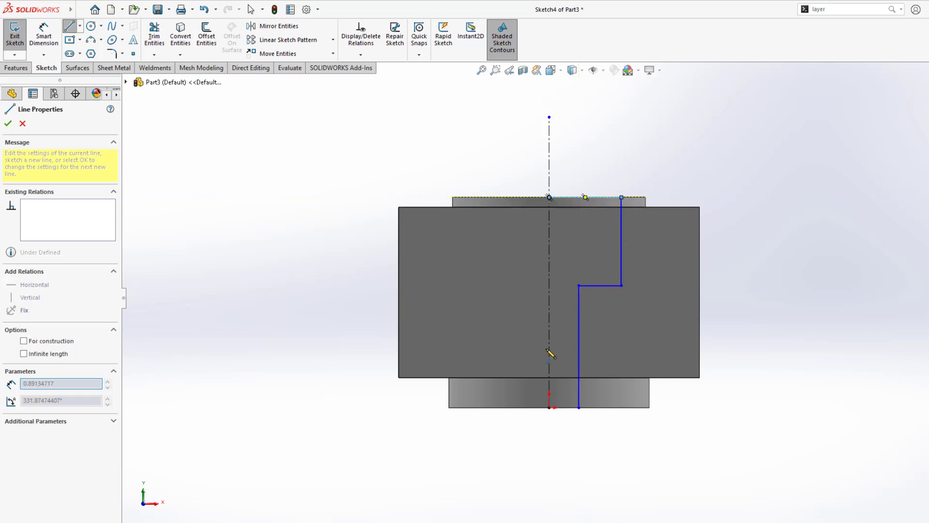
left_click(549, 407)
left_click(578, 407)
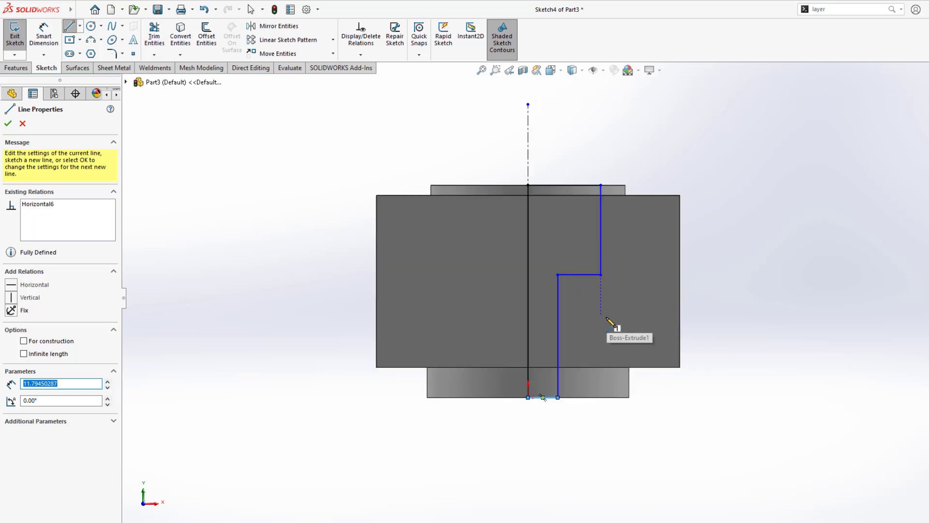
key("Escape")
Step: Dimension the outer line to the centerline as a Ø65 diameter
key("d")
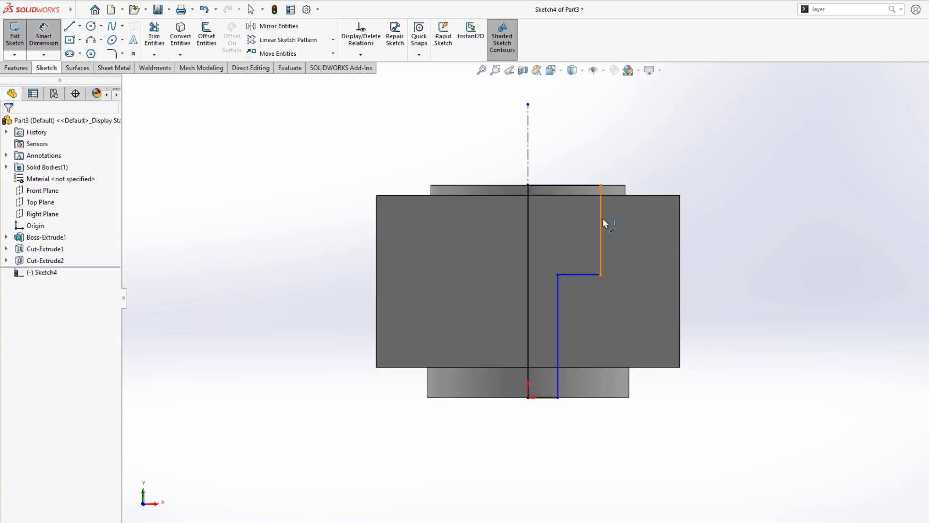
left_click(604, 224)
left_click(529, 166)
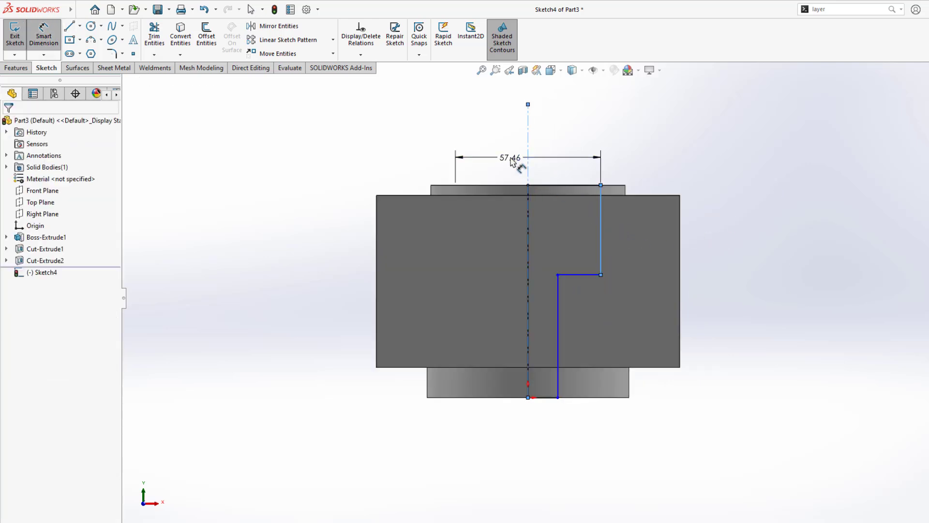
left_click(513, 162)
type("65")
key("Return")
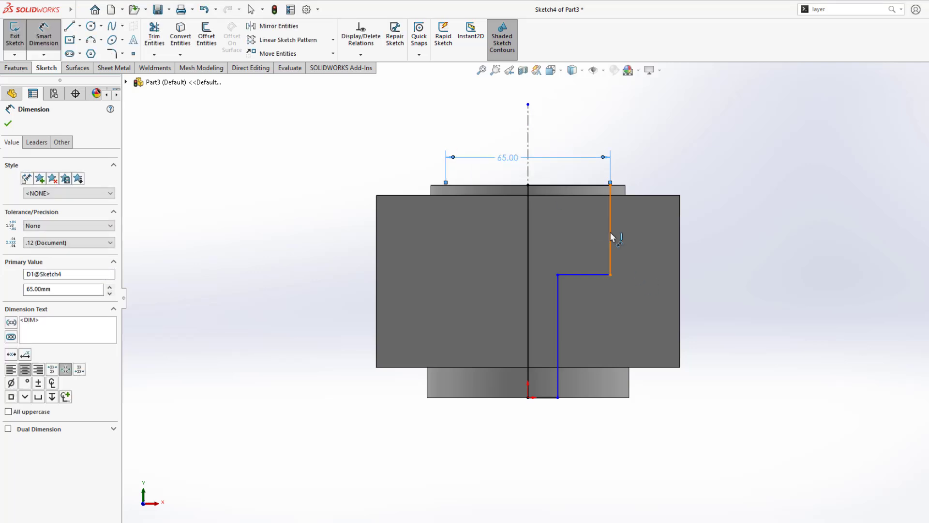
left_click(610, 233)
left_click(737, 232)
left_click(576, 292)
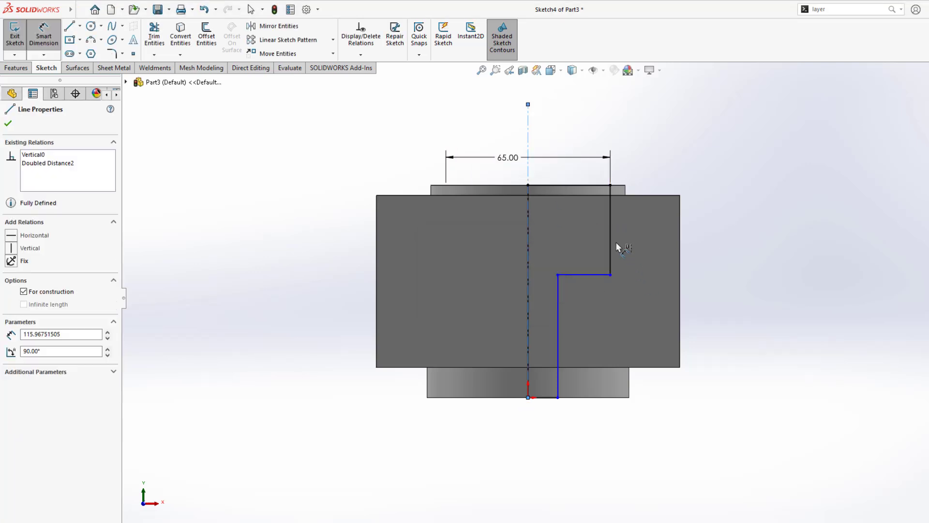
key("Escape")
key("Escape")
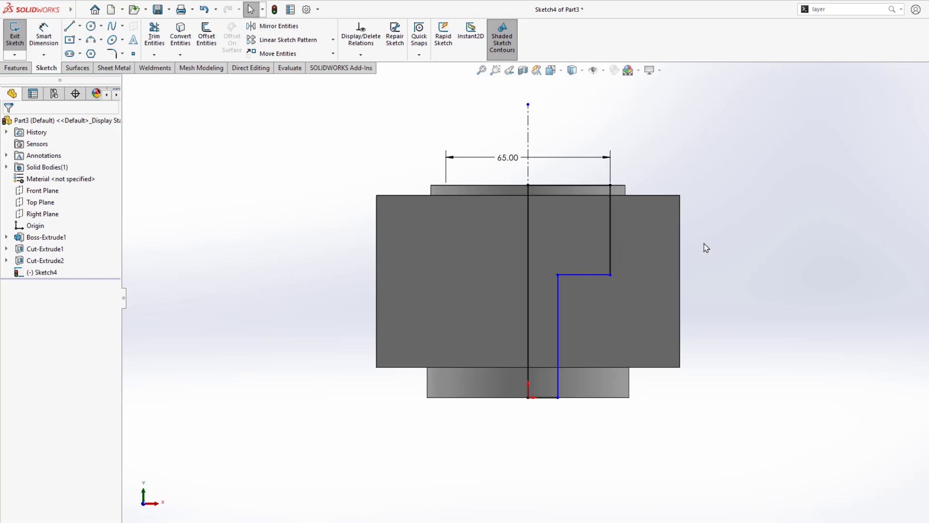
Step: Set the step depth to 25 below the top edge, replacing a misplaced 25 dimension
right_click_drag(755, 257, 757, 162)
left_click(610, 224)
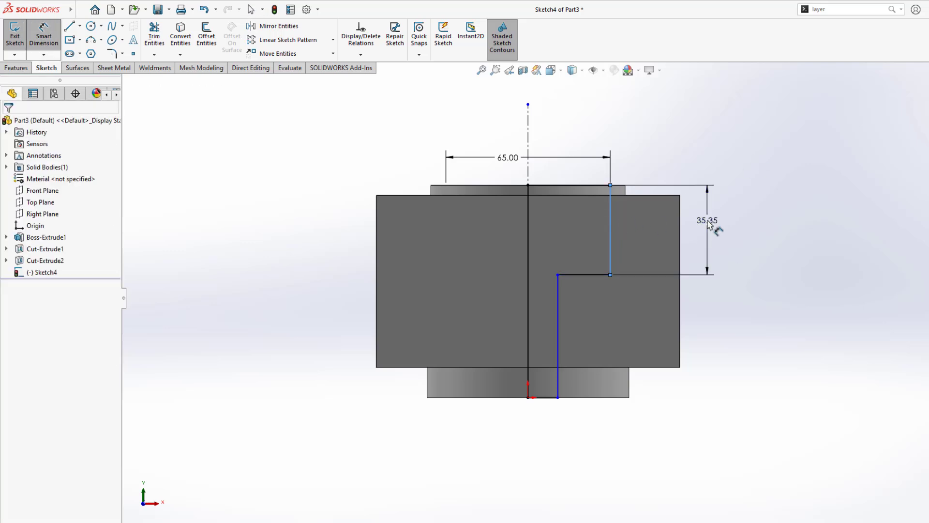
left_click(708, 224)
type("25")
key("Return")
key("Escape")
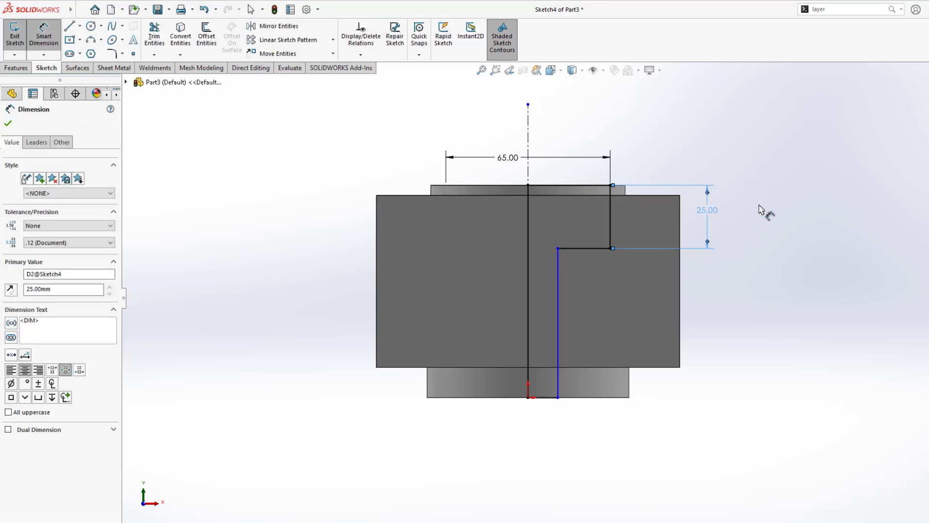
scroll(628, 233, "up", 1)
scroll(628, 240, "down", 2)
key("Escape")
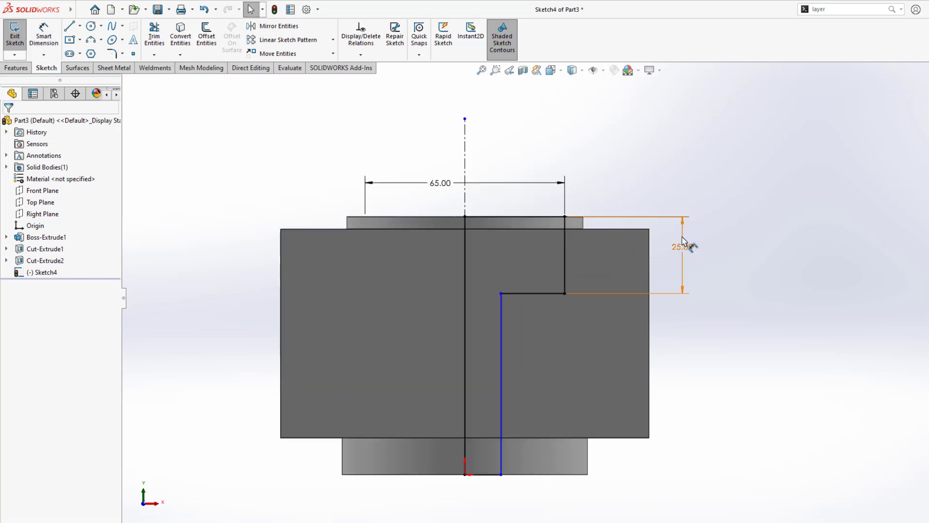
left_click(683, 244)
key("Delete")
right_click_drag(755, 290, 756, 177)
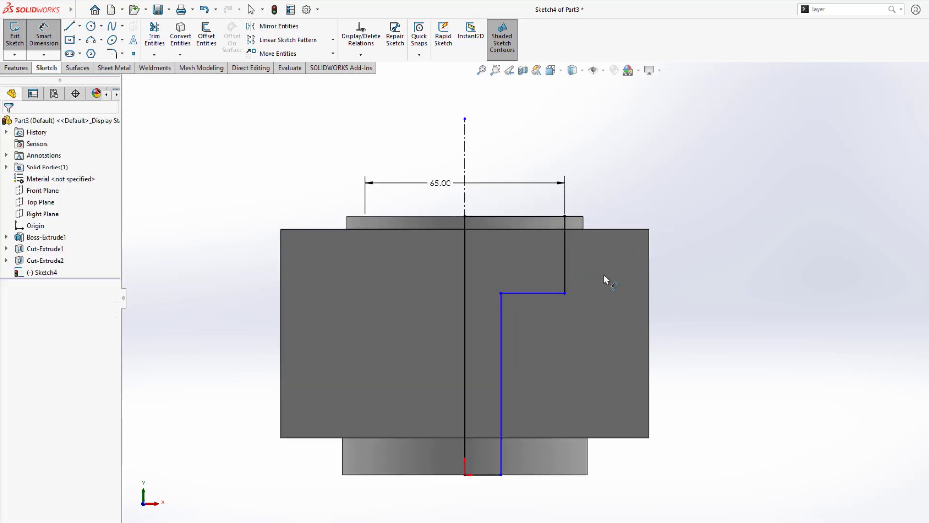
left_click(545, 293)
left_click(609, 228)
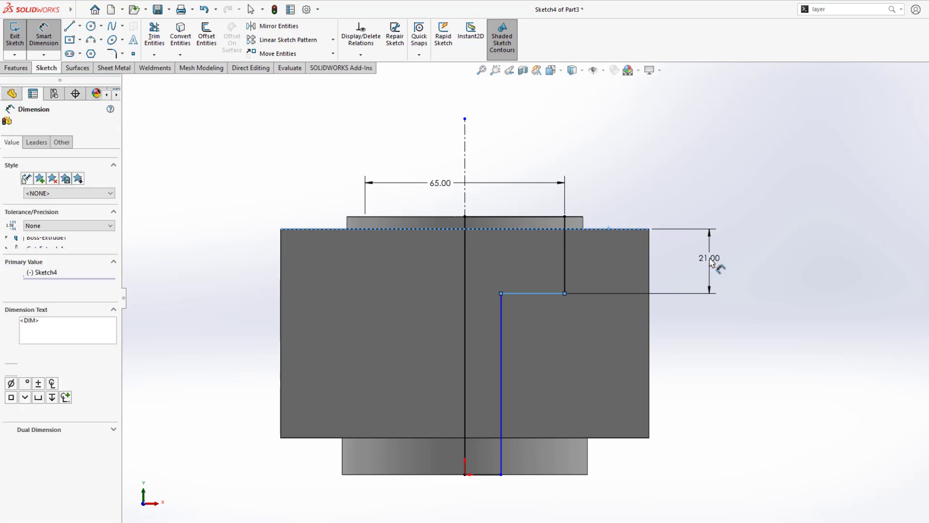
left_click(711, 263)
type("25")
key("Return")
Step: Dimension the inner line as a Ø32 diameter and orbit to an oblique view
scroll(584, 388, "up", 1)
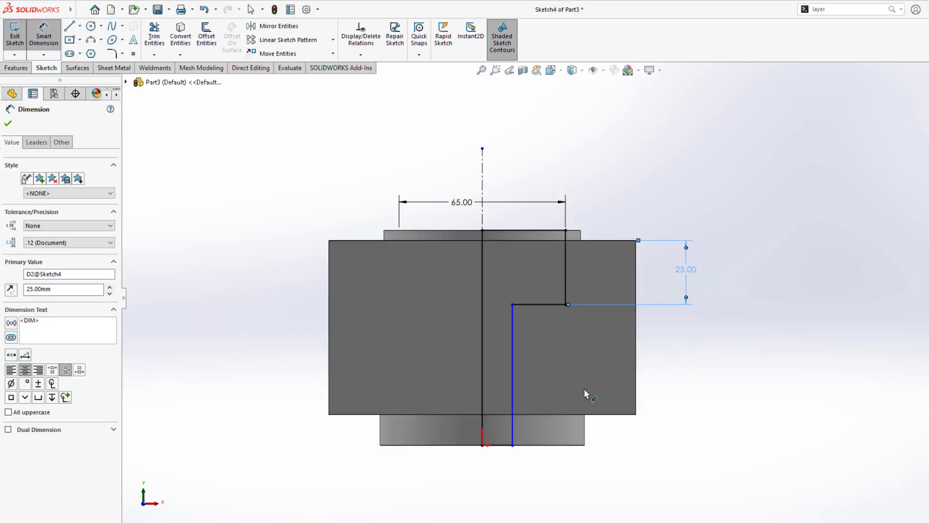
left_click(513, 374)
left_click(482, 199)
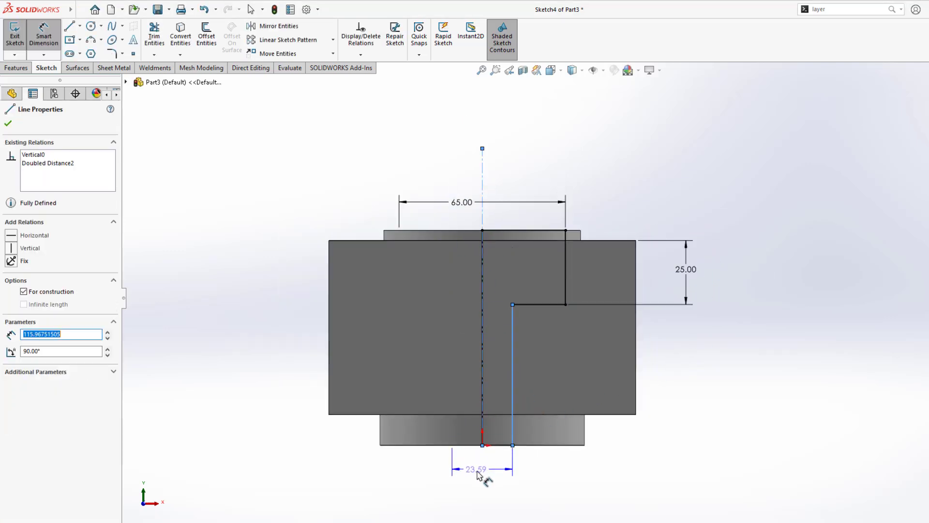
left_click(478, 474)
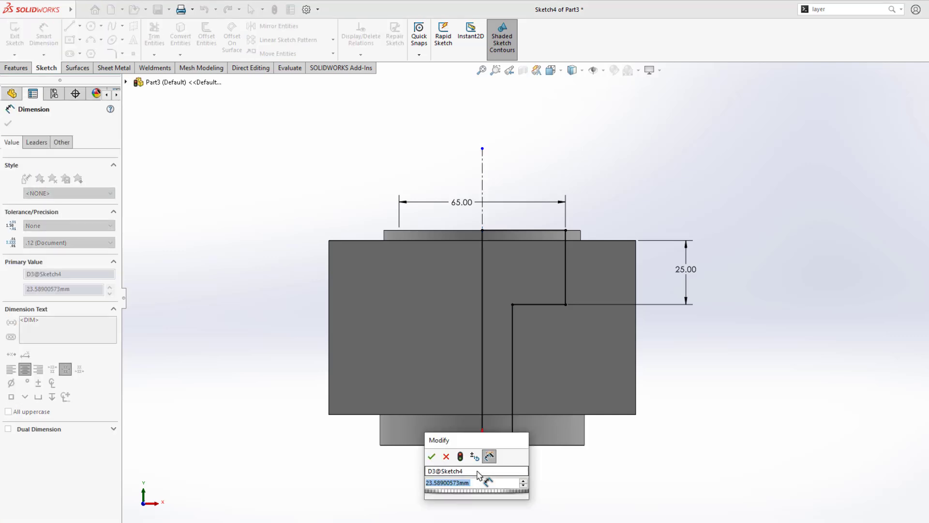
type("32")
key("Return")
key("Escape")
scroll(516, 303, "up", 1)
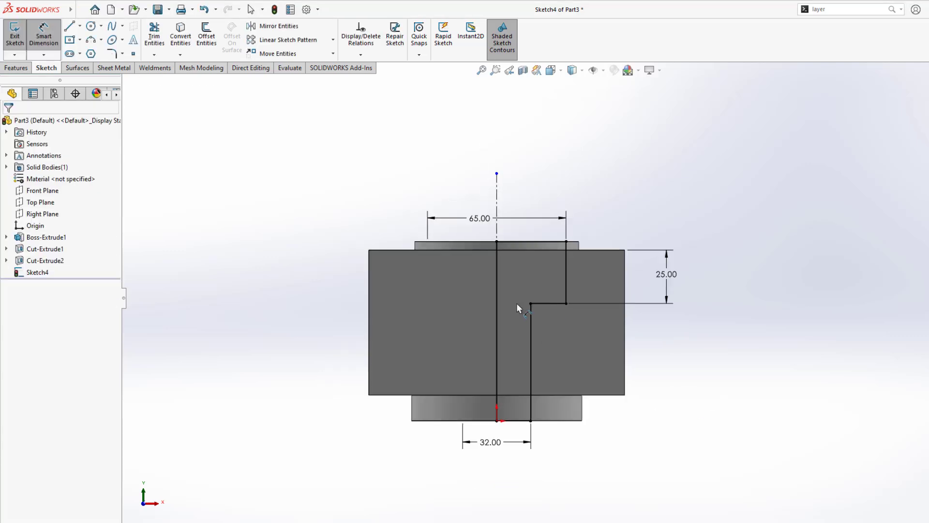
middle_click_drag(684, 338, 530, 303)
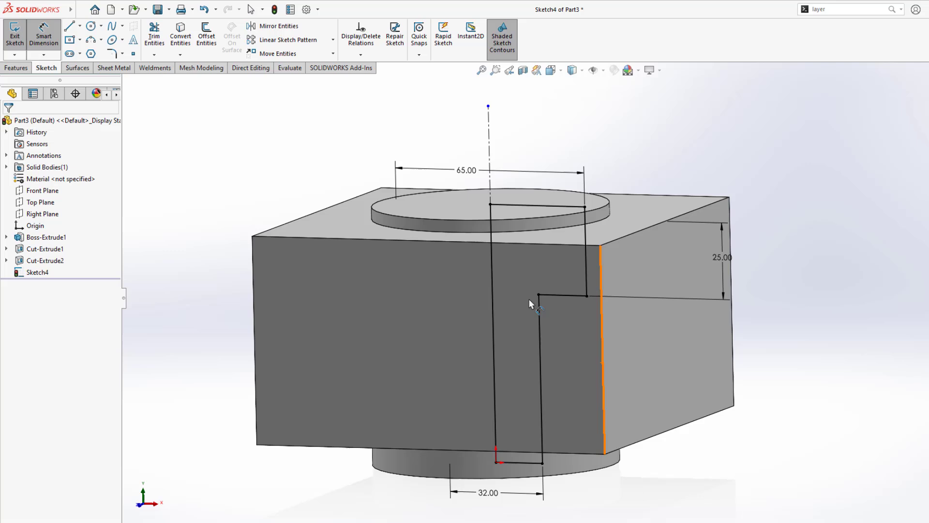
Step: Revolve-cut the profile 360° about the centerline to form the stepped bore, then return to the PDF
left_click(17, 68)
left_click(212, 38)
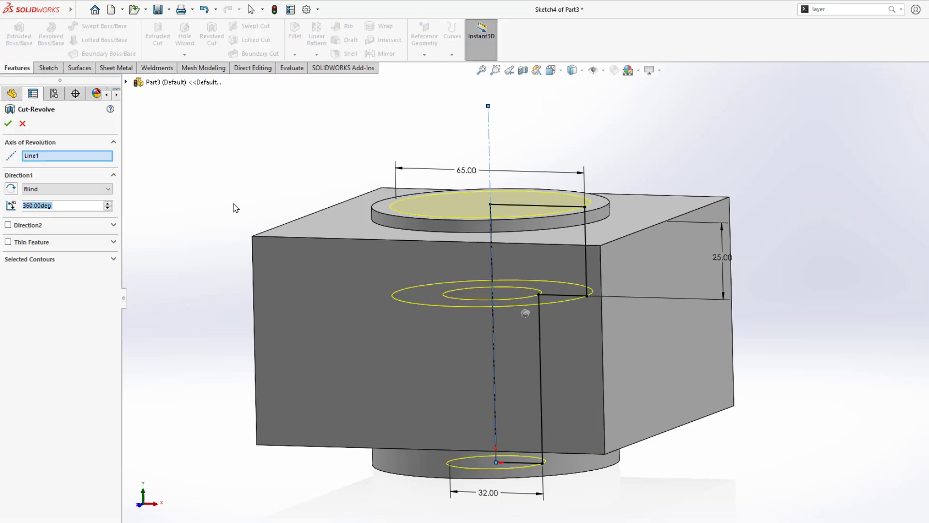
left_click(8, 124)
middle_click_drag(295, 208, 357, 295)
scroll(490, 286, "up", 2)
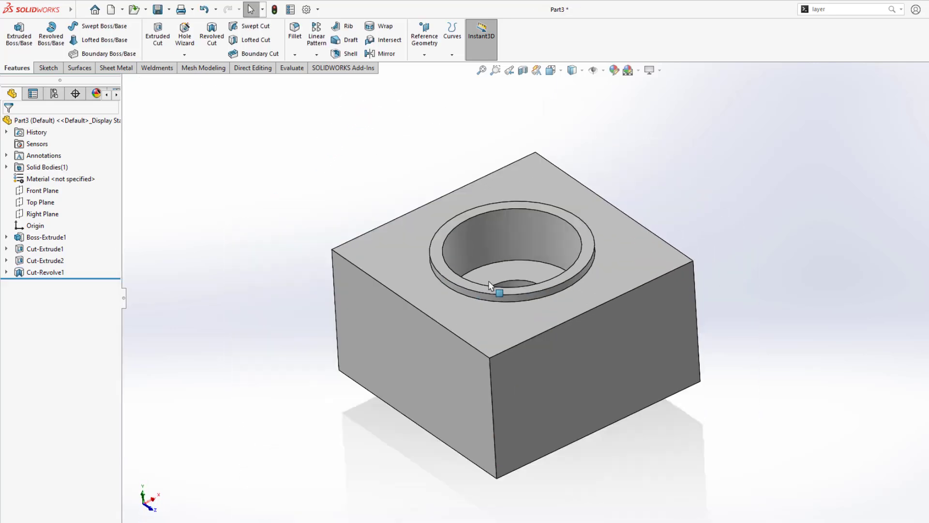
scroll(490, 286, "up", 1)
left_click(283, 522)
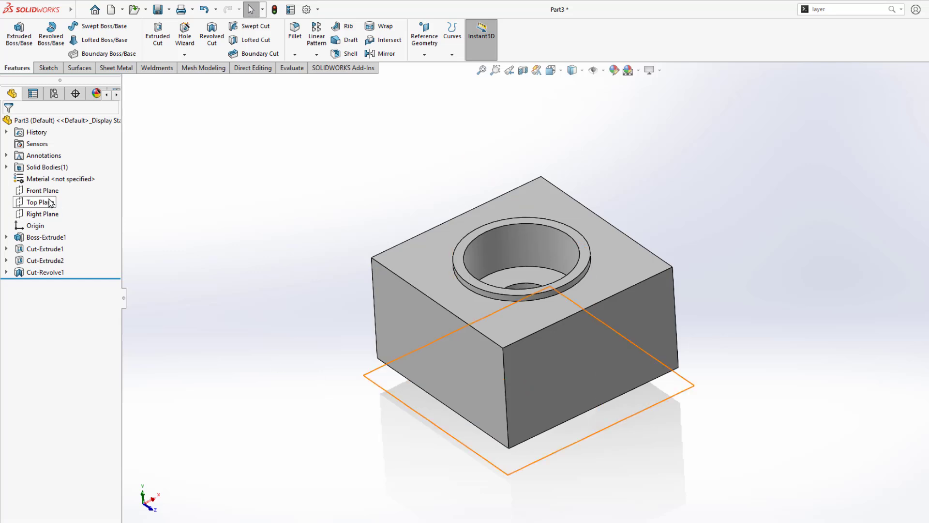
Step: Start a Front Plane sketch with a vertical construction line rising from the origin
left_click(39, 202)
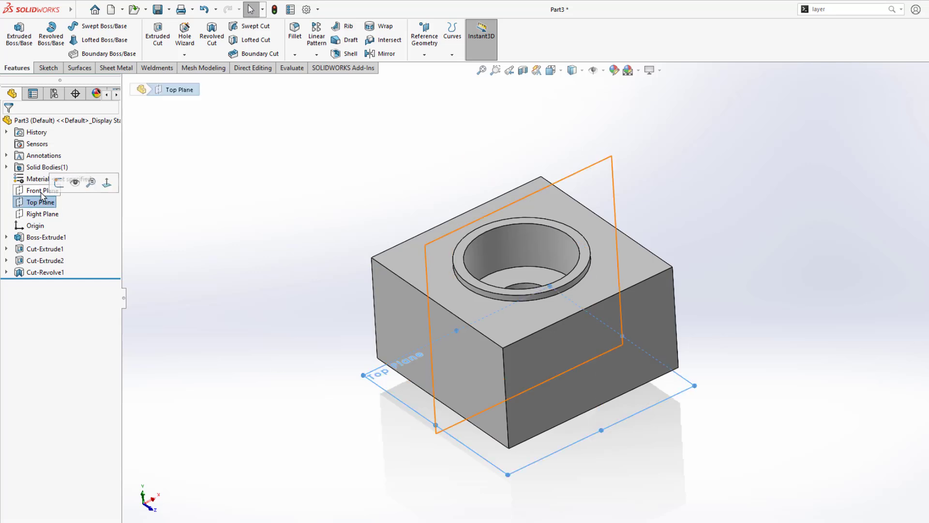
left_click(42, 190)
left_click(57, 172)
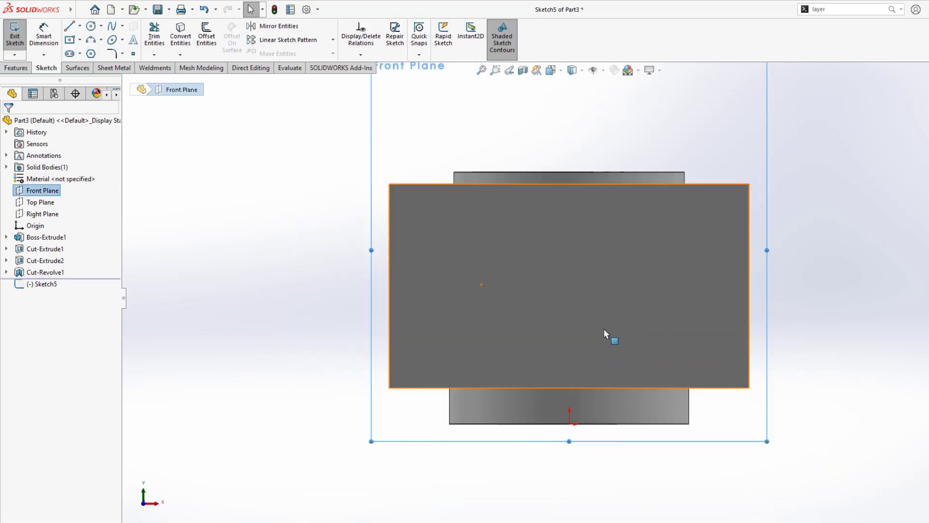
key("l")
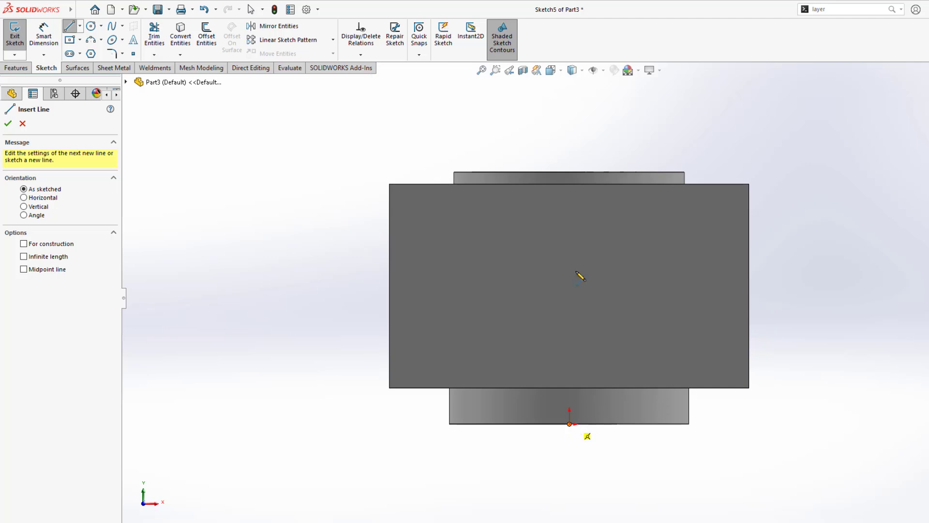
left_click(569, 424)
left_click(574, 127)
key("Escape")
left_click(574, 147)
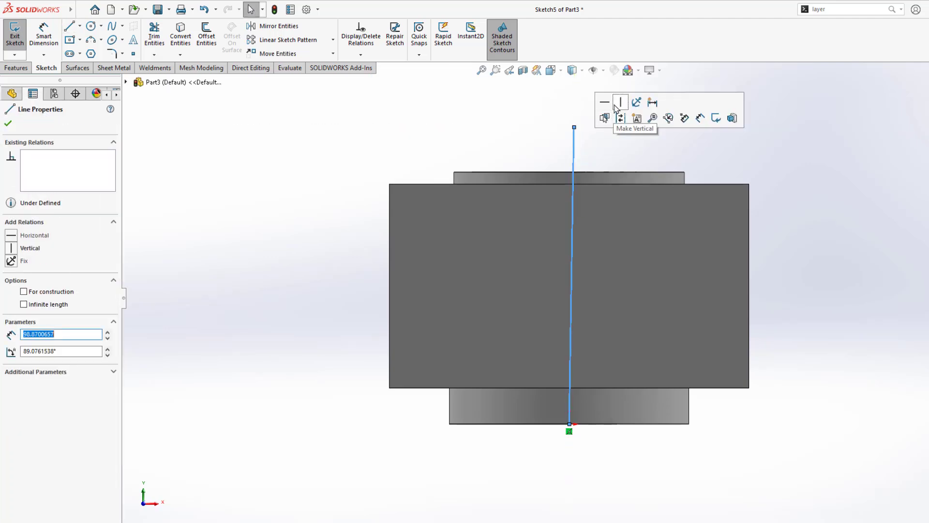
left_click(616, 108)
left_click(570, 154)
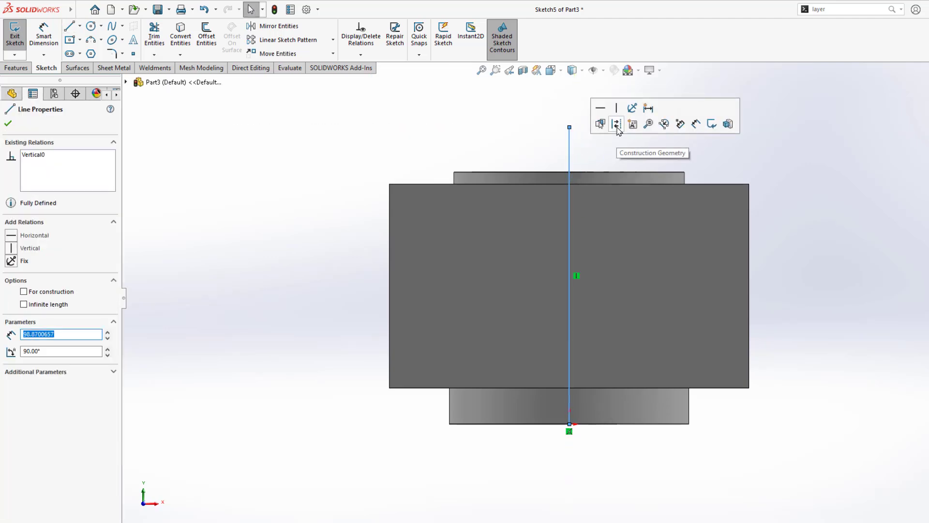
left_click(616, 125)
scroll(604, 170, "up", 3)
scroll(596, 244, "down", 3)
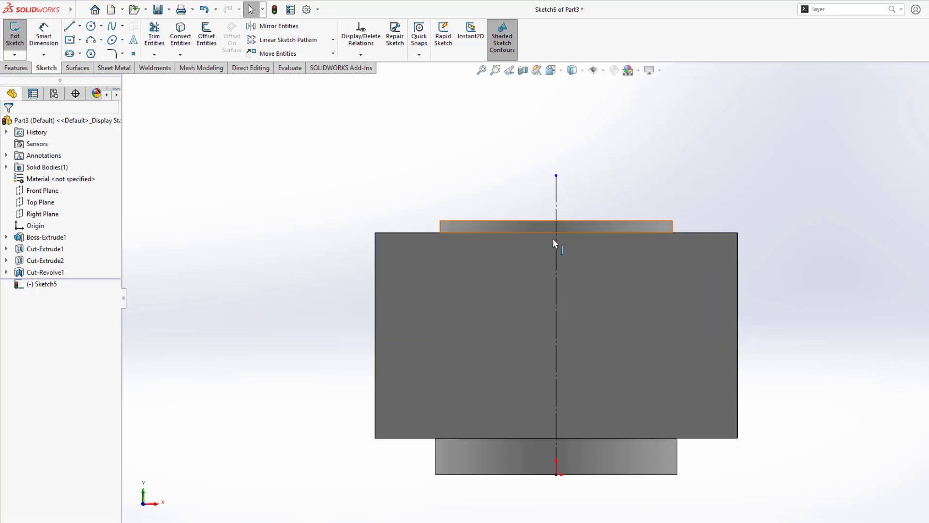
Step: Draw the closed groove trapezoid on the rim's top edge, with its slanted sides symmetric about the centreline
left_click(69, 26)
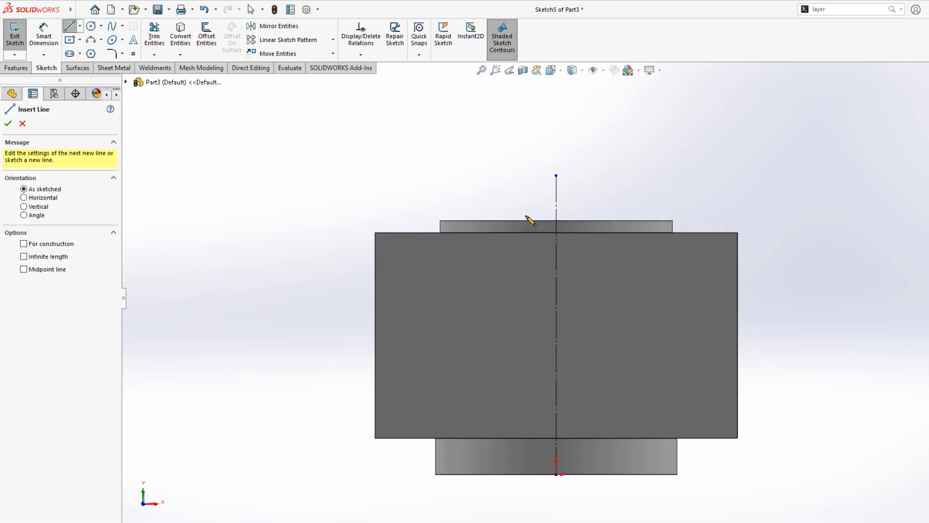
left_click(521, 221)
left_click(606, 221)
left_click(592, 251)
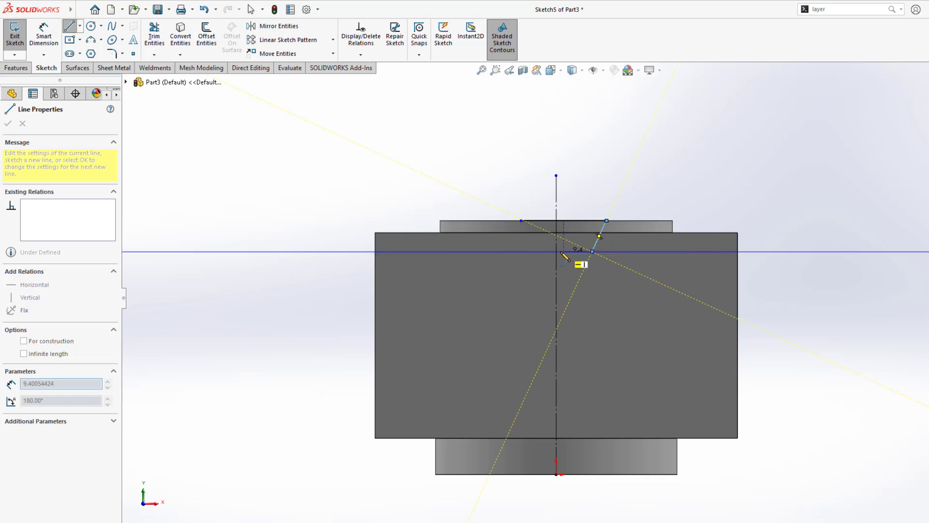
left_click(541, 252)
left_click(521, 221)
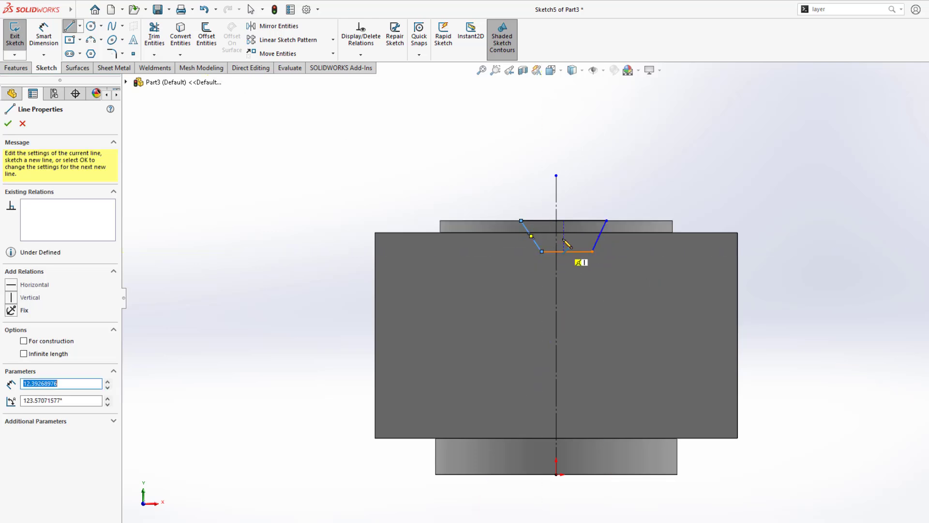
scroll(561, 227, "down", 3)
key("Escape")
left_click(644, 246)
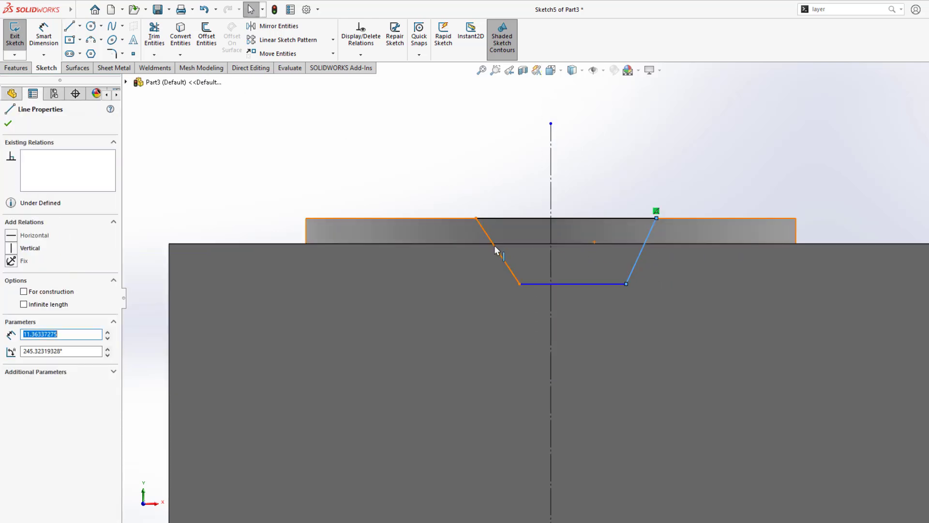
left_click(504, 244, "ctrl")
left_click(549, 228, "ctrl")
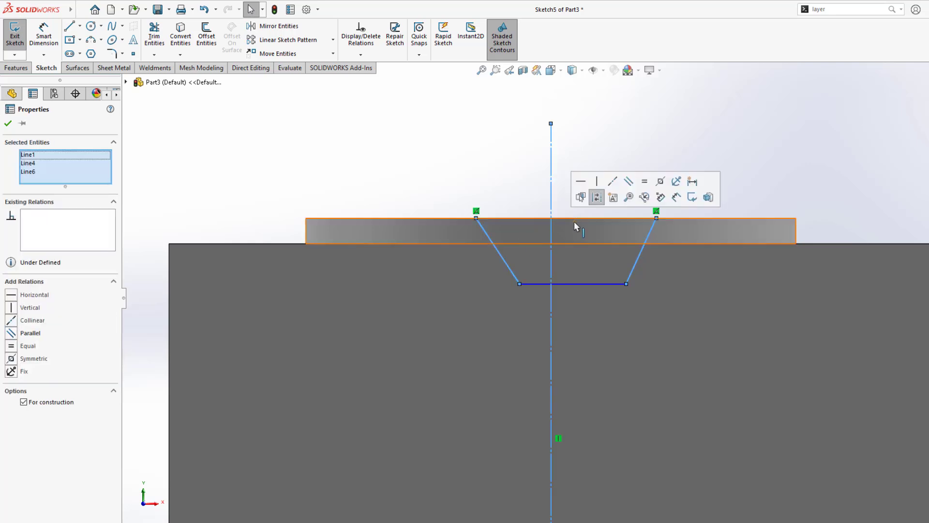
left_click(660, 182)
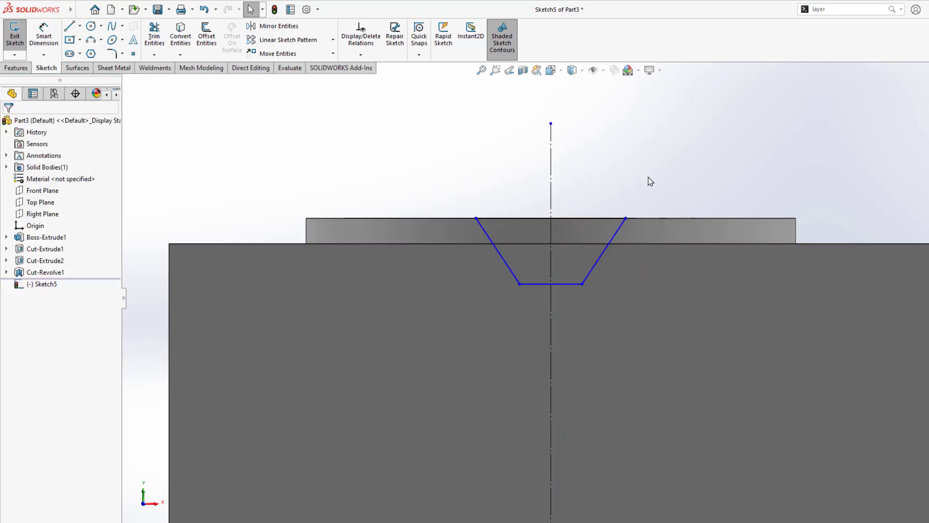
Step: Dimension the groove bottom width to 18 and the angle between the sides to 60°
key("d")
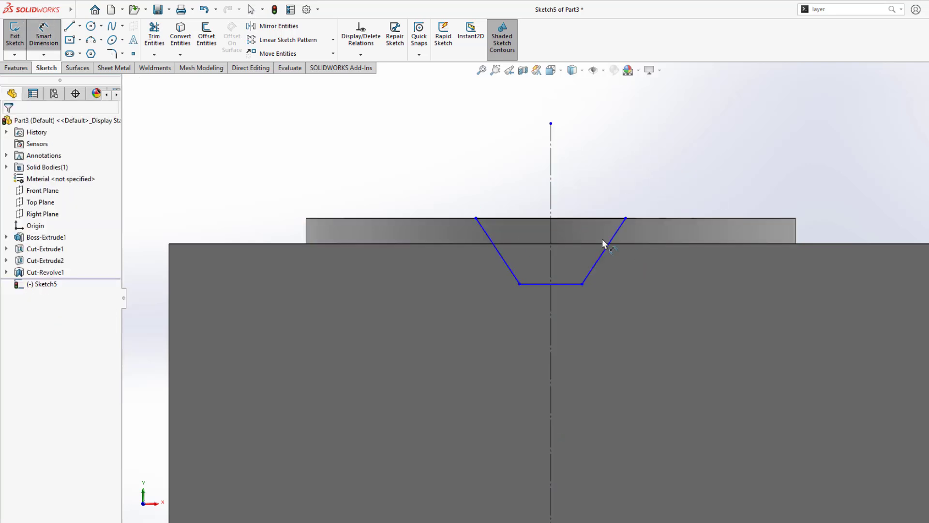
left_click(564, 295)
left_click(562, 300)
type("18")
key("Return")
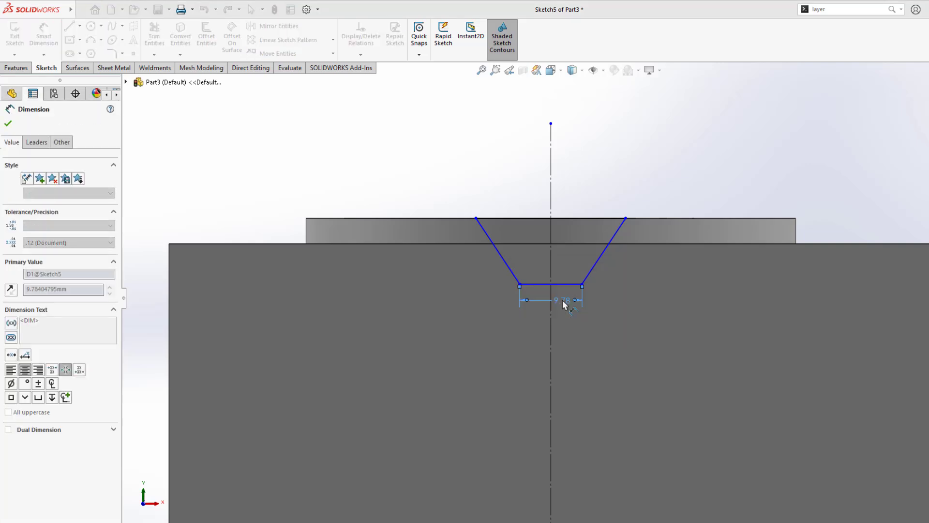
left_click(618, 250)
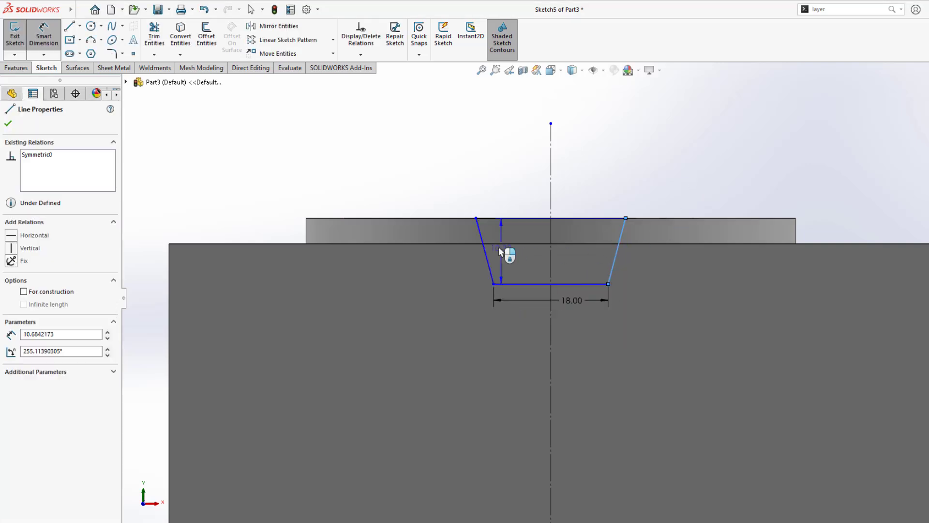
left_click(484, 247)
left_click(553, 102)
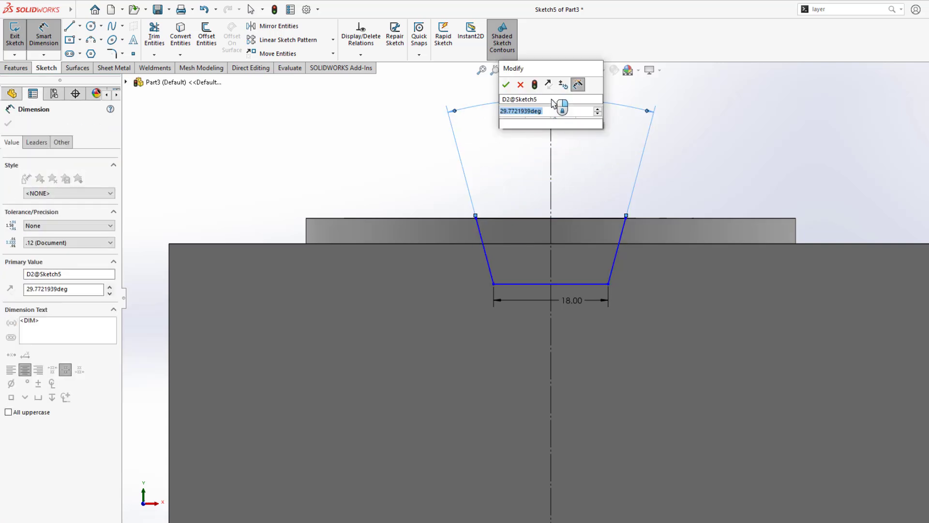
type("60")
key("Return")
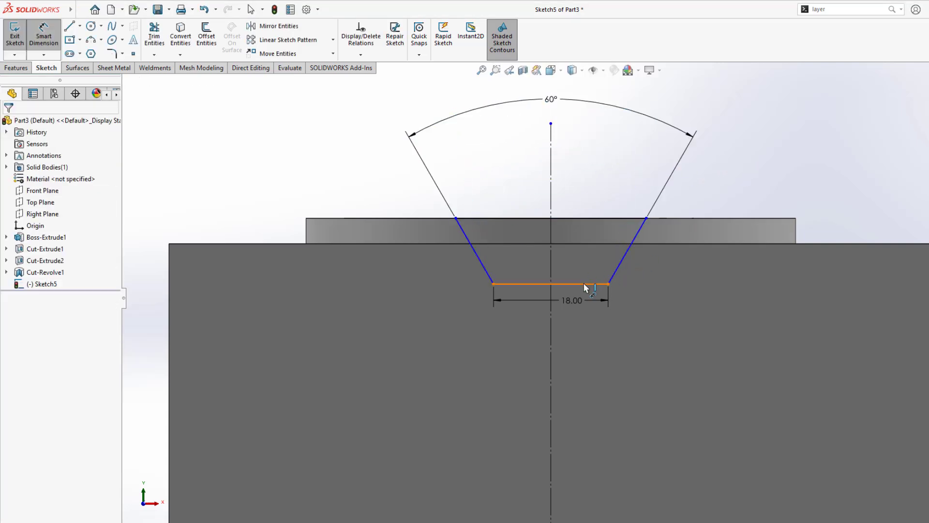
Step: Set the groove depth to 8 below the rim's top and orbit to view the sketch
left_click(583, 284)
left_click(684, 218)
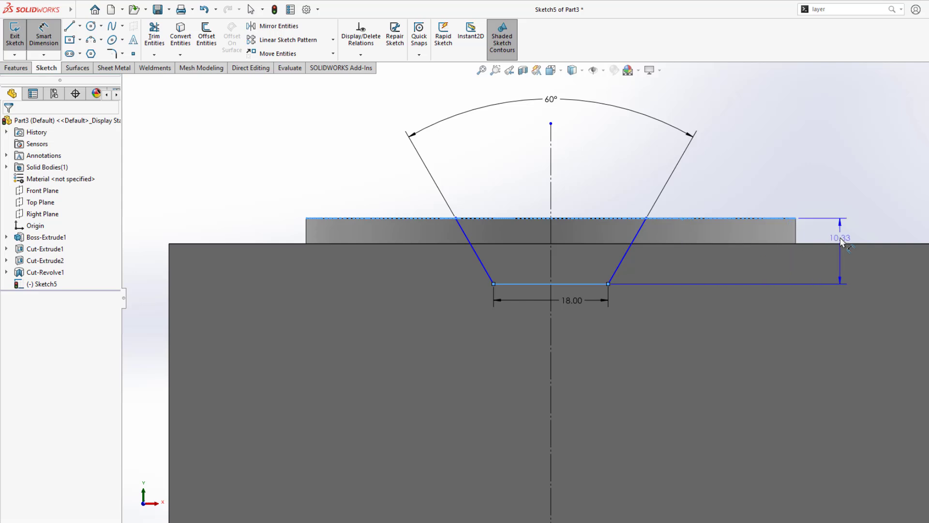
left_click(840, 232)
type("8.00mm")
key("Return")
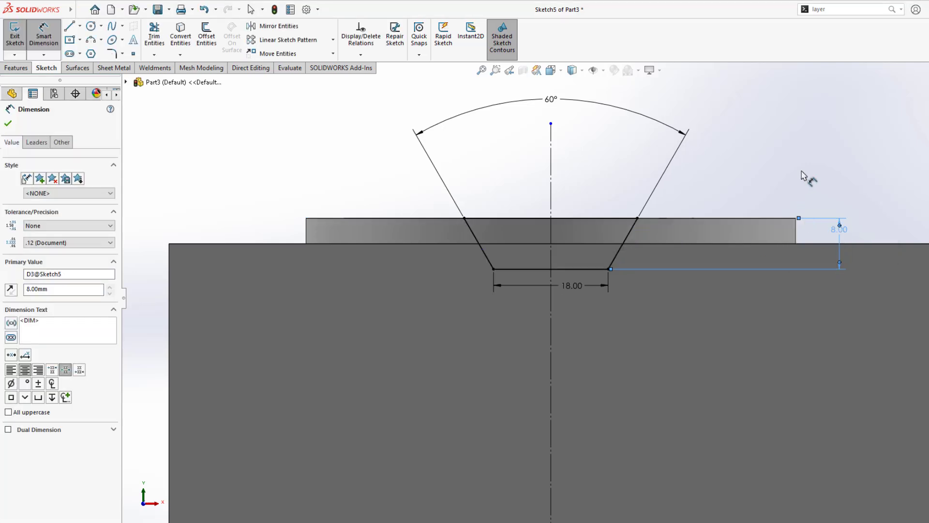
left_click(802, 176)
scroll(770, 223, "up", 2)
mouse_move(768, 223)
middle_mouse_down()
mouse_move(771, 230)
mouse_move(669, 220)
mouse_move(601, 242)
middle_mouse_up()
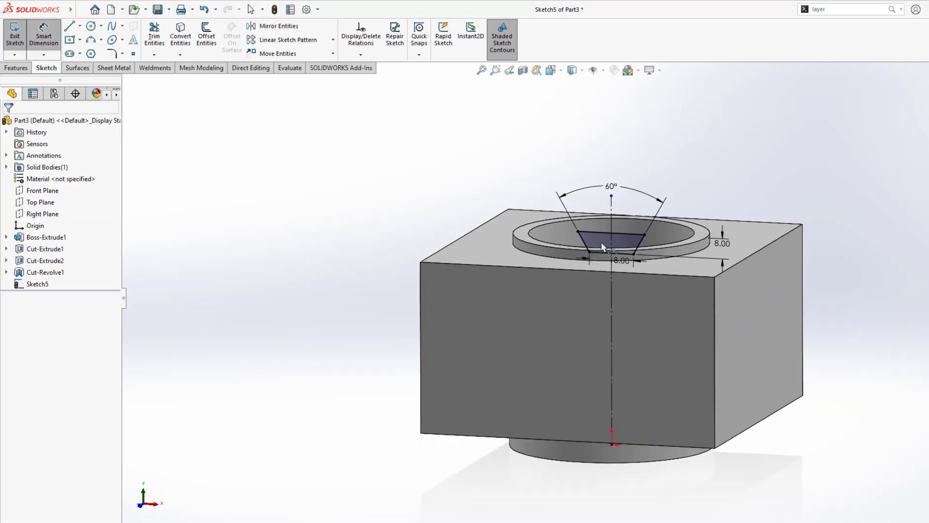
scroll(619, 288, "down", 2)
scroll(619, 289, "up", 2)
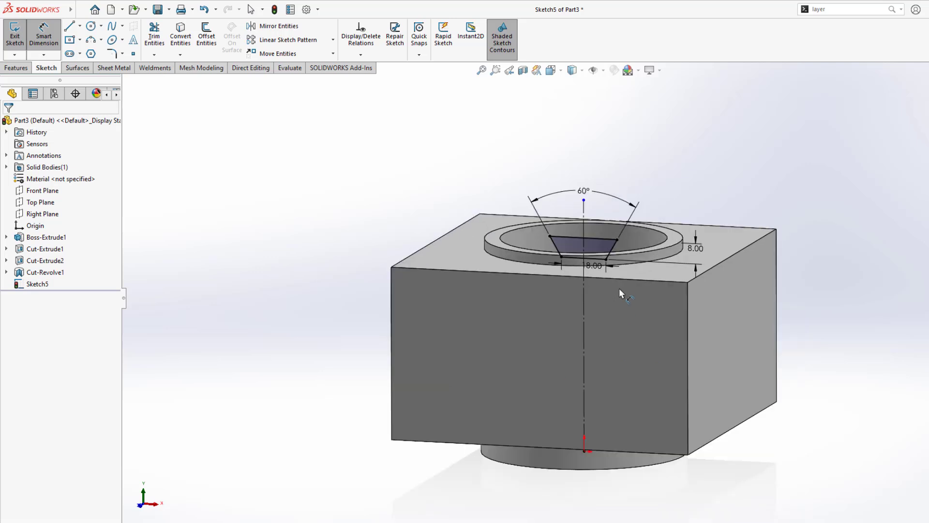
Step: Extrude-cut the V-groove sketch Through All - Both, inspect it, then return to the PDF
left_click(17, 68)
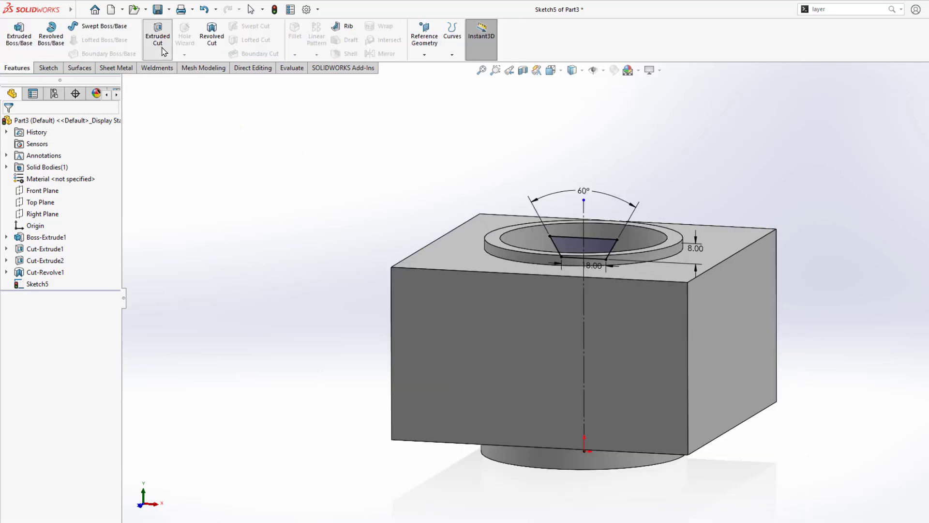
left_click(53, 190)
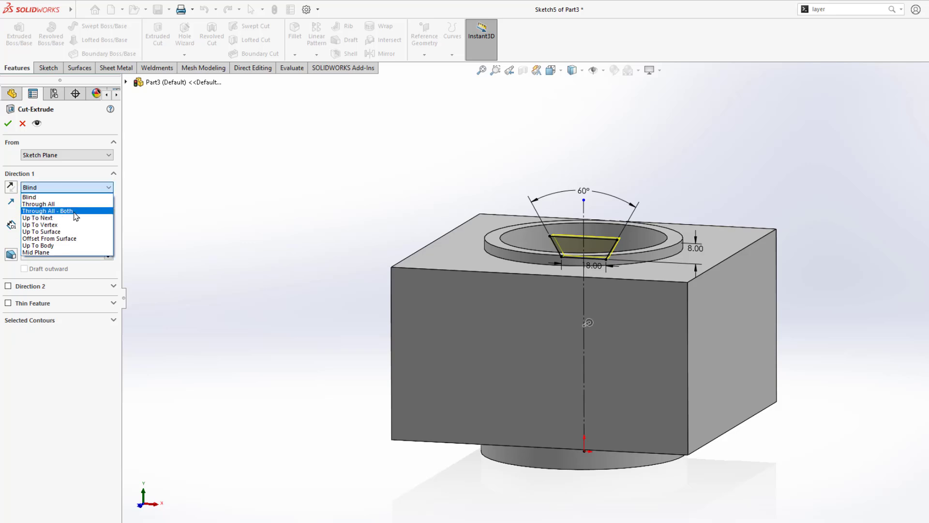
left_click(76, 212)
middle_click_drag(311, 207, 286, 280)
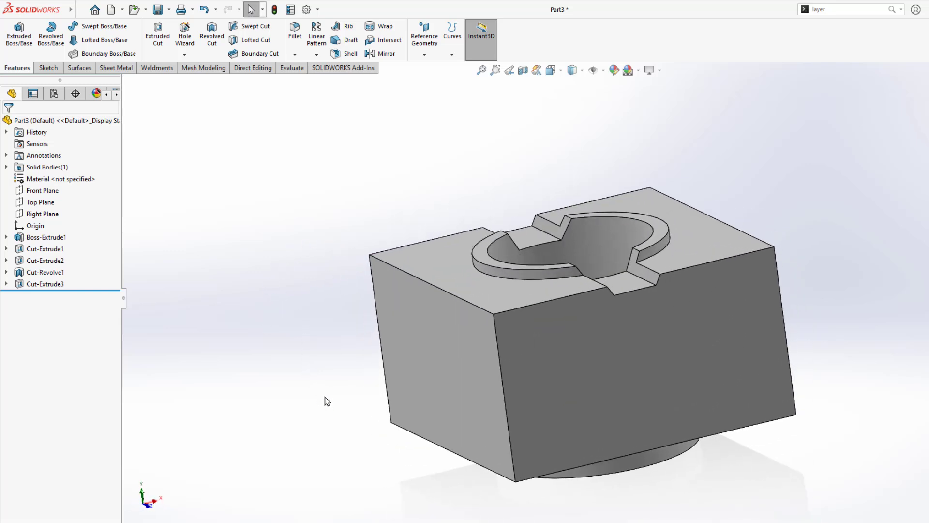
key("alt+Tab")
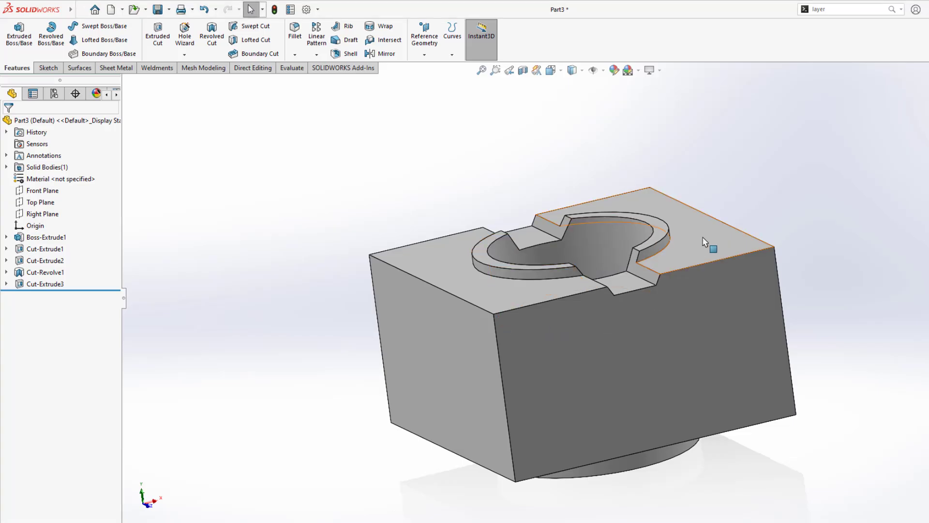
Step: Start a new sketch on the block's top face and view it face-on
left_click(702, 237)
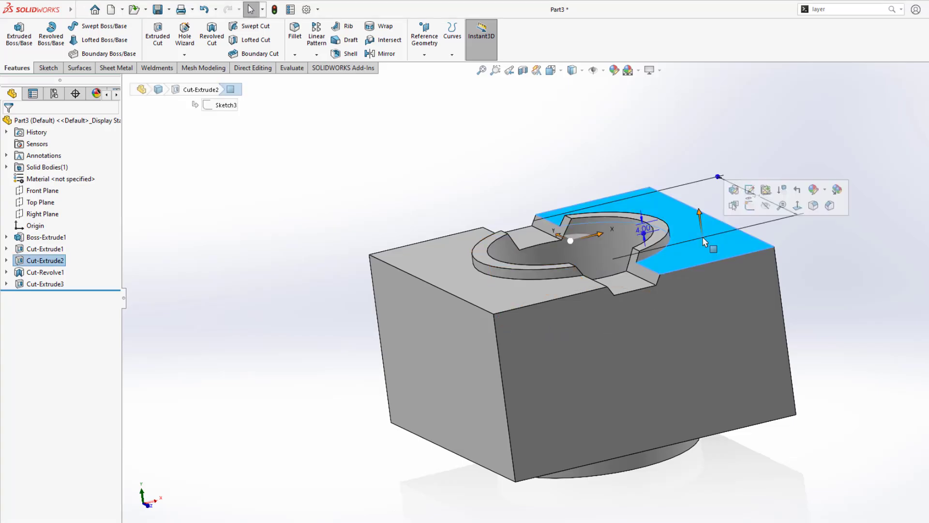
left_click(749, 207)
middle_click_drag(595, 171, 571, 146)
key("ctrl+8")
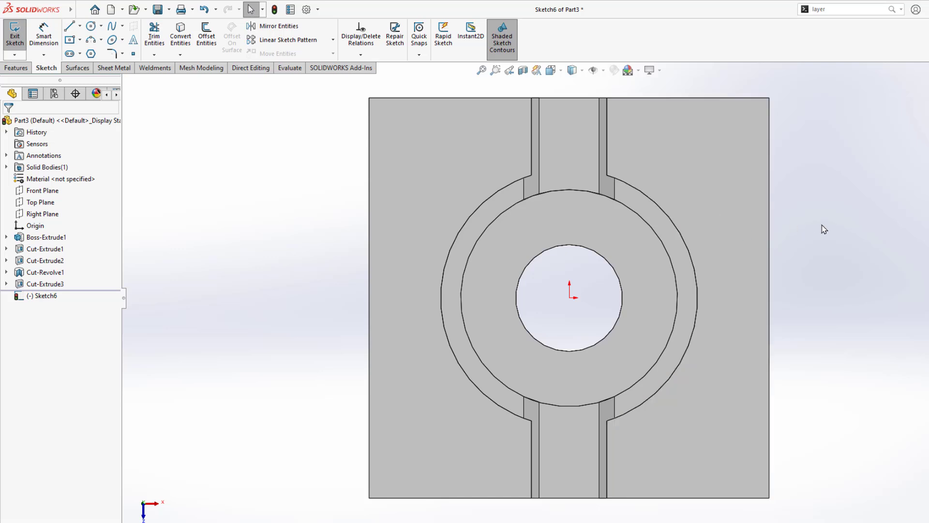
Step: Draw a construction circle centred on the origin and dimension it Ø115 mm
right_click_drag(821, 225, 881, 224)
left_click(569, 297)
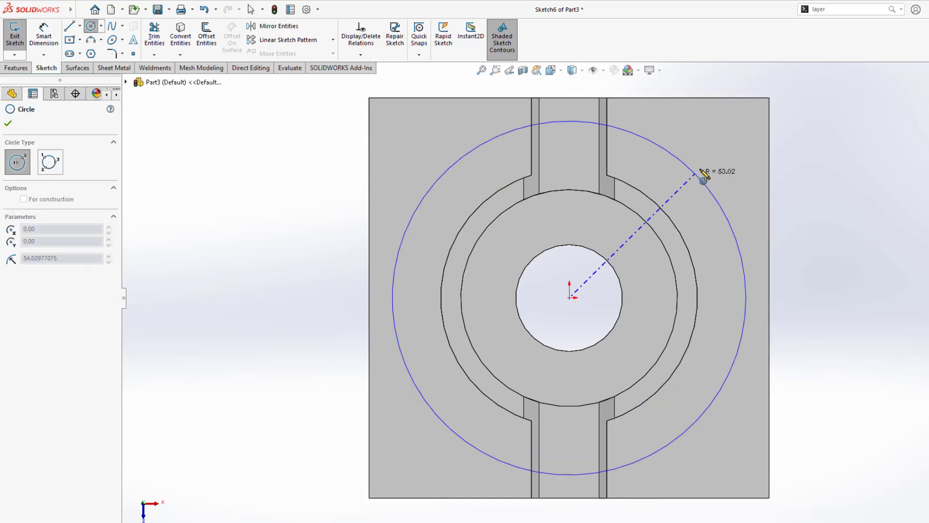
left_click(719, 174)
key("Escape")
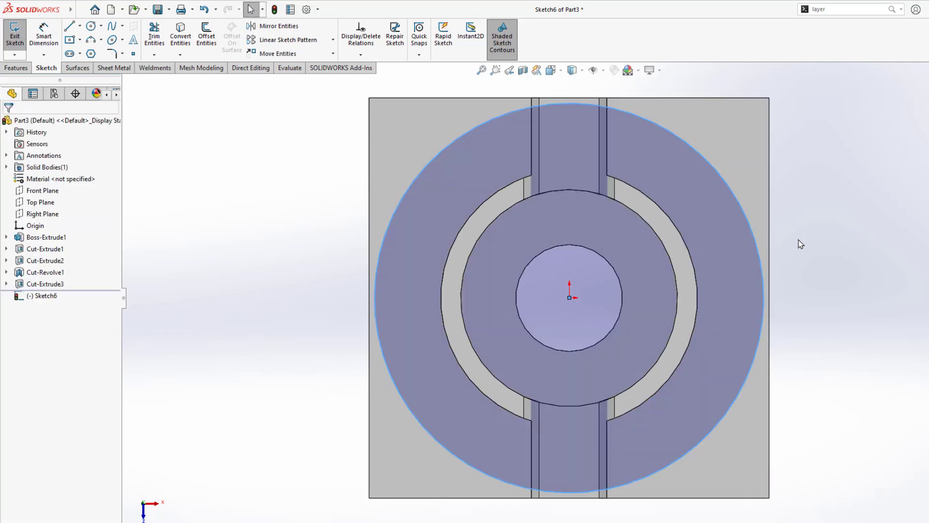
left_click(752, 233)
left_click(798, 201)
scroll(791, 256, "up", 2)
scroll(773, 265, "down", 2)
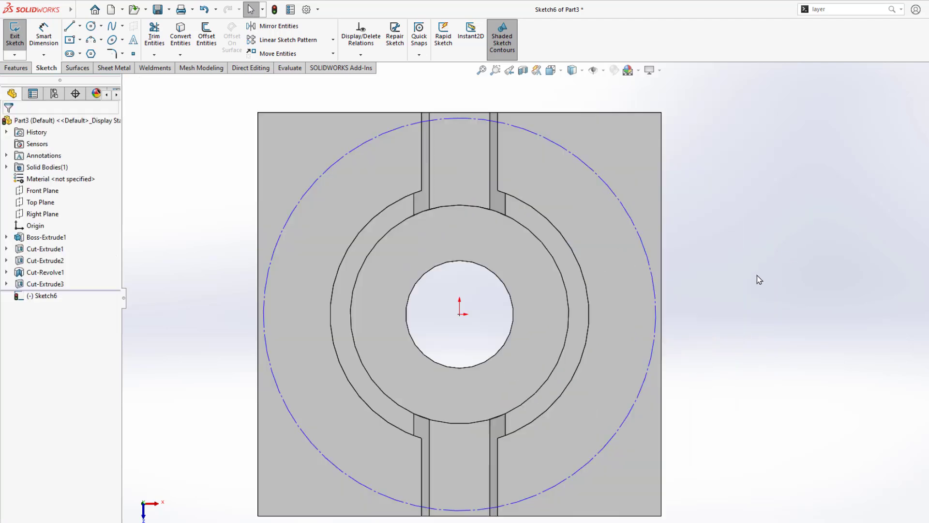
scroll(753, 274, "down", 1)
scroll(701, 261, "up", 1)
right_click_drag(702, 261, 700, 162)
left_click(608, 265)
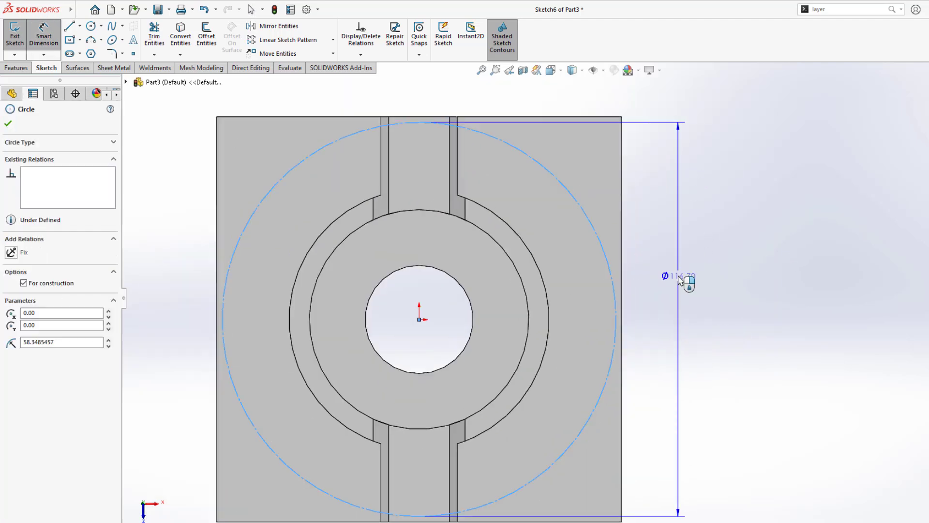
left_click(679, 280)
type("115")
key("Return")
Step: Draw horizontal and diagonal construction lines outward from the centre
scroll(673, 280, "up", 2)
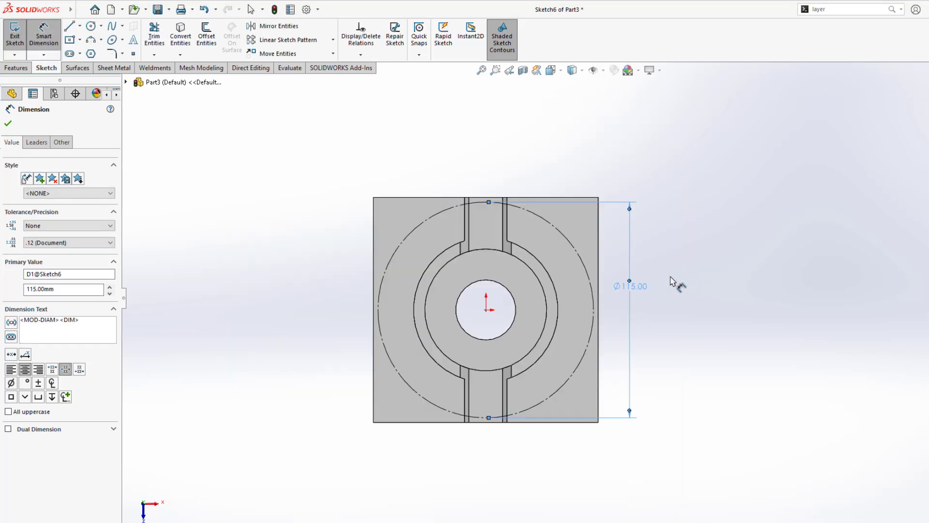
scroll(568, 300, "up", 1)
scroll(559, 307, "down", 1)
right_click_drag(708, 304, 542, 304)
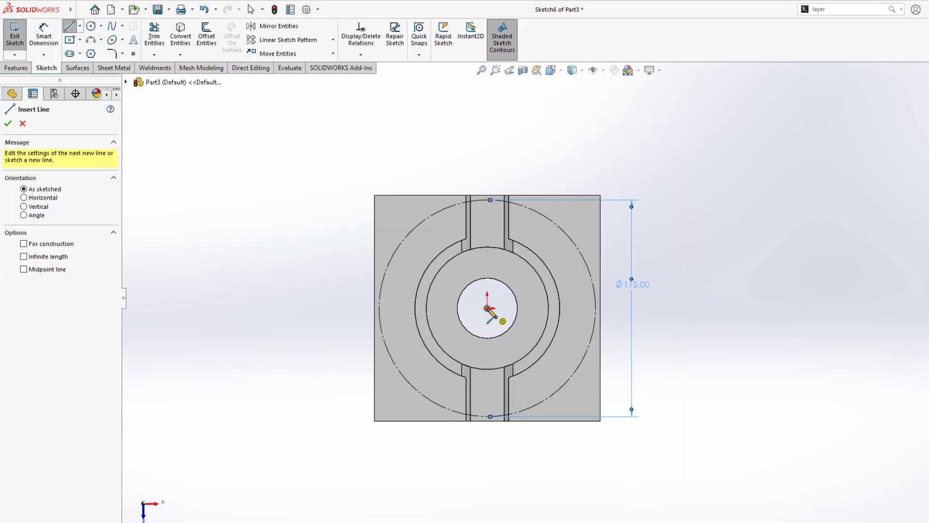
left_click_drag(487, 309, 620, 309)
key("Escape")
left_click(615, 308)
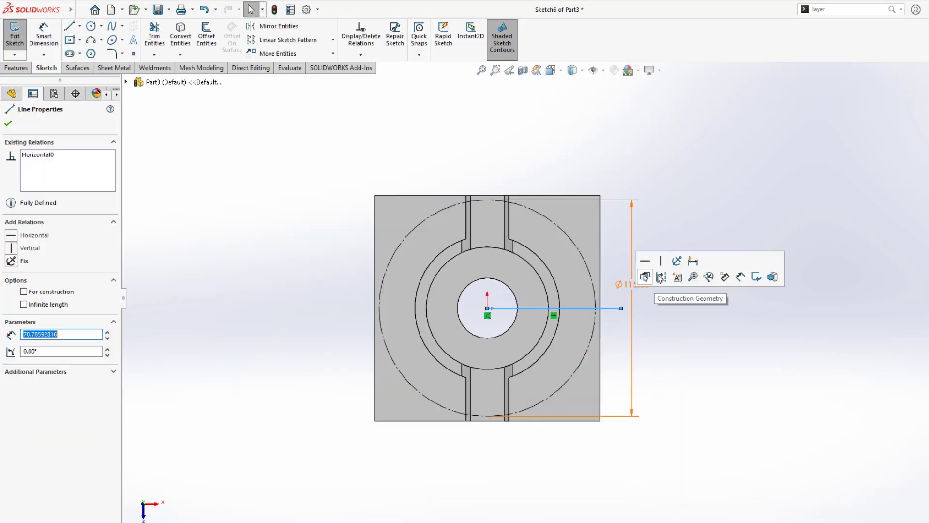
left_click(660, 277)
key("l")
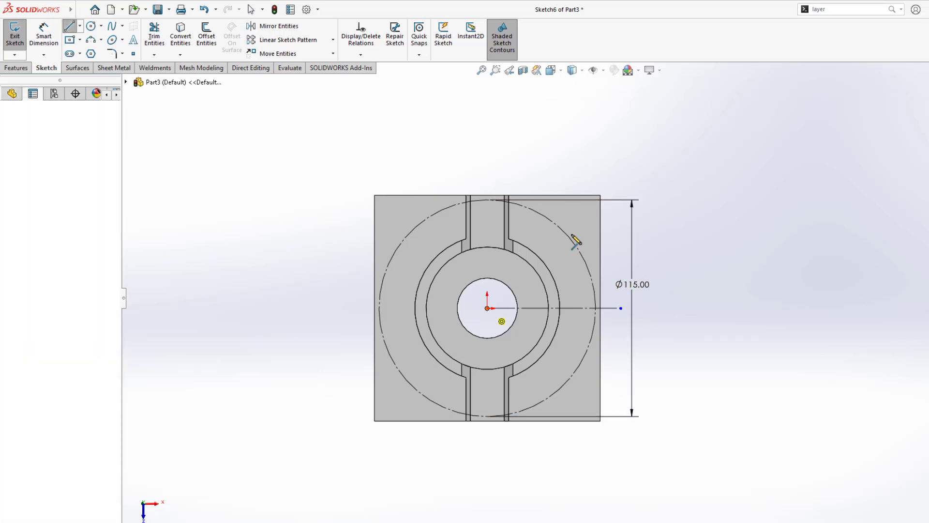
left_click_drag(572, 235, 591, 218)
key("Escape")
left_click(588, 221)
left_click(627, 194)
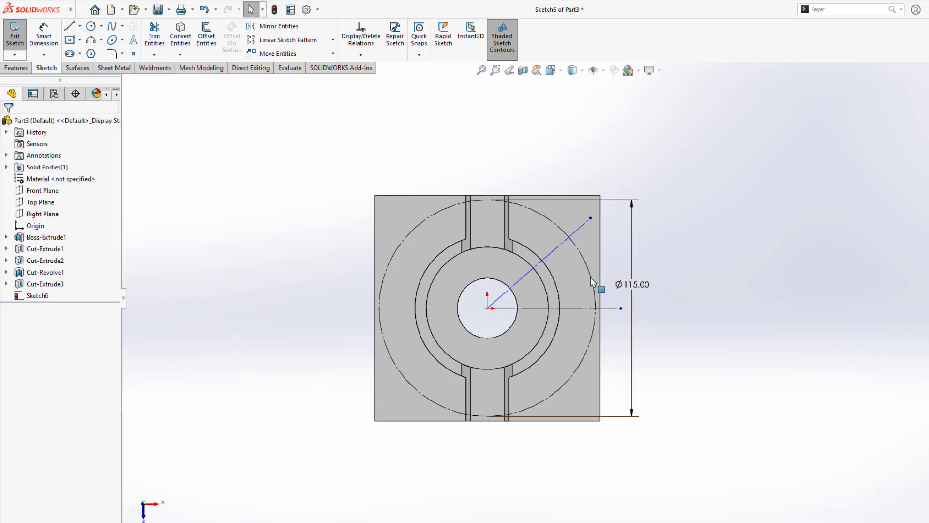
Step: Dimension the angle between the diagonal and horizontal lines as 45°
scroll(592, 282, "down", 3)
key("d")
left_click(536, 222)
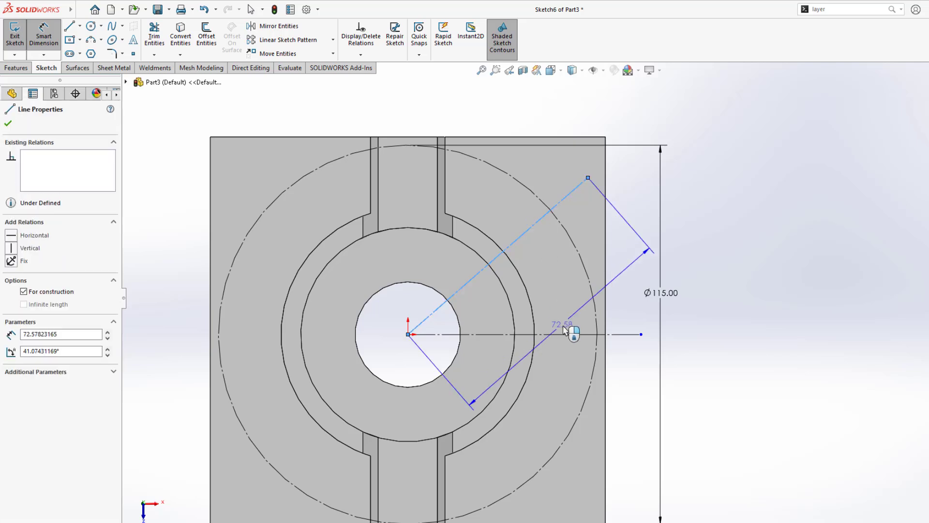
left_click(572, 334)
left_click(629, 269)
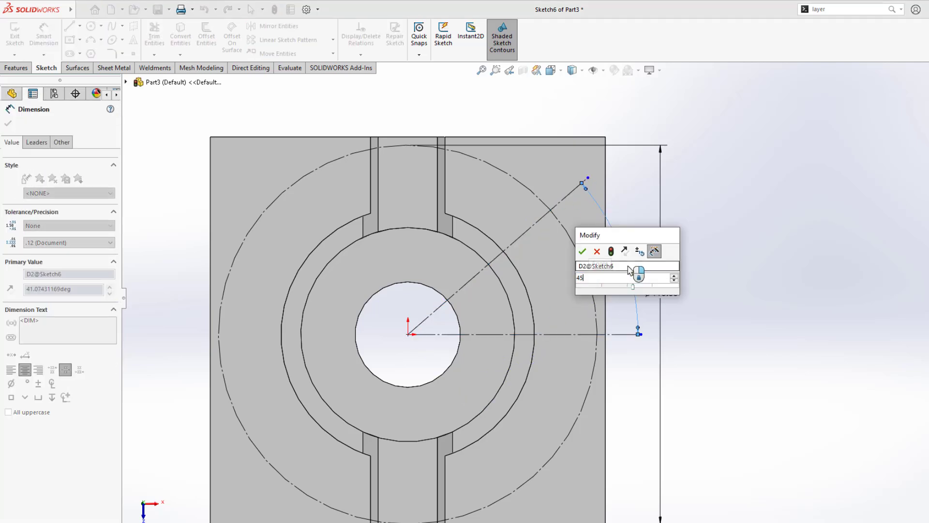
type("45")
key("Return")
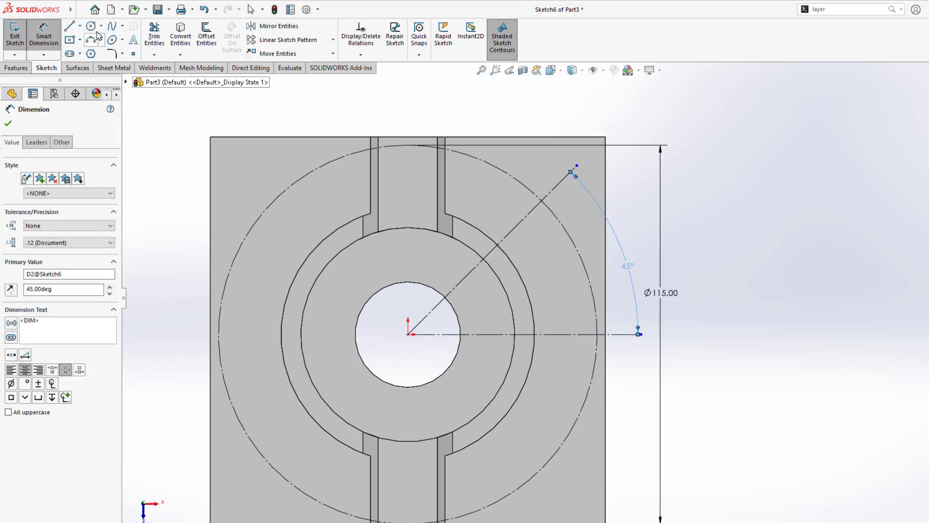
Step: Draw a circle on the diagonal line with its centre coincident to the Ø115 circle
left_click(91, 26)
scroll(563, 245, "down", 3)
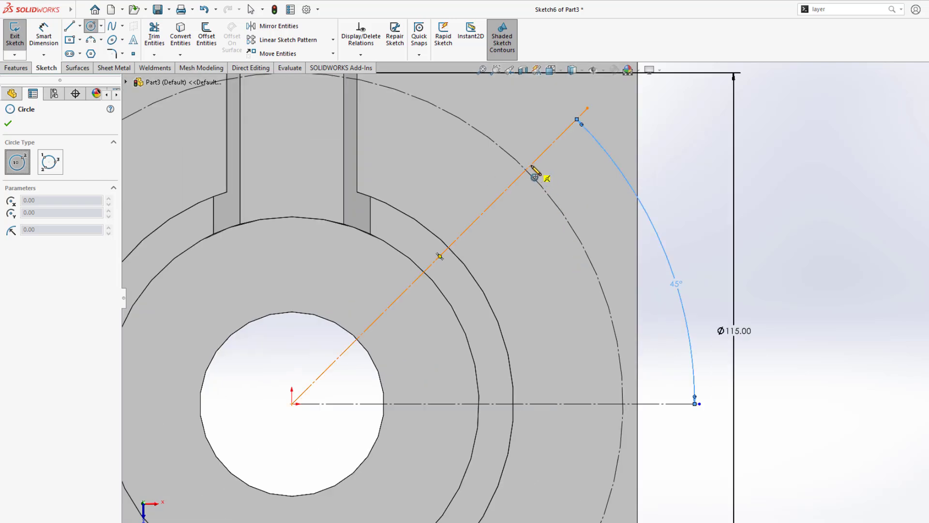
left_click(530, 165)
left_click(550, 184)
key("Escape")
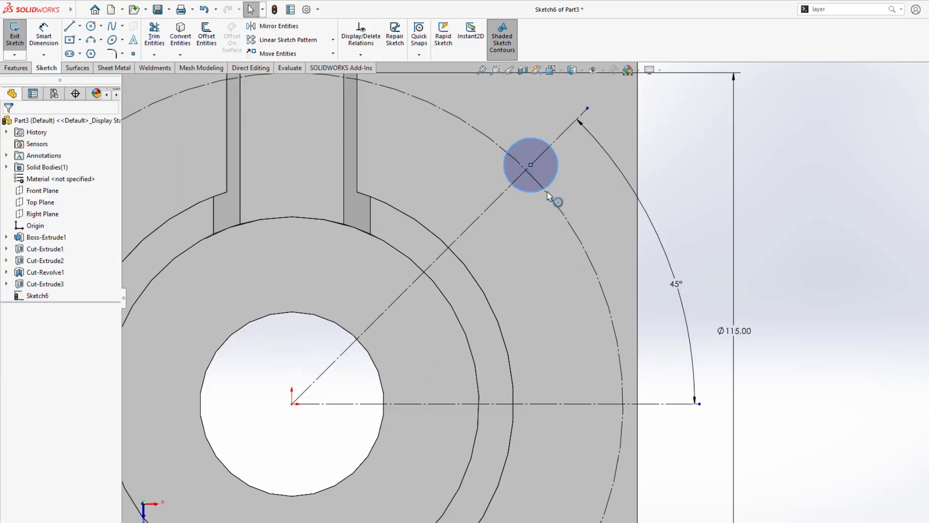
left_click(531, 165)
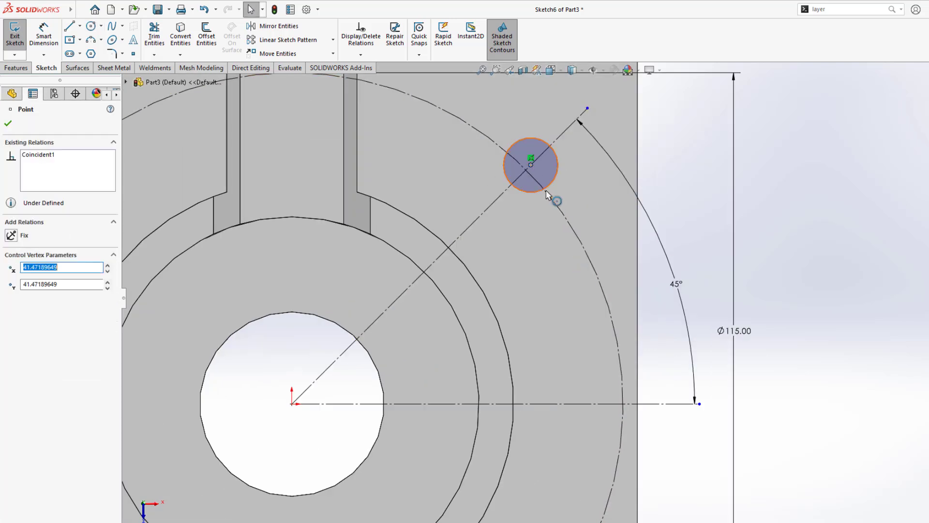
left_click(561, 210, "ctrl")
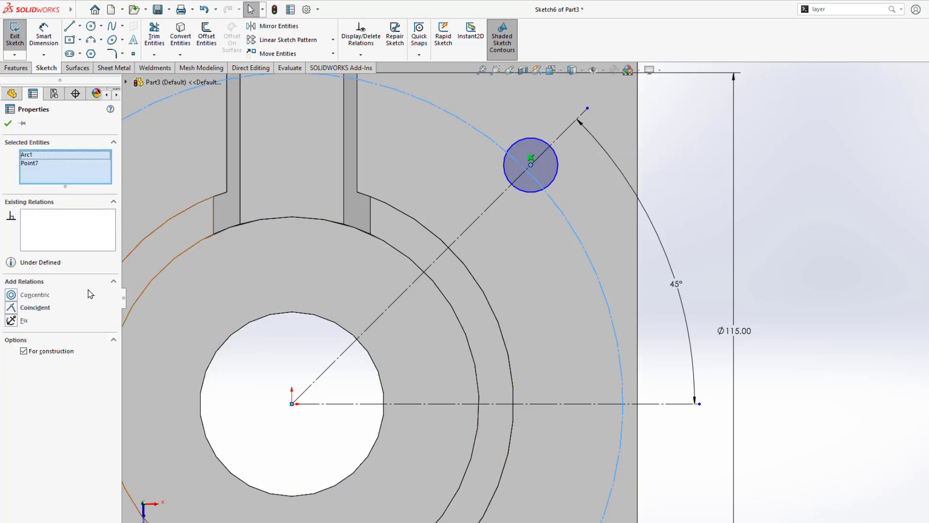
left_click(11, 308)
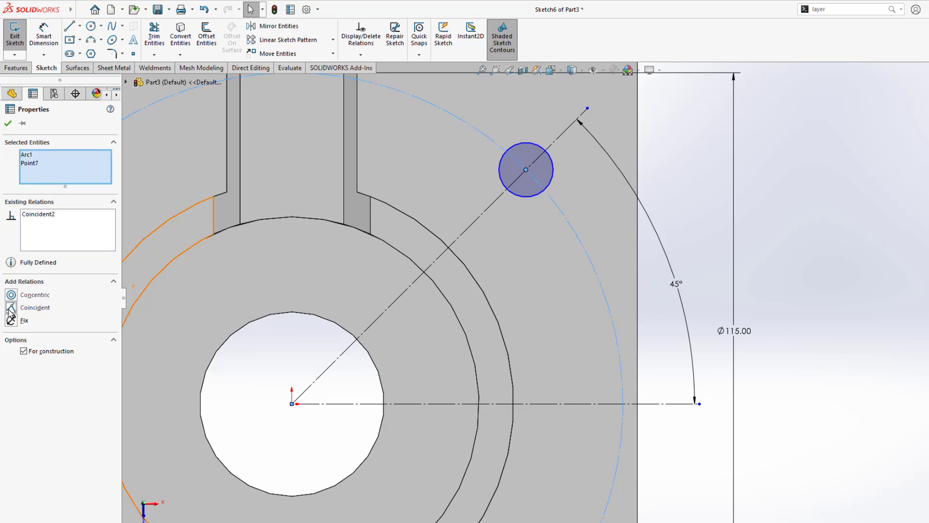
left_click(8, 125)
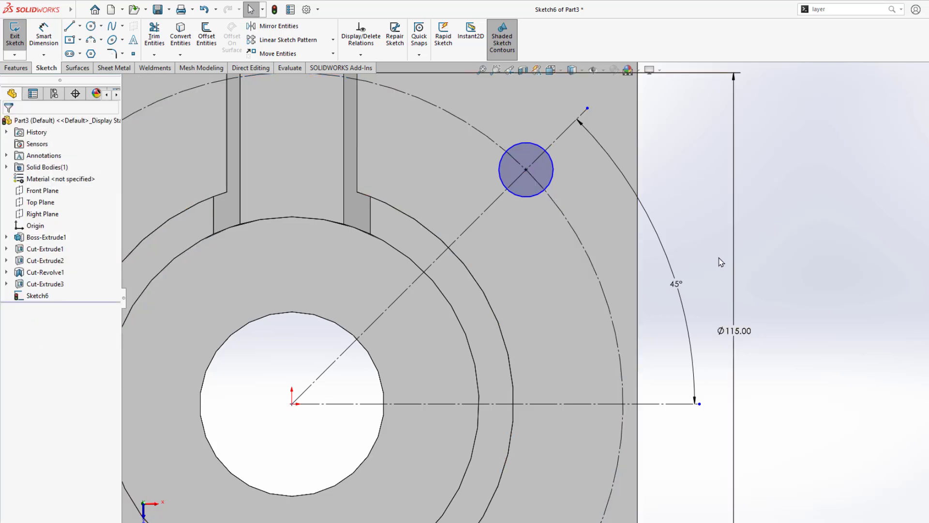
Step: Set the new hole circle's diameter to 16 mm
scroll(720, 262, "up", 3)
right_click_drag(790, 245, 725, 190)
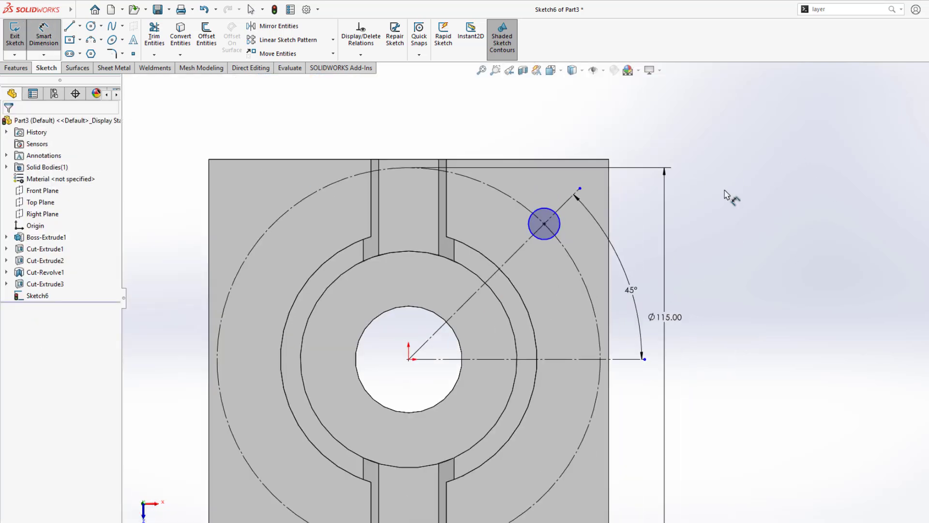
left_click(534, 224)
left_click(675, 126)
type("16")
key("Return")
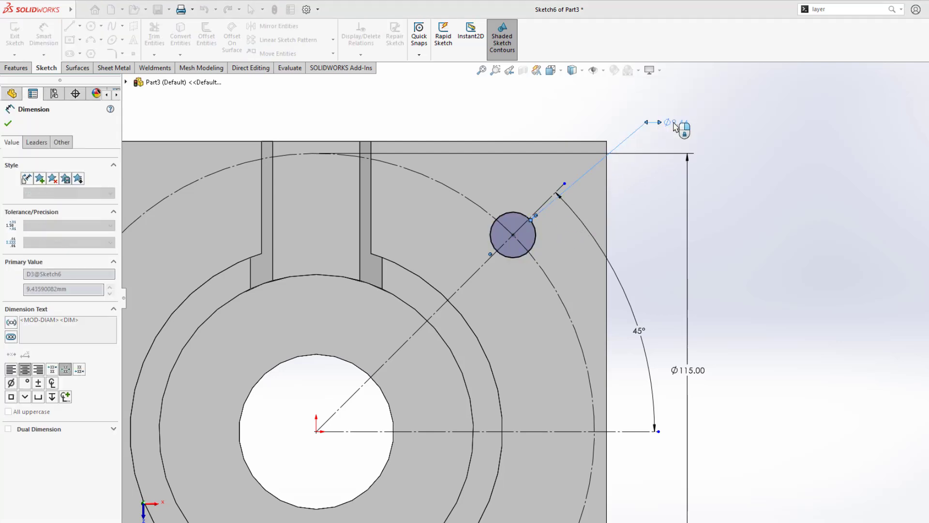
scroll(629, 259, "up", 3)
mouse_move(530, 340)
middle_mouse_down()
mouse_move(529, 269)
mouse_move(488, 291)
mouse_move(484, 283)
middle_mouse_up()
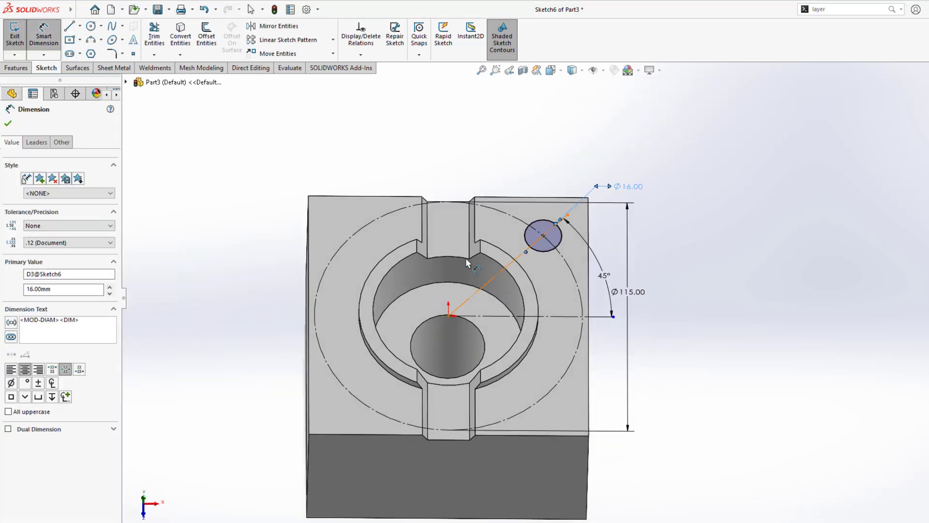
left_click(16, 67)
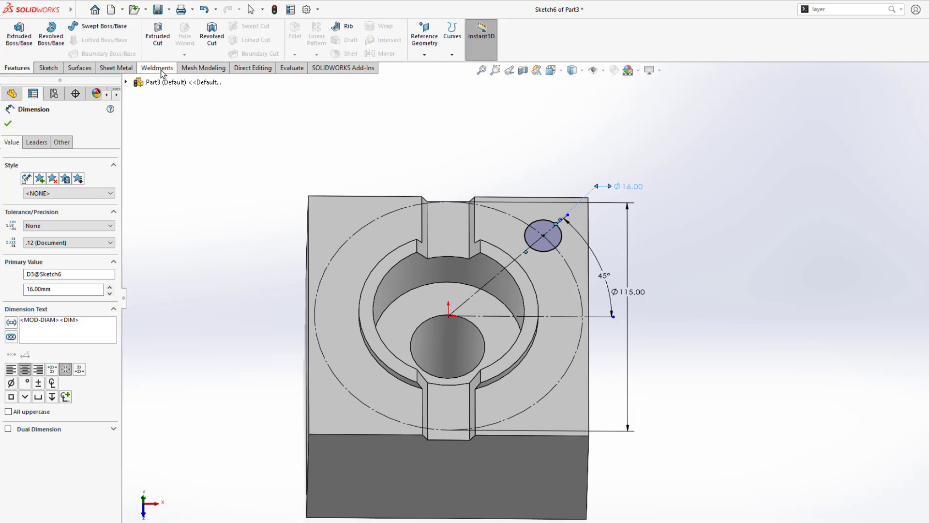
Step: Extrude-cut the Ø16 circle Through All into the block
left_click(162, 42)
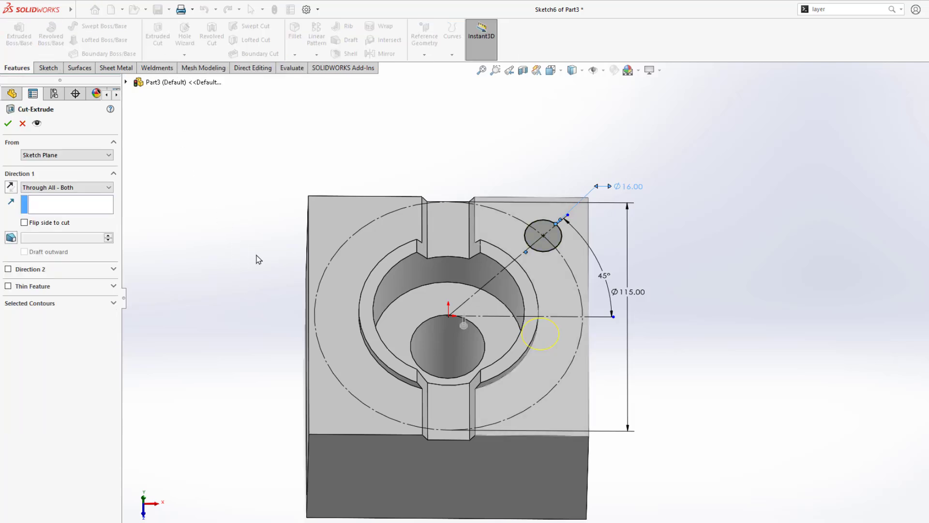
left_click(74, 188)
left_click(75, 203)
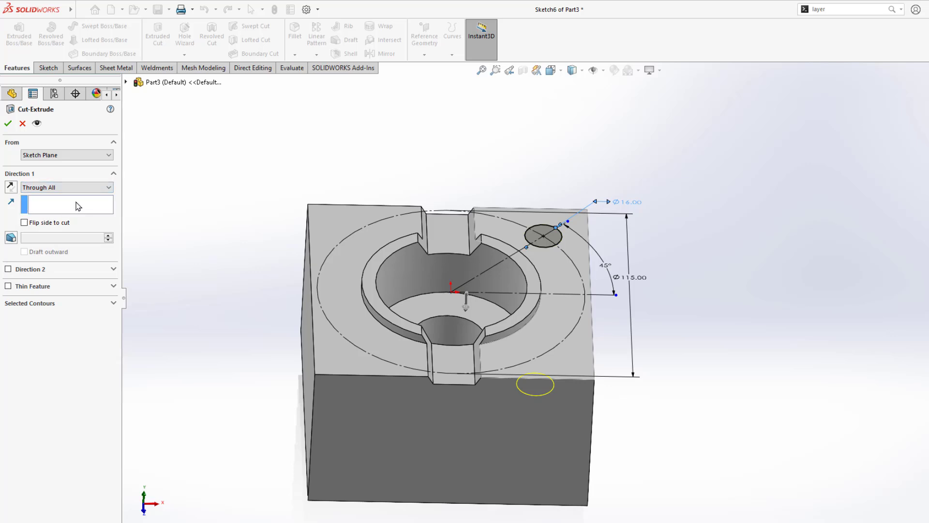
middle_click_drag(274, 296, 255, 236)
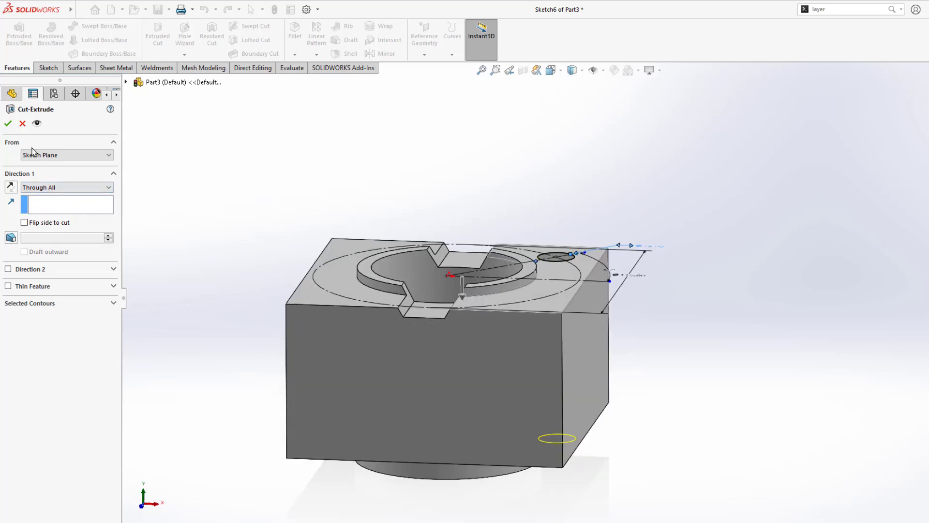
left_click(8, 124)
mouse_move(294, 321)
middle_mouse_down()
mouse_move(277, 195)
mouse_move(292, 327)
mouse_move(286, 397)
mouse_move(339, 373)
middle_mouse_up()
Step: Circular-pattern Cut-Extrude4 around the central bore: 4 instances over 360°
left_click(45, 295)
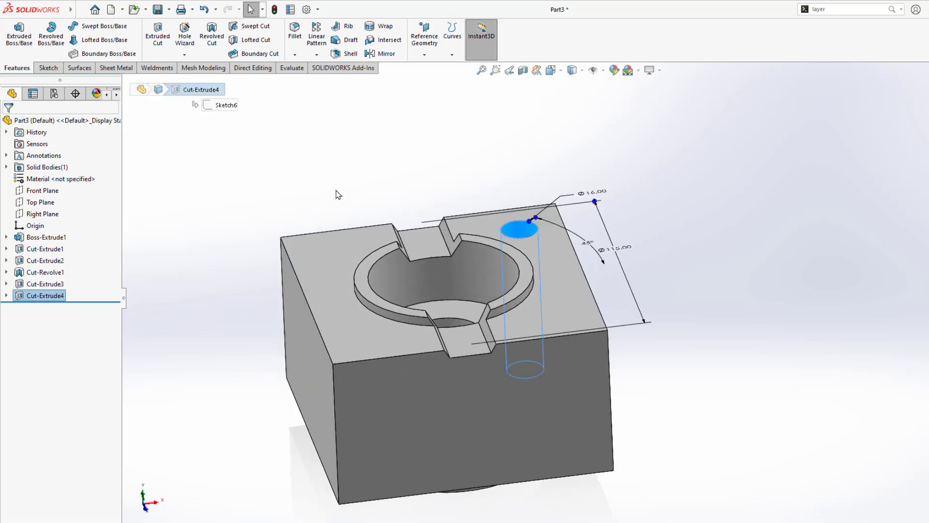
left_click(316, 54)
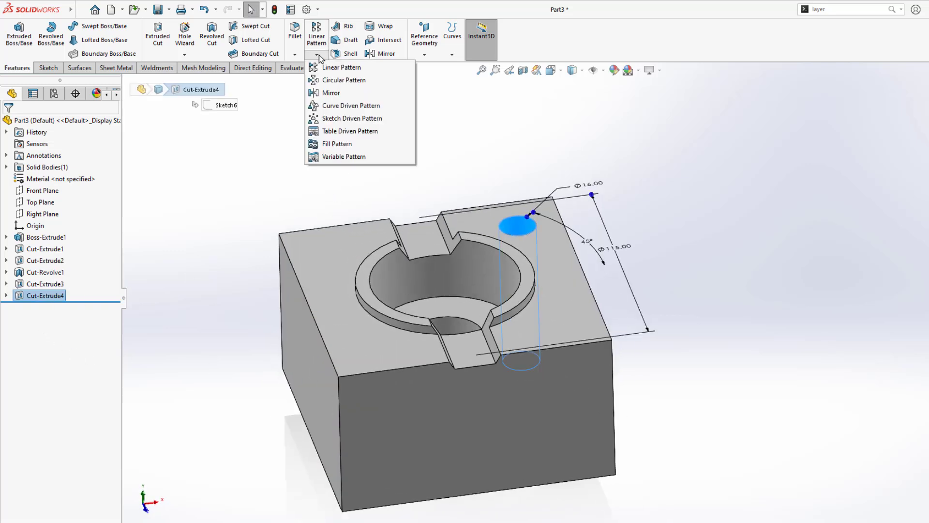
left_click(334, 78)
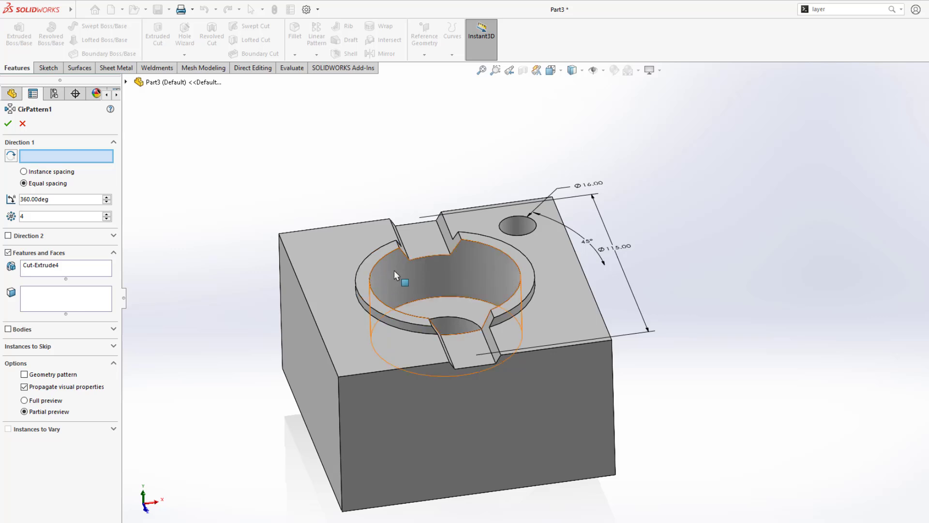
left_click(422, 270)
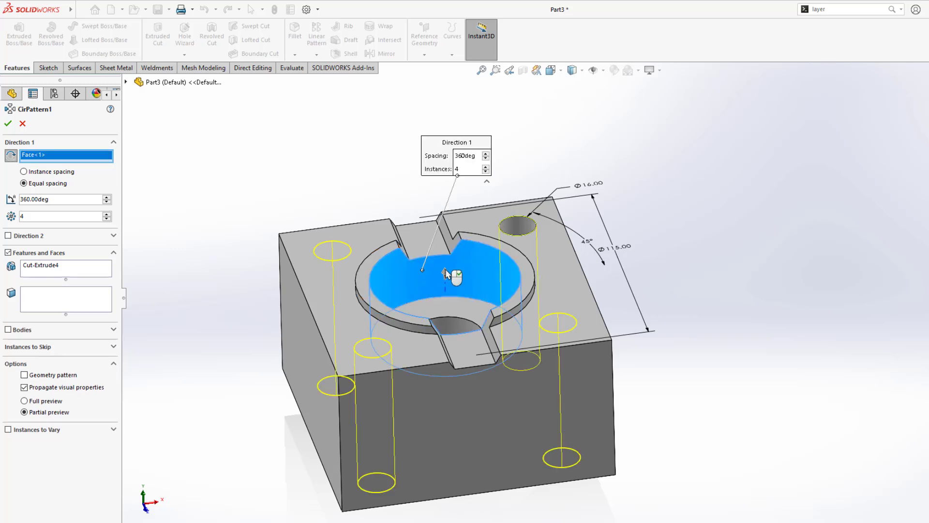
middle_click_drag(438, 289, 426, 273)
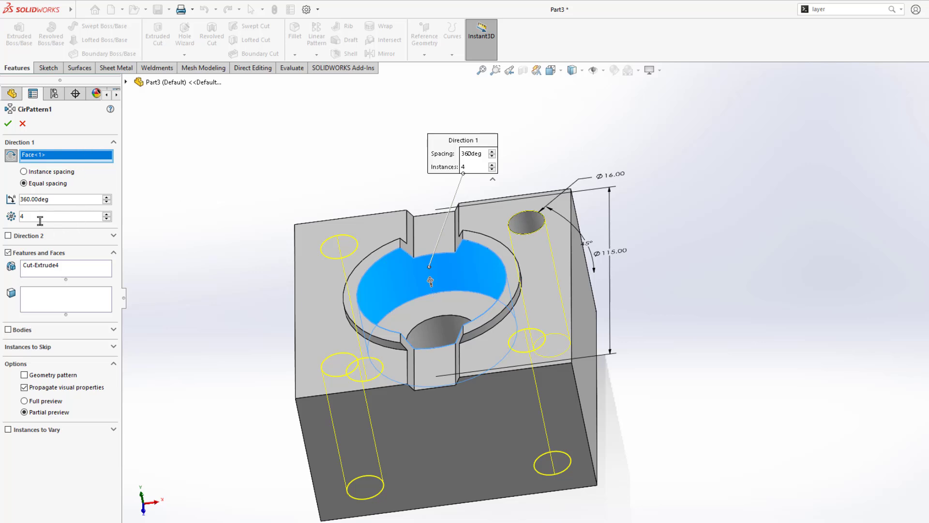
left_click_drag(41, 221, 14, 219)
double_click(41, 199)
left_click(7, 123)
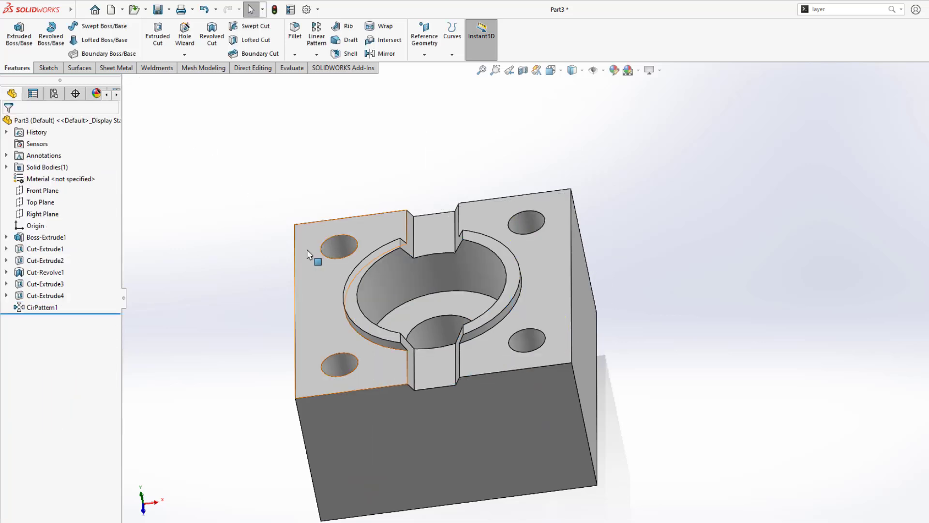
Step: Check the 15 mm corner dimension on the reference PDF drawing
mouse_move(316, 274)
middle_mouse_down()
mouse_move(342, 287)
mouse_move(321, 432)
mouse_move(398, 245)
mouse_move(318, 196)
mouse_move(504, 352)
mouse_move(386, 232)
middle_mouse_up()
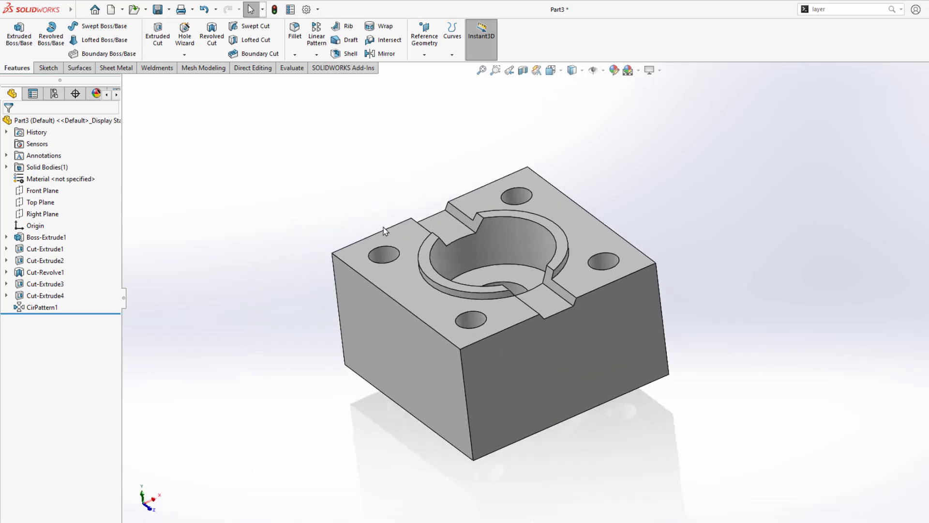
key("alt+Tab")
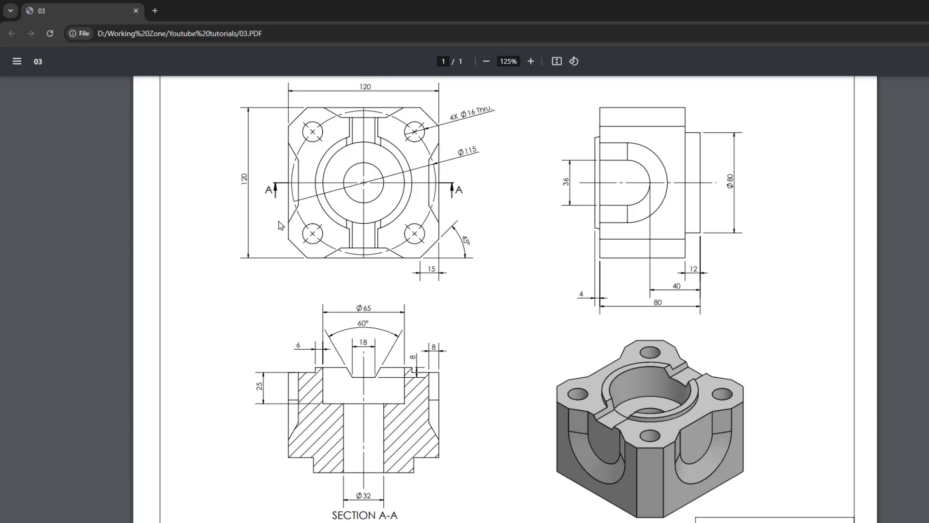
left_click_drag(425, 271, 436, 271)
key("alt+Tab")
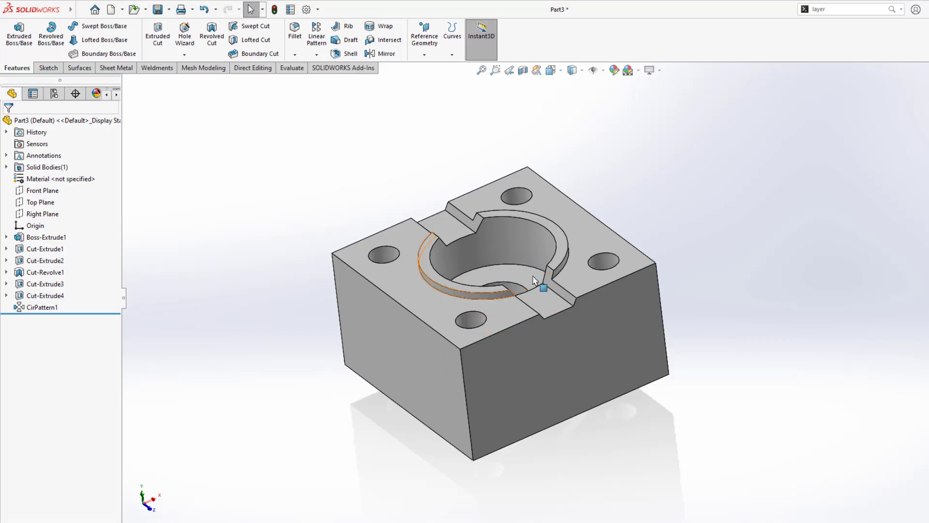
Step: Chamfer the four vertical corner edges with a 15 mm distance at 45°
left_click(295, 55)
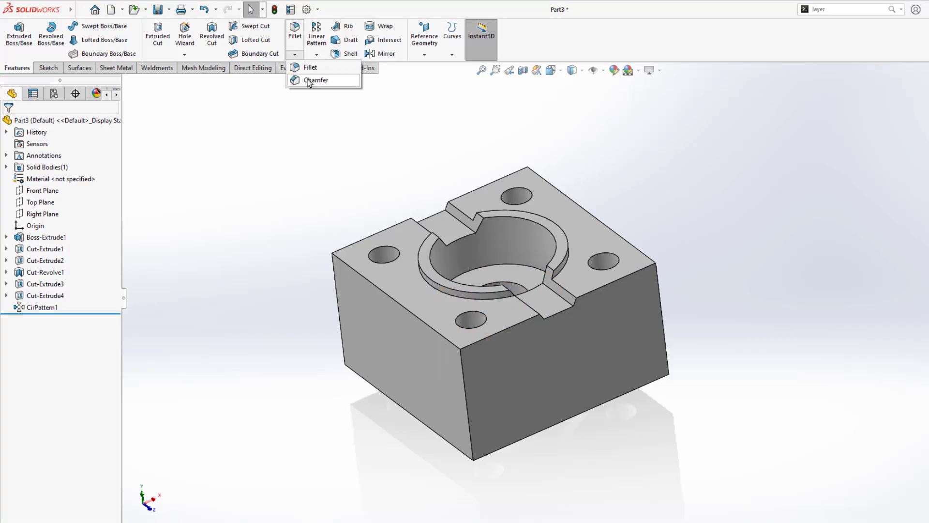
left_click(308, 80)
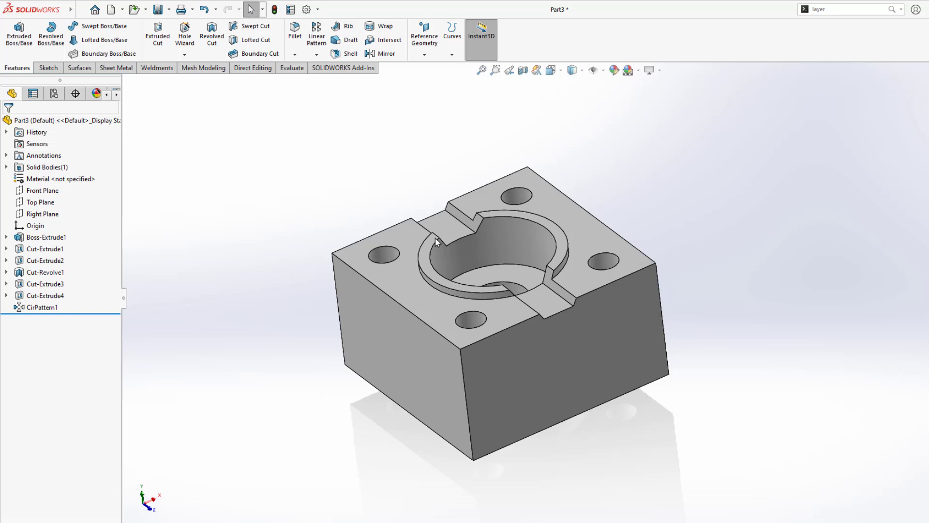
left_click(463, 378)
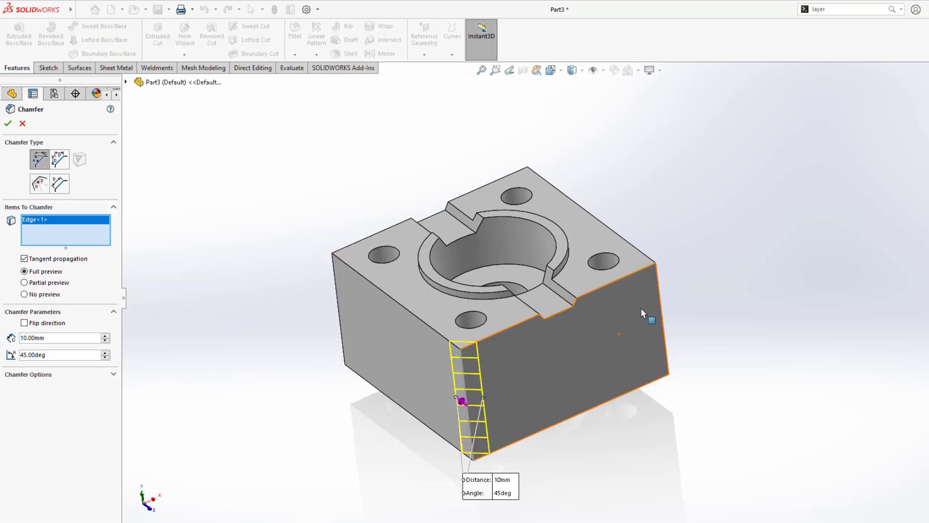
left_click(661, 322)
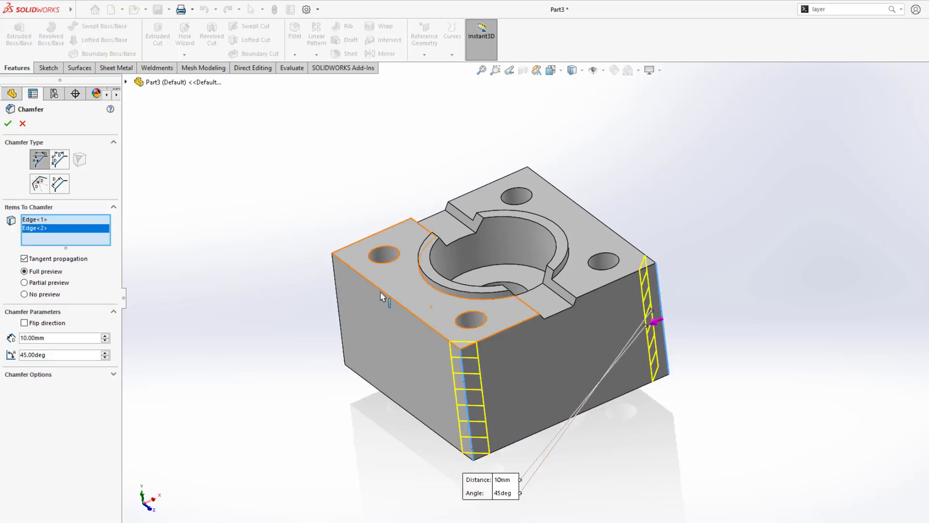
left_click(337, 293)
middle_click_drag(341, 296, 437, 309)
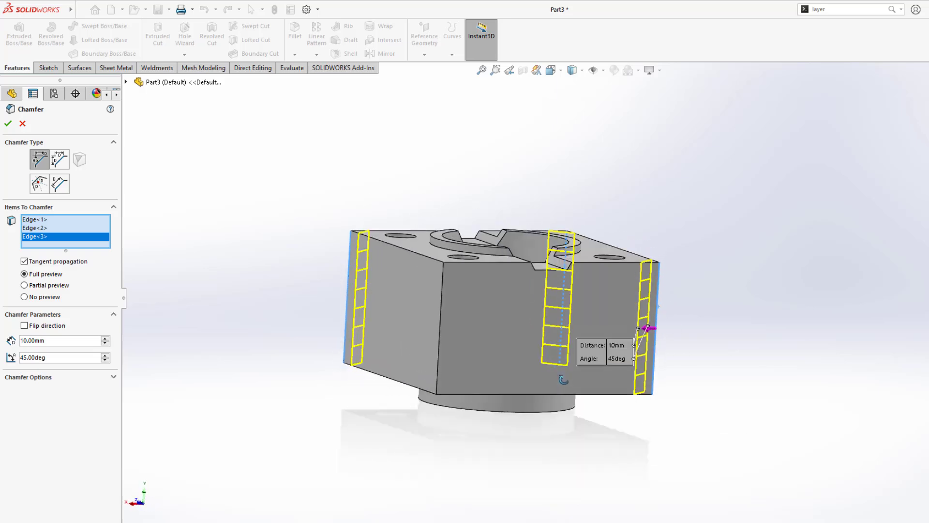
left_click(440, 310)
left_click(45, 349)
type("15")
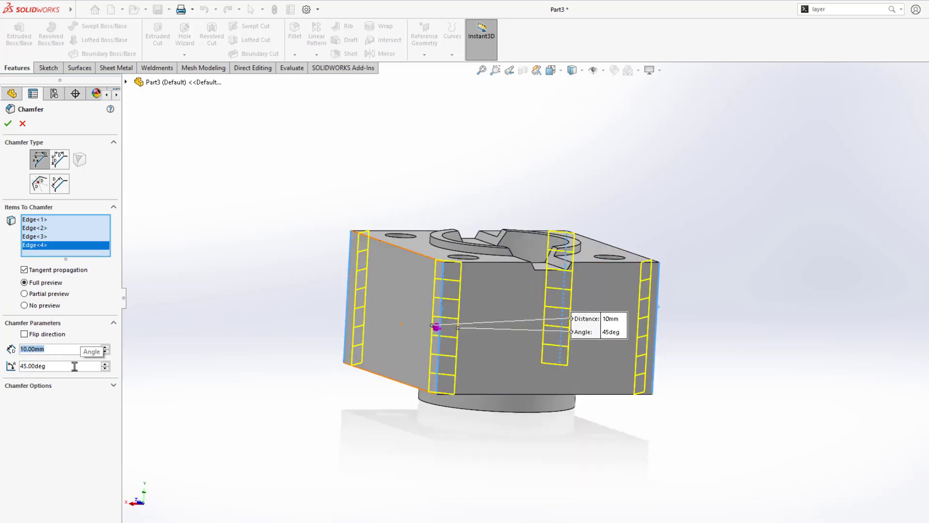
key("Return")
left_click(7, 125)
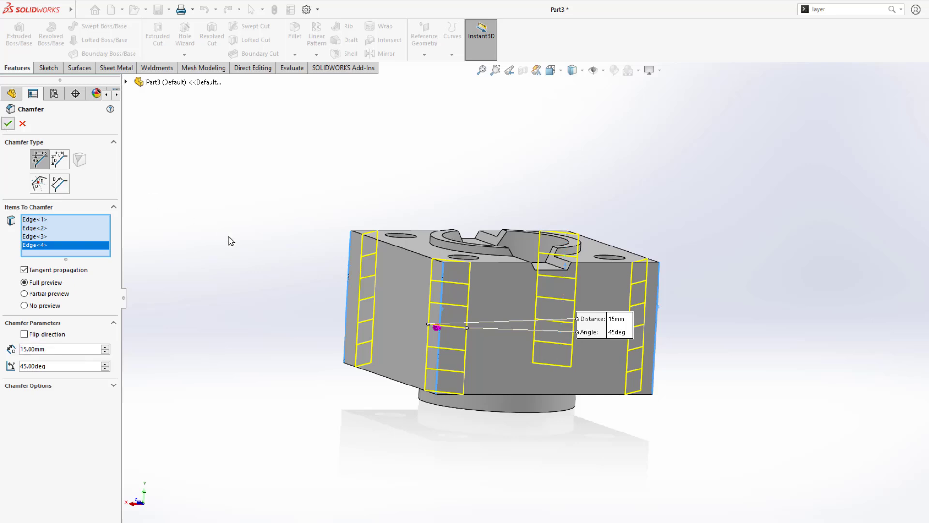
mouse_move(230, 241)
middle_mouse_down()
mouse_move(304, 263)
mouse_move(280, 417)
mouse_move(314, 299)
mouse_move(327, 204)
mouse_move(325, 375)
mouse_move(338, 330)
mouse_move(301, 302)
middle_mouse_up()
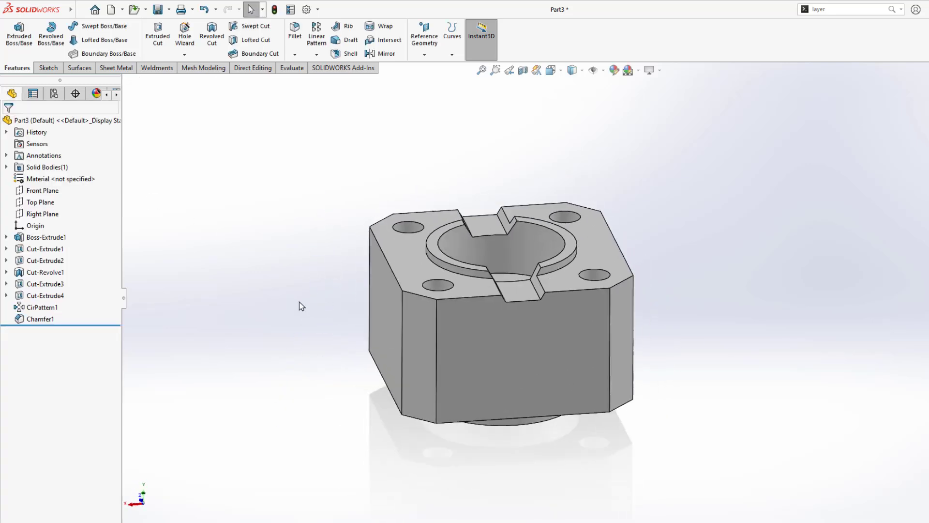
key("alt+Tab")
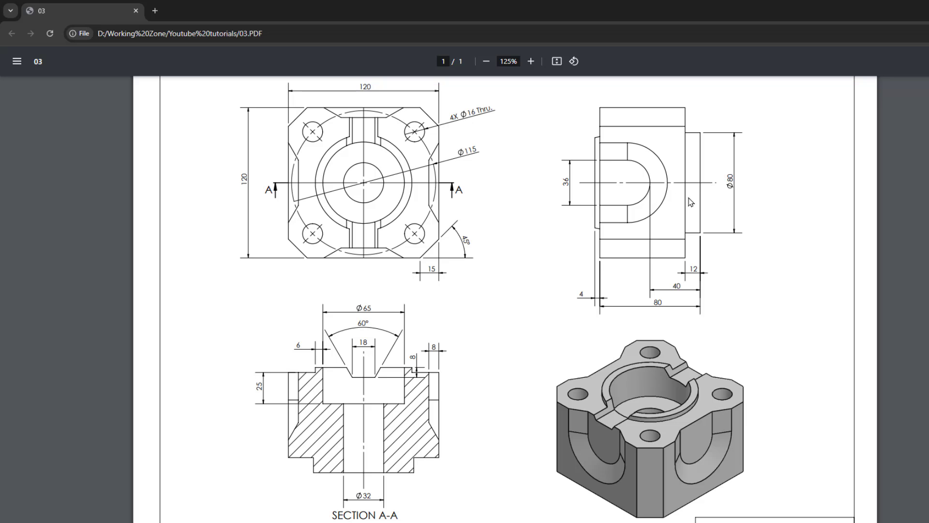
double_click(675, 286)
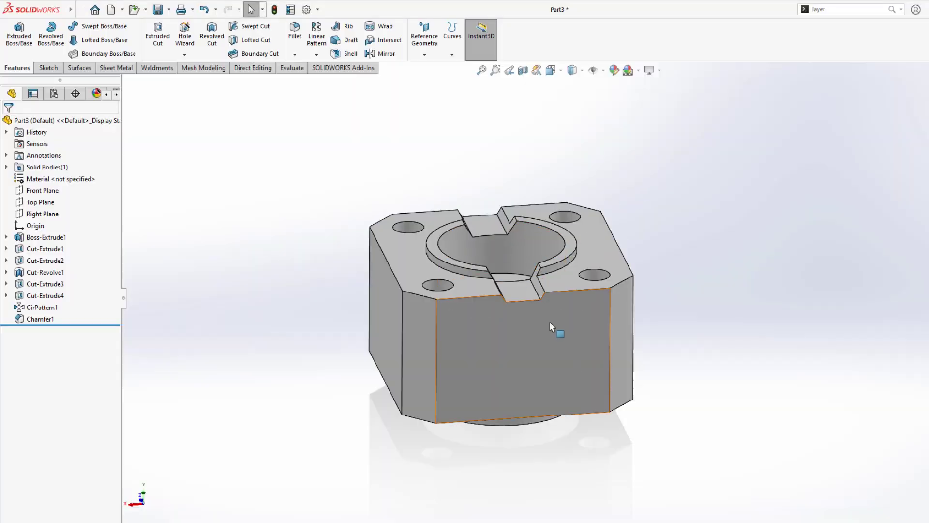
Step: Start a sketch on the front face with a vertical line up from the origin
left_click(550, 323)
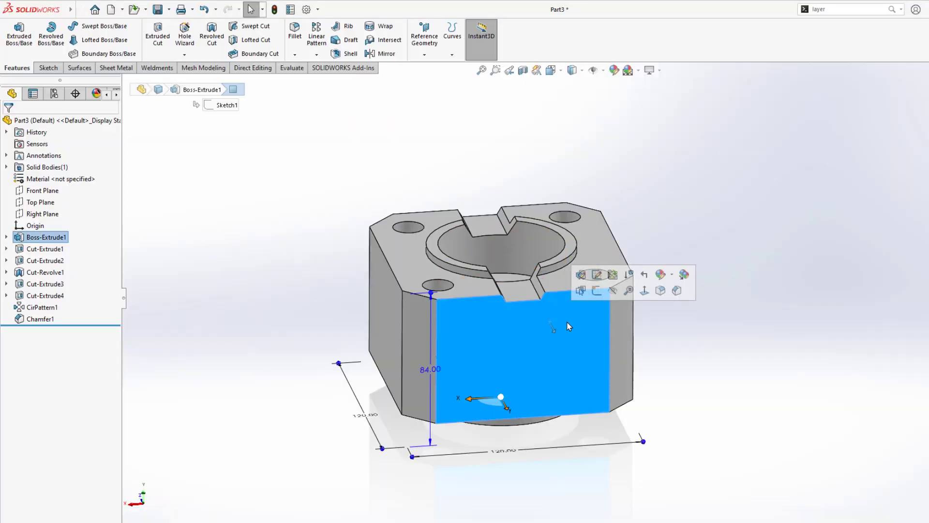
left_click(596, 275)
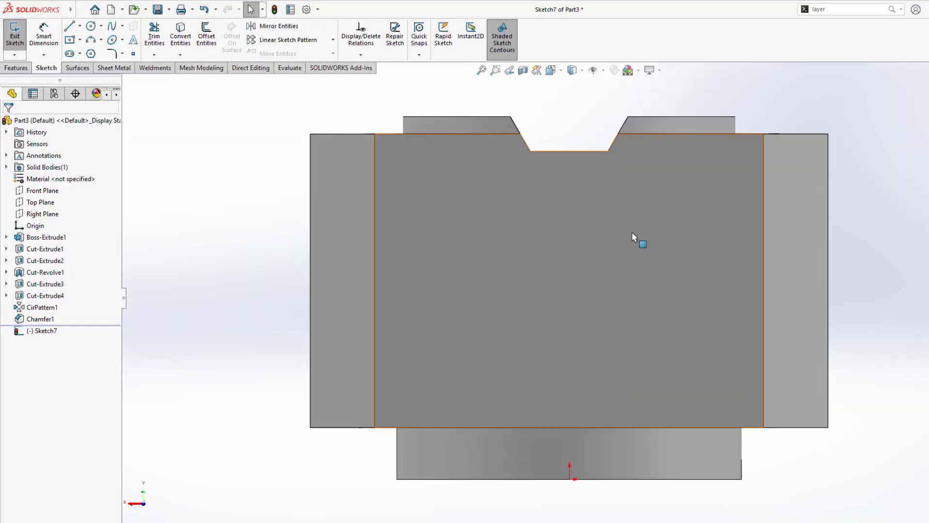
key("l")
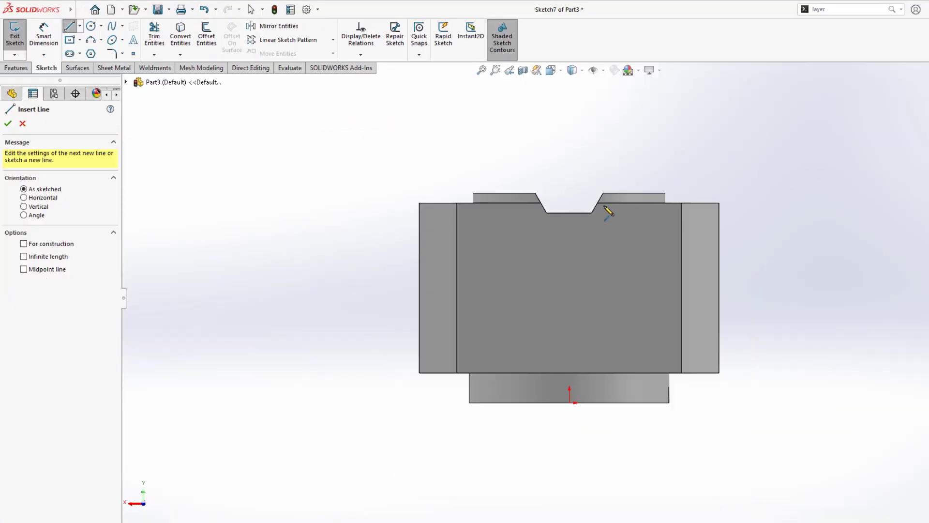
left_click(570, 402)
left_click(574, 119)
key("Escape")
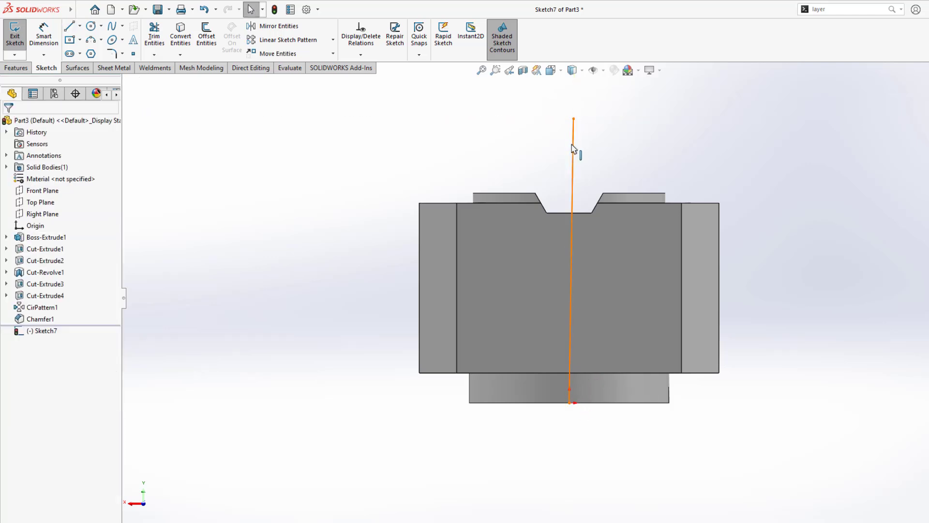
left_click(572, 148)
left_click(577, 150)
left_click(574, 126)
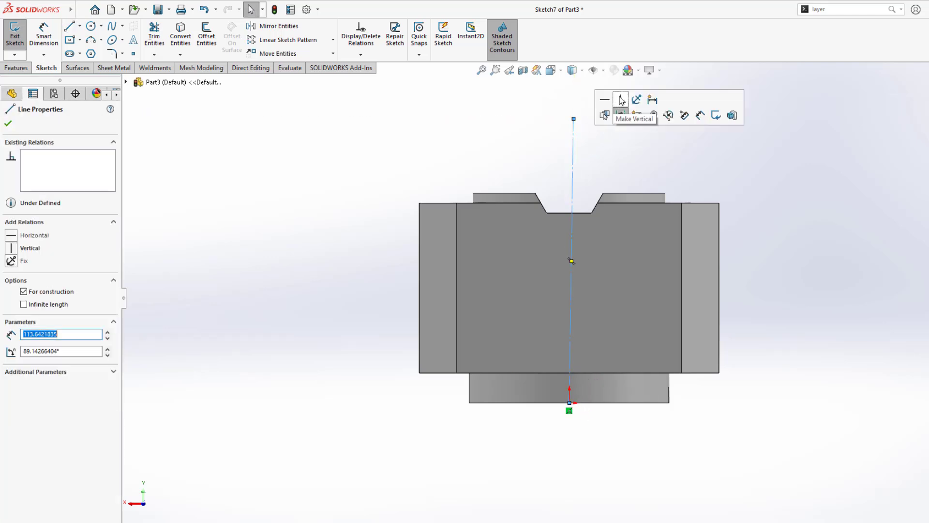
left_click(622, 100)
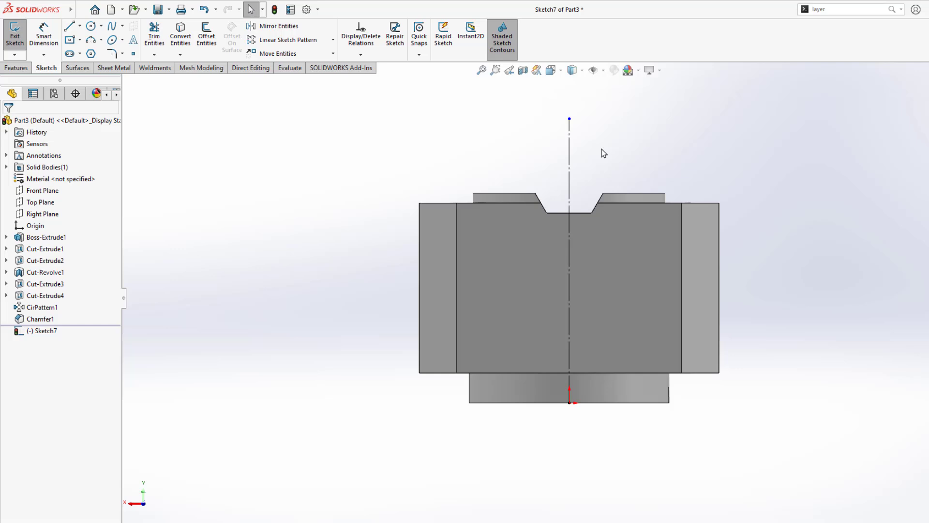
Step: Draw a circle centred on the vertical line and dimension it Ø36
left_click(90, 25)
left_click(569, 288)
left_click(597, 290)
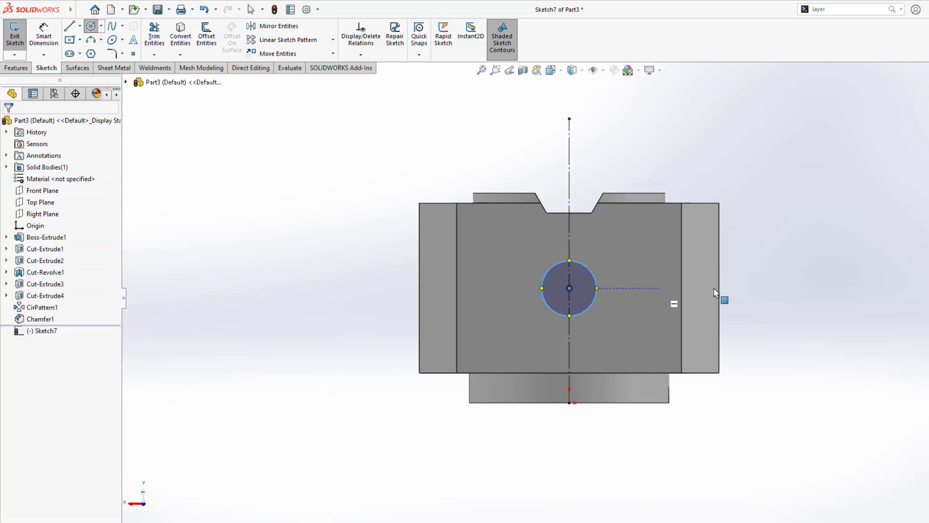
right_click_drag(725, 290, 777, 214)
left_click(596, 285)
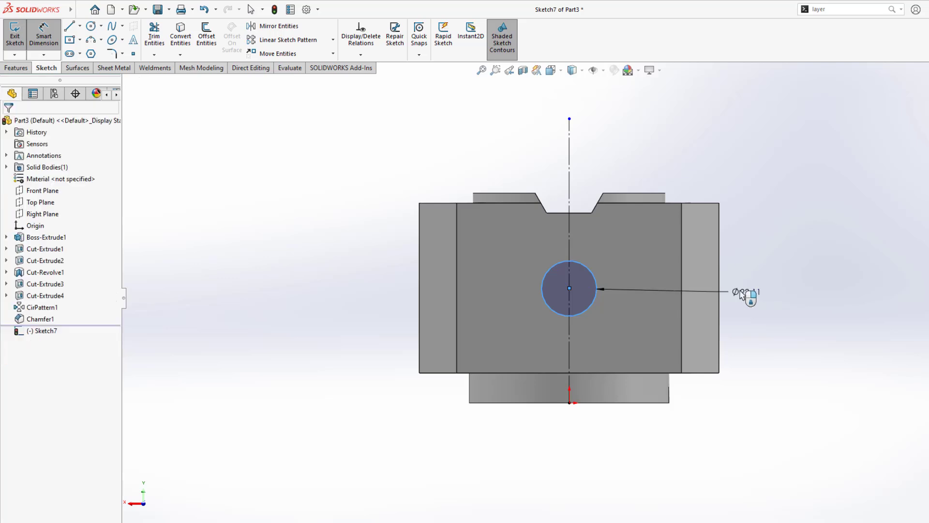
left_click(747, 294)
type("36")
key("Return")
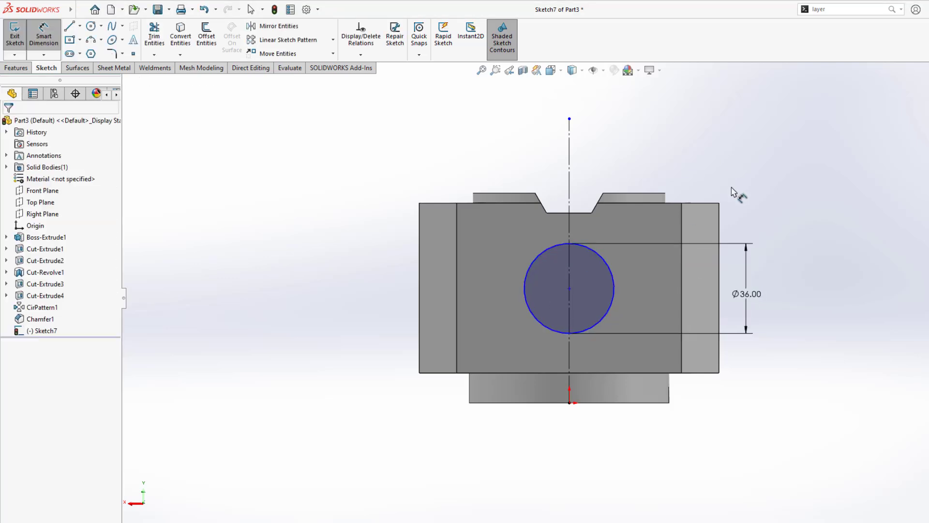
Step: Draw vertical lines up from the circle's left and right quadrants
left_click(69, 27)
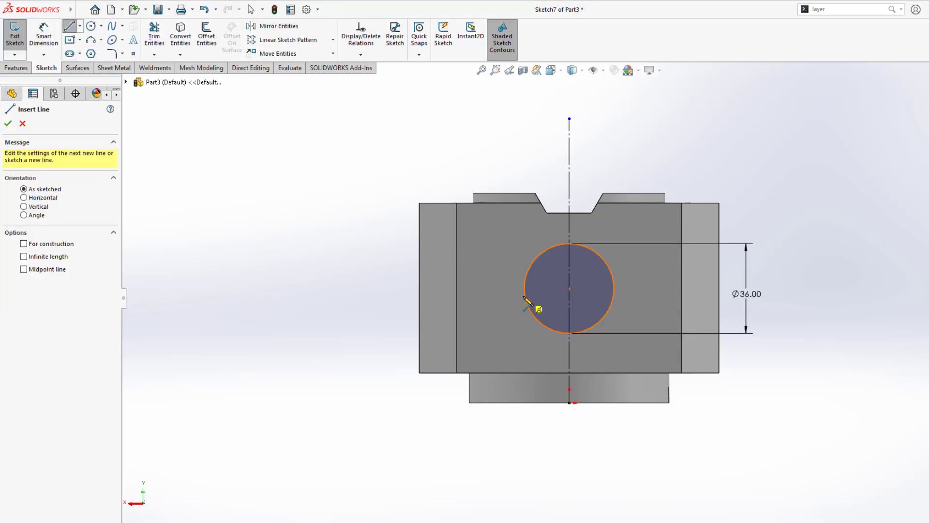
left_click(524, 288)
left_click(521, 135)
key("Escape")
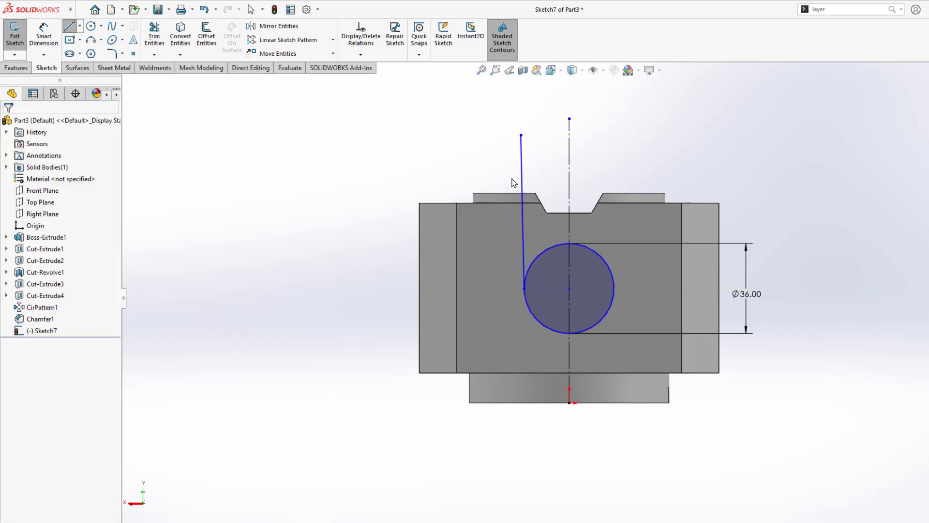
left_click(521, 157)
left_click(568, 110)
left_click(442, 120)
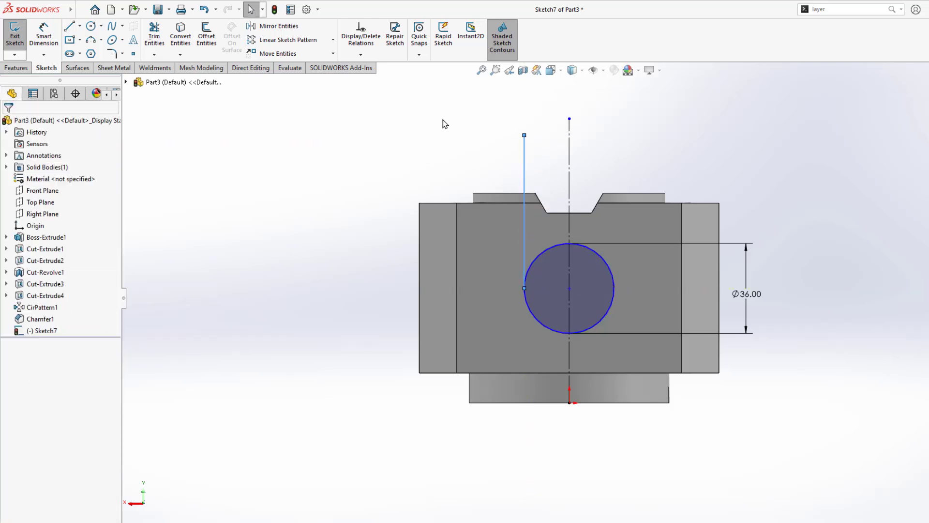
left_click(69, 26)
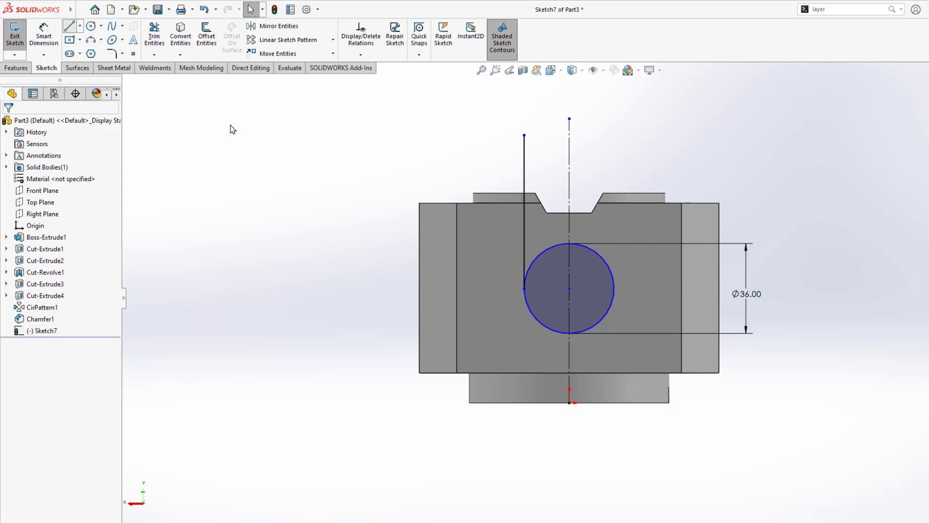
left_click(615, 289)
left_click(622, 151)
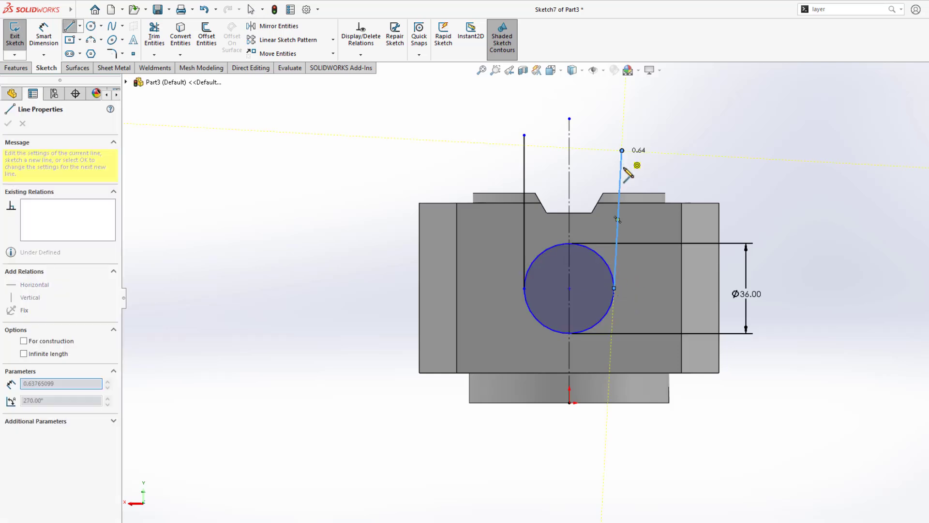
key("Escape")
left_click(620, 167)
left_click(677, 124)
scroll(596, 189, "down", 3)
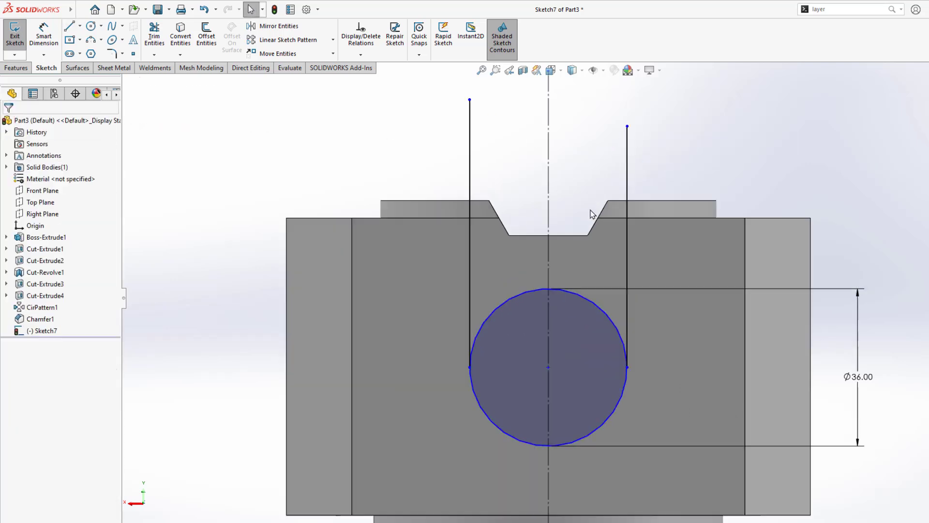
Step: Add a top line, trim the overhanging ends, and make it collinear with the top edge
left_click(69, 26)
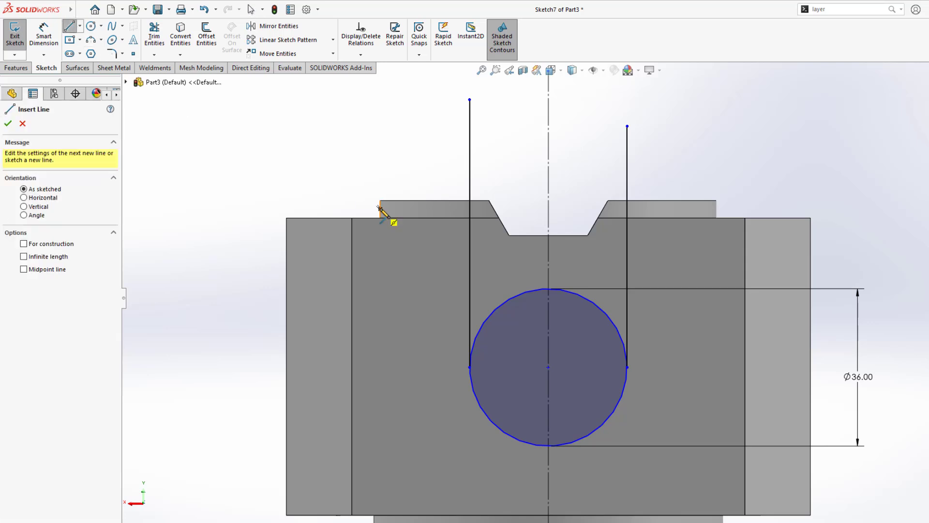
left_click(405, 218)
left_click(708, 222)
key("Escape")
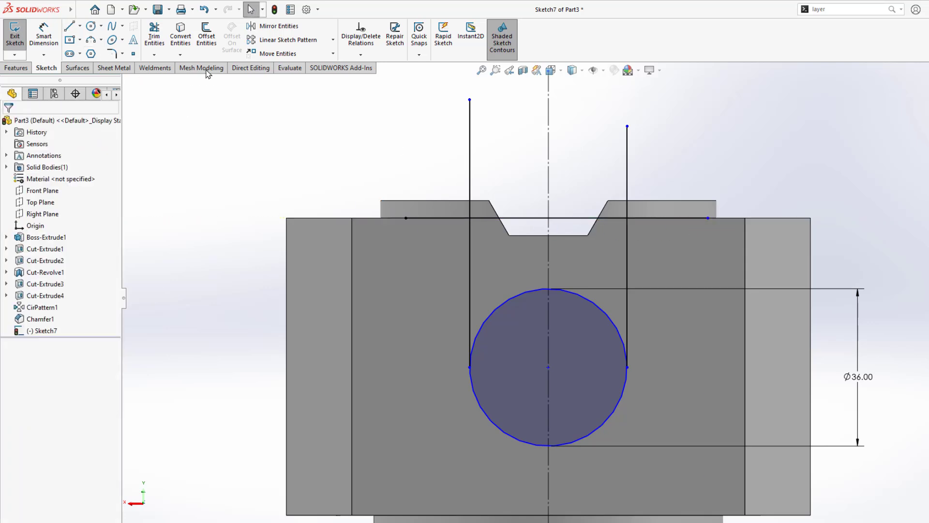
left_click(154, 34)
mouse_move(446, 151)
left_mouse_down()
mouse_move(643, 172)
mouse_move(695, 235)
mouse_move(463, 187)
mouse_move(446, 260)
left_mouse_up()
key("Escape")
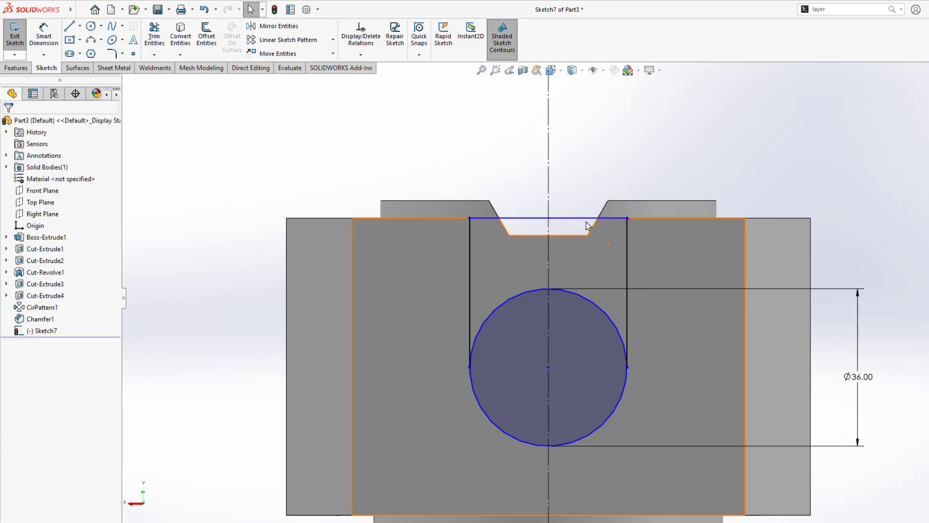
left_click(655, 218)
left_click(657, 219, "ctrl")
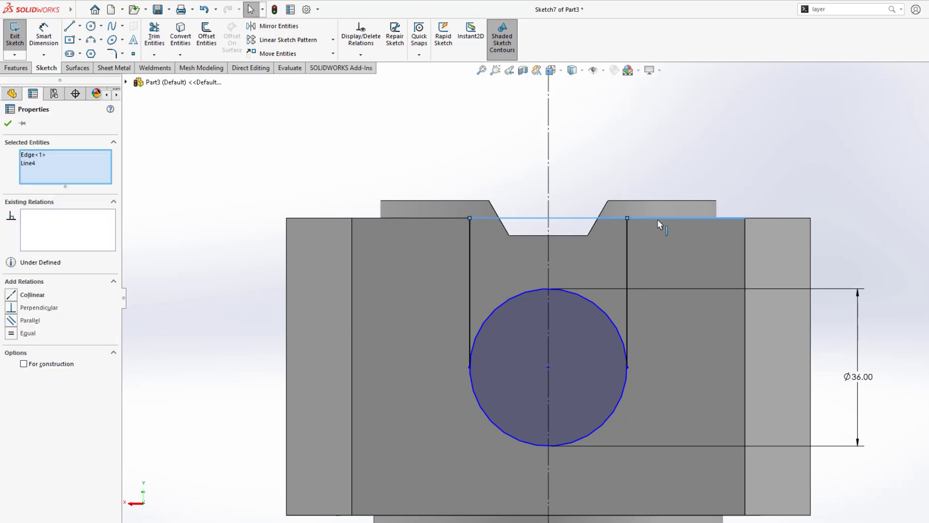
left_click(688, 173)
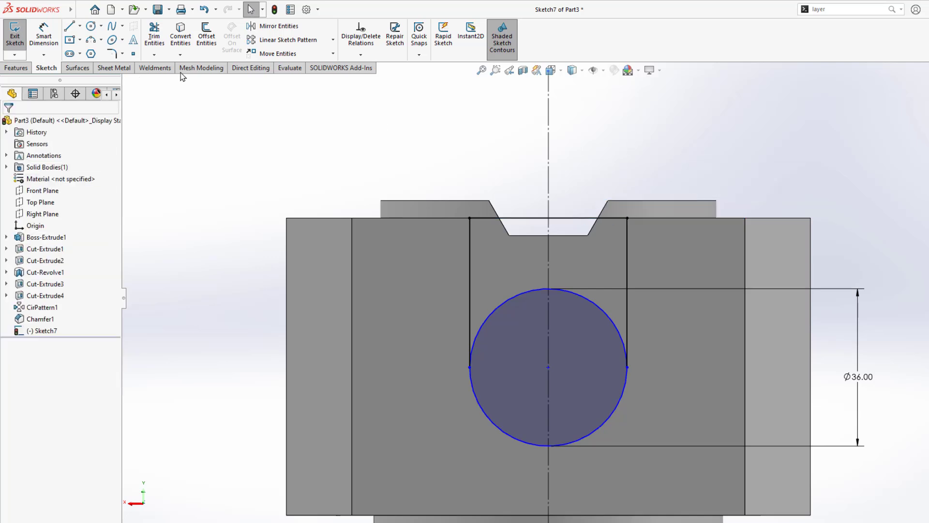
Step: Power-trim away the circle's upper arc, leaving a U-shaped slot profile
left_click(154, 35)
mouse_move(487, 245)
left_mouse_down()
mouse_move(509, 305)
mouse_move(576, 338)
mouse_move(579, 354)
left_mouse_up()
scroll(578, 352, "up", 1)
scroll(609, 327, "down", 1)
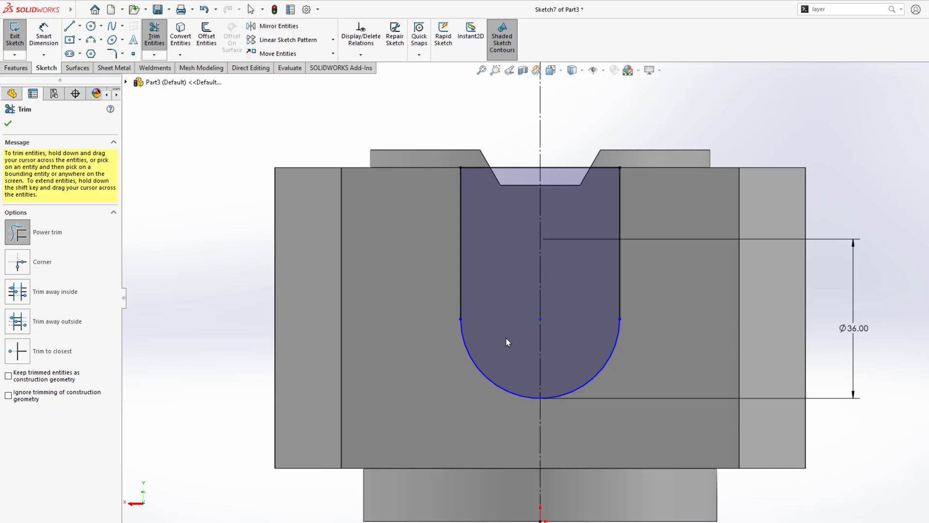
key("Escape")
scroll(588, 320, "up", 2)
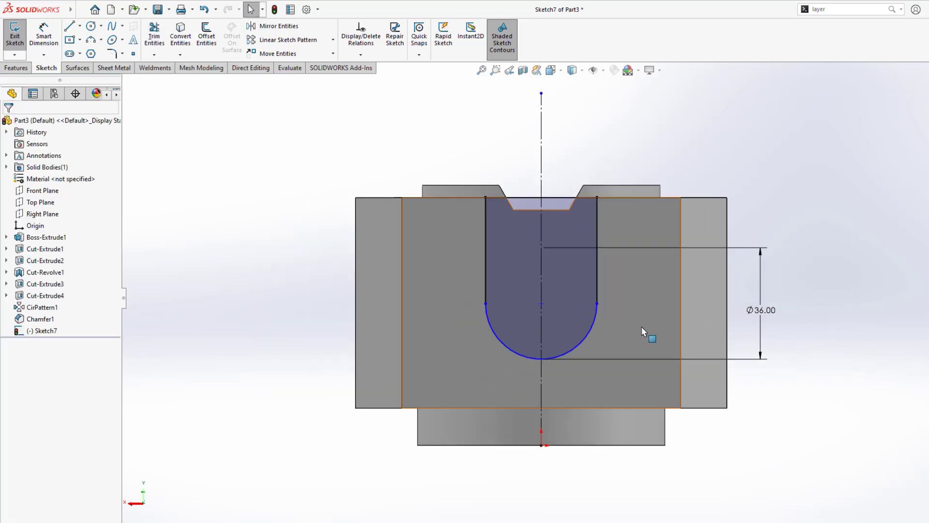
Step: Check the 40 dimension in the PDF drawing's side view
key("alt+Tab")
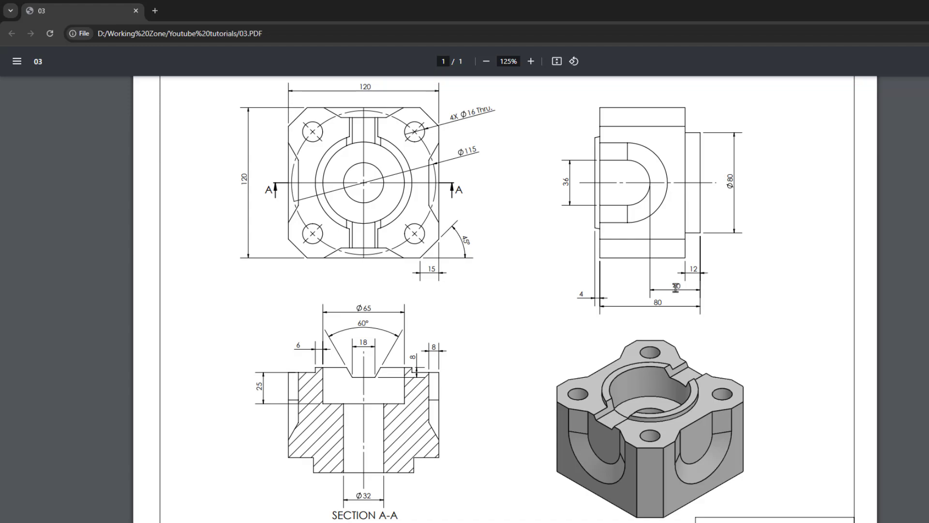
left_click_drag(665, 289, 684, 289)
key("alt+Tab")
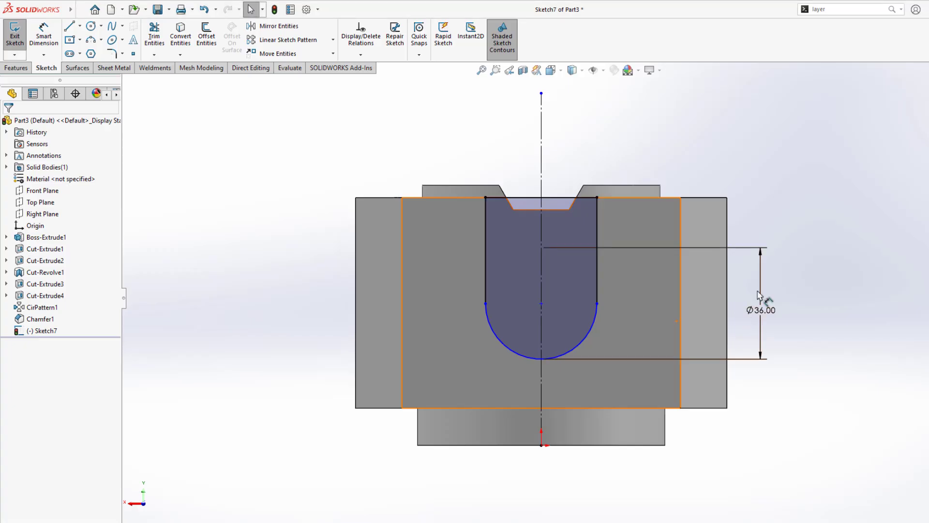
Step: Dimension the slot arc to the bottom edge, measuring to the arc's minimum point
left_click(576, 349)
left_click(583, 444)
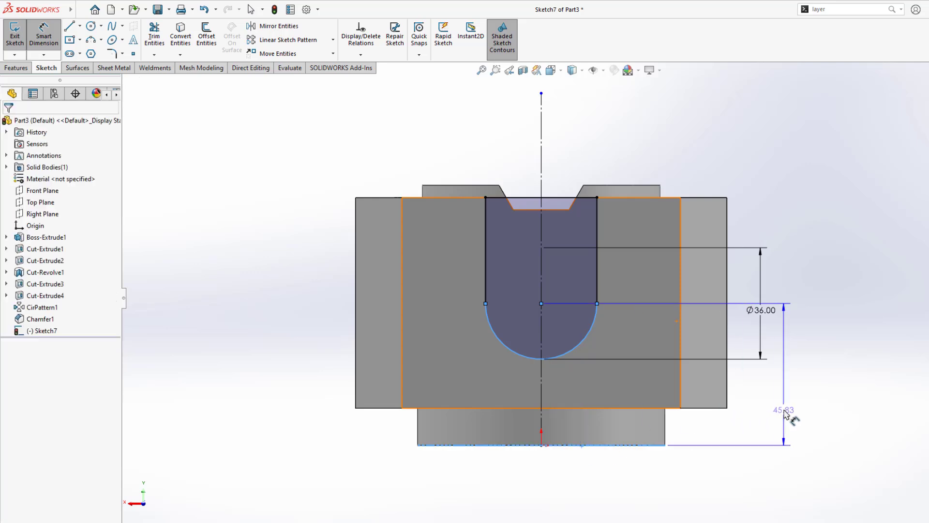
left_click(762, 400)
key("Return")
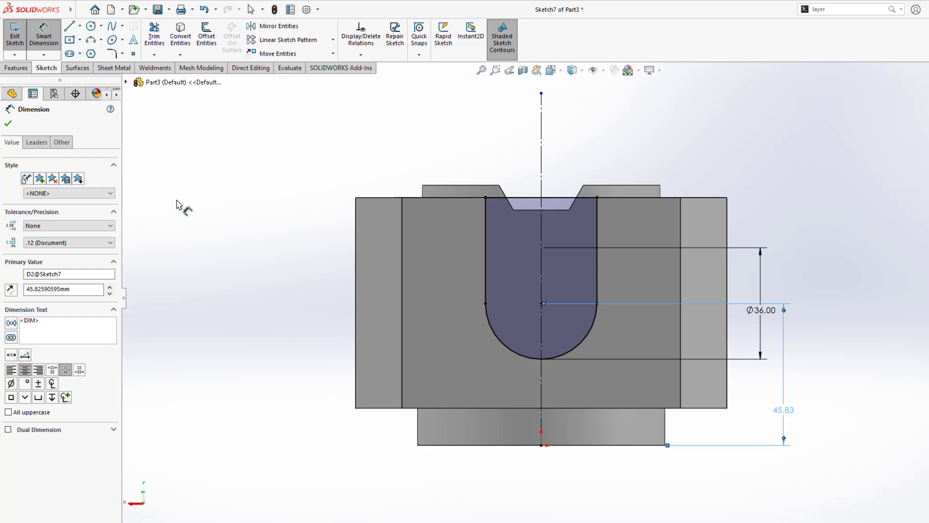
left_click(37, 143)
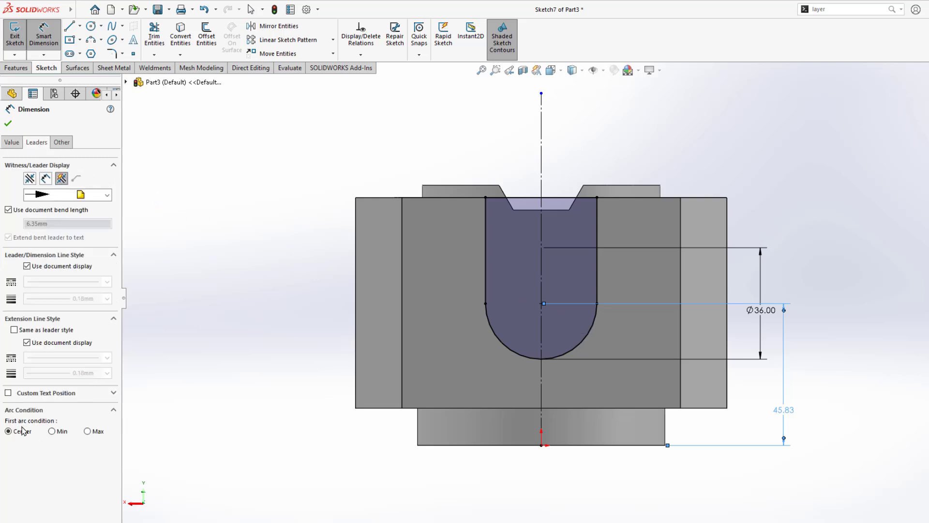
left_click(53, 431)
left_click(7, 124)
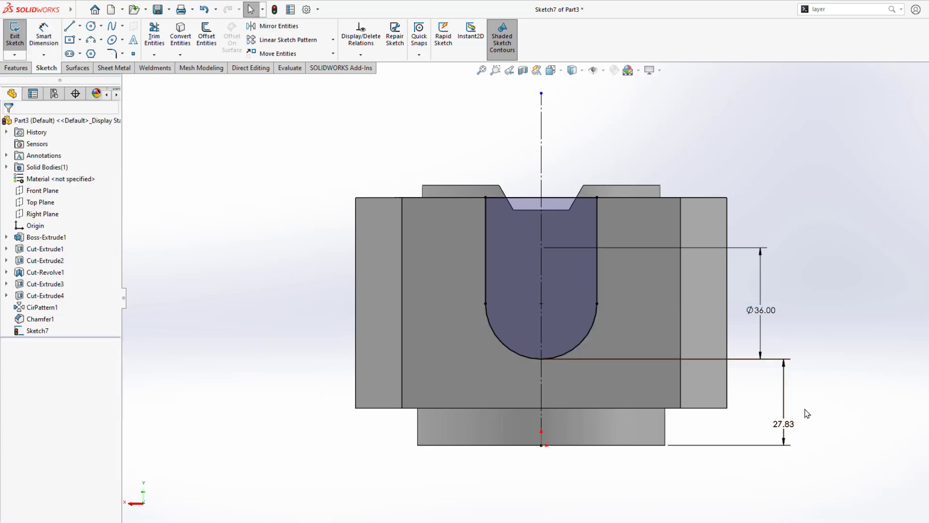
Step: Change that dimension to 40 mm and bring up the PDF drawing
double_click(783, 424)
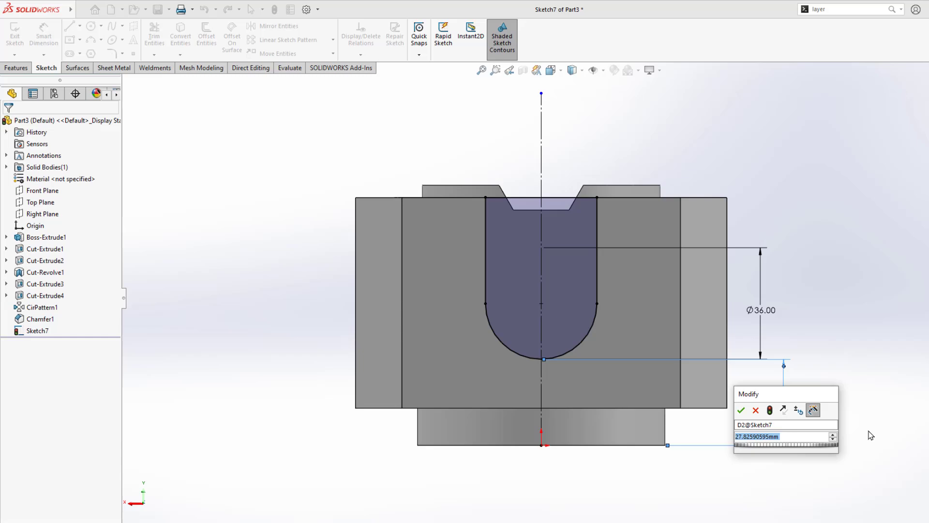
type("40")
key("Return")
key("alt+Tab")
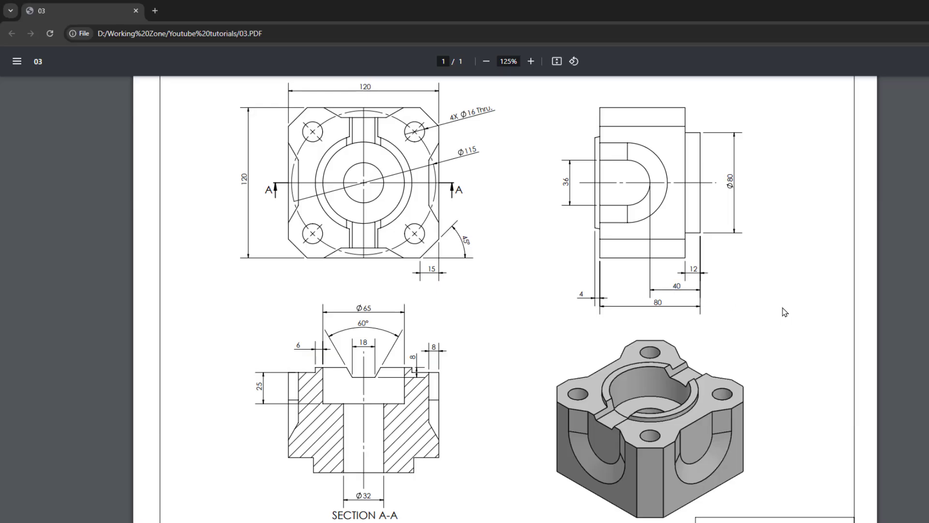
Step: Orbit the slot sketch to an angled 3-D view and compare it against the PDF side view
key("alt+Tab")
scroll(617, 338, "up", 3)
mouse_move(617, 337)
middle_mouse_down()
mouse_move(675, 376)
mouse_move(675, 391)
middle_mouse_up()
scroll(638, 312, "down", 2)
key("alt+Tab")
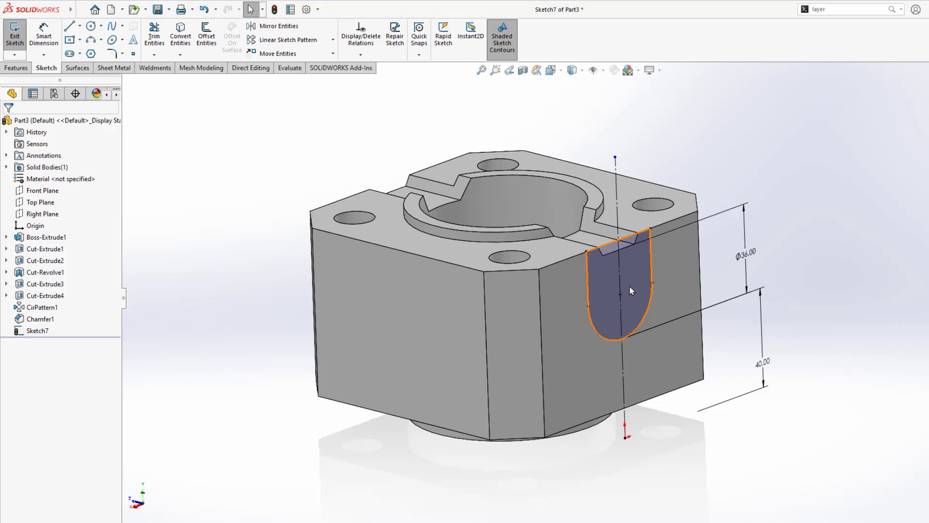
Step: Start an Extruded Cut from the slot sketch, beginning at a 6 mm offset
mouse_move(629, 285)
middle_mouse_down()
mouse_move(652, 300)
mouse_move(609, 282)
middle_mouse_up()
key("alt+Tab")
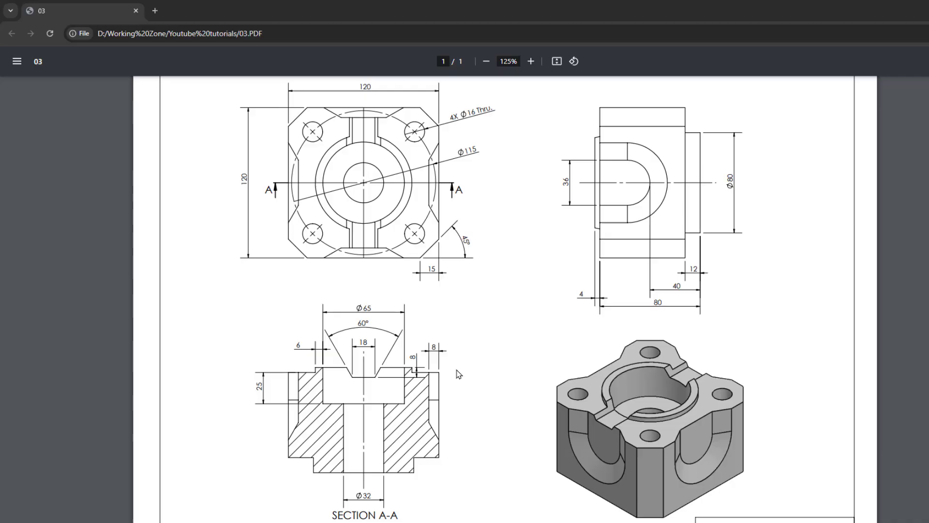
key("alt+Tab")
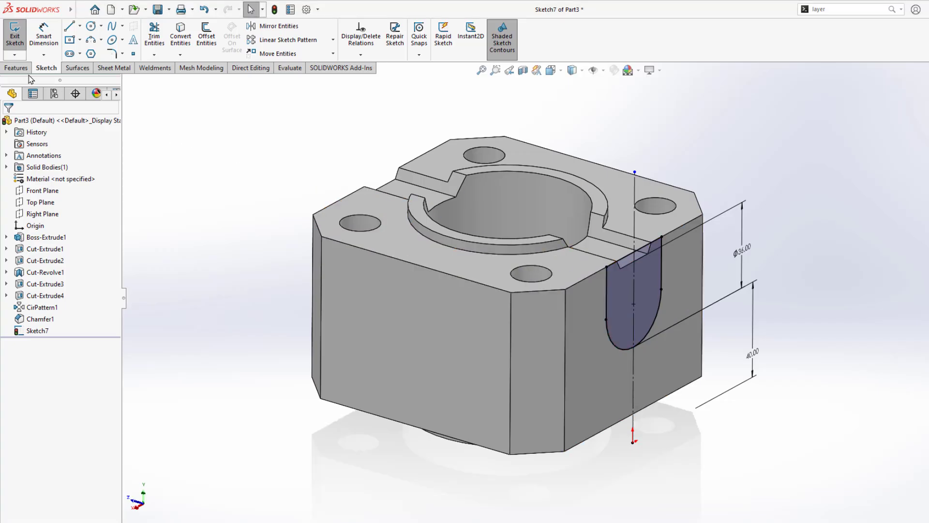
left_click(16, 68)
left_click(158, 36)
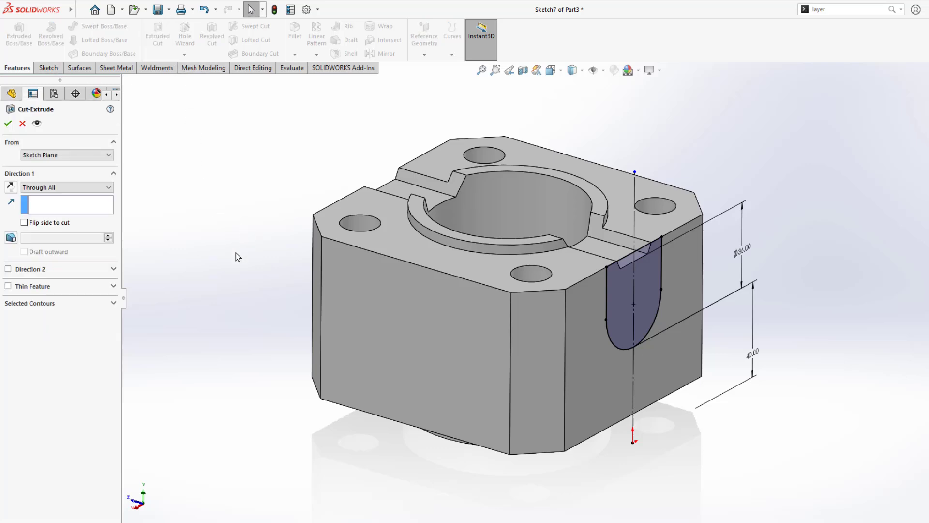
left_click(70, 155)
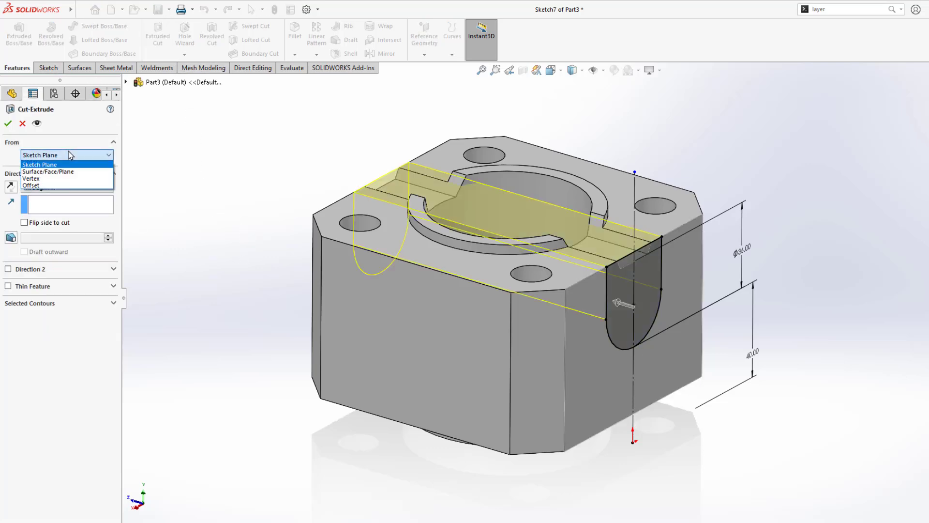
left_click(65, 185)
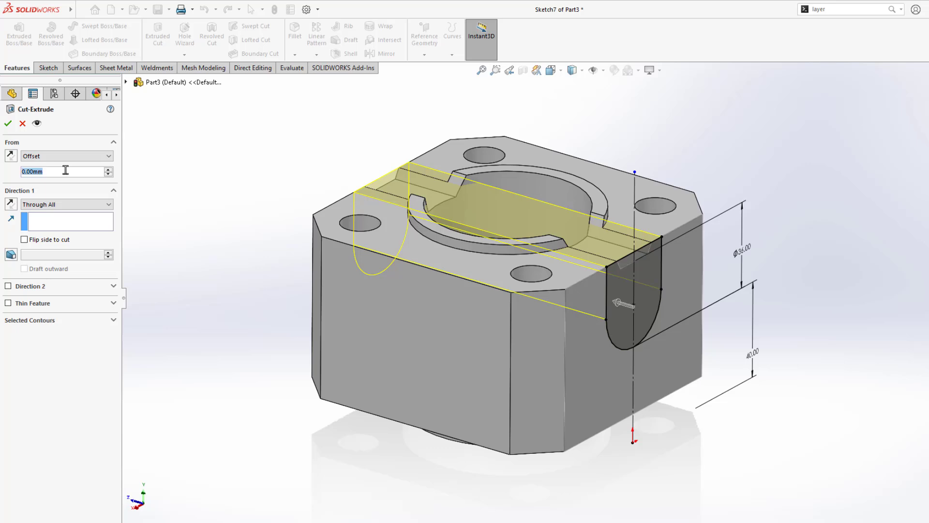
type("6")
key("Return")
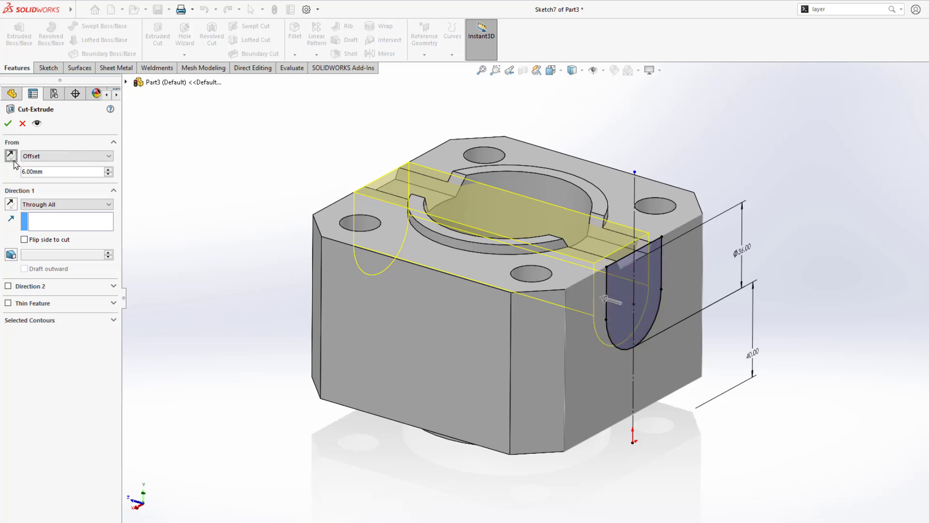
Step: Make the cut go Through All with a 60° outward draft and confirm it
left_click(66, 205)
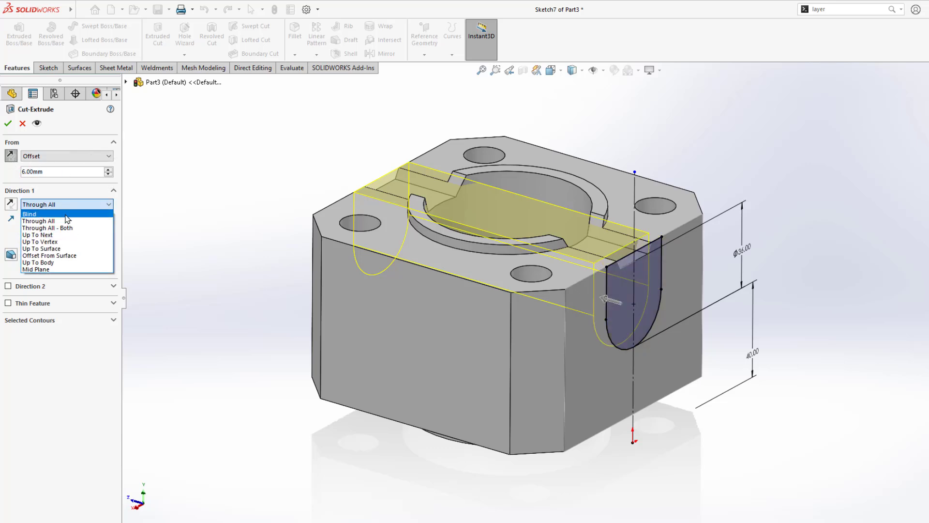
left_click(66, 213)
left_click(68, 209)
left_click(68, 209)
left_click(68, 209)
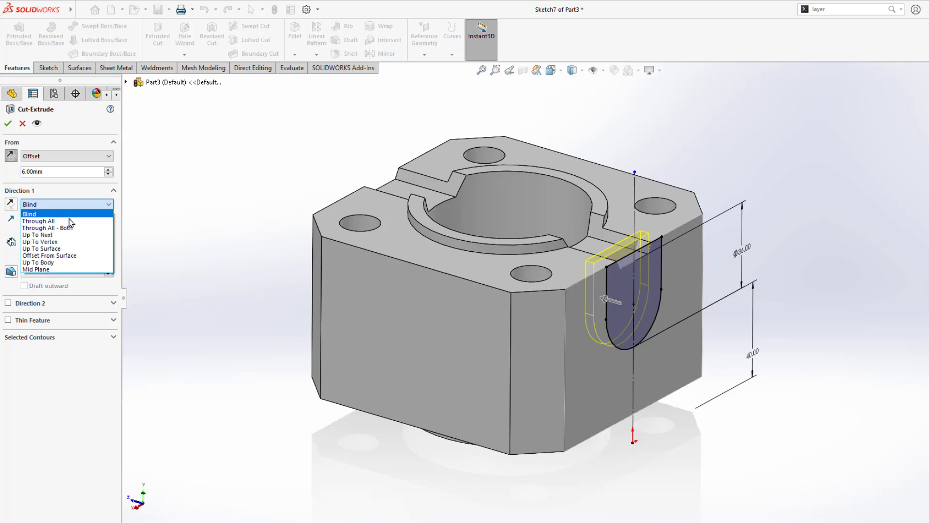
left_click(68, 221)
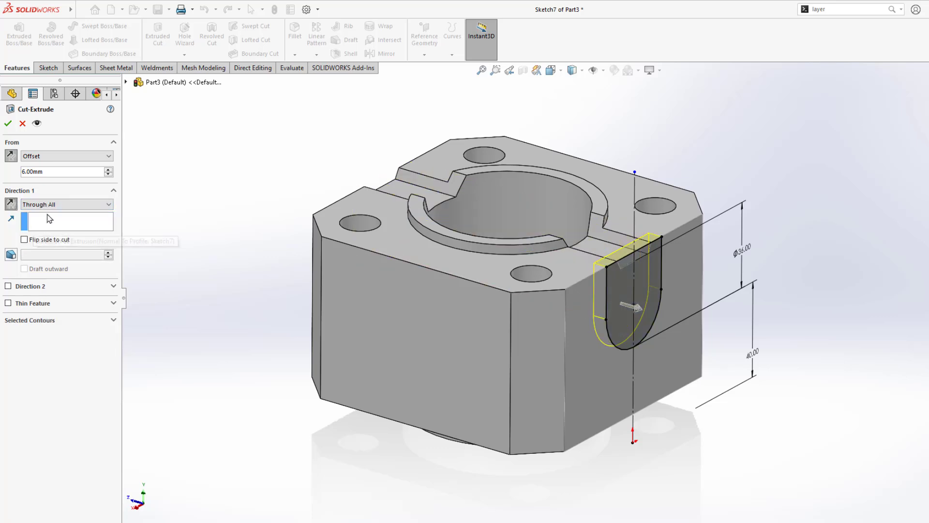
left_click(11, 255)
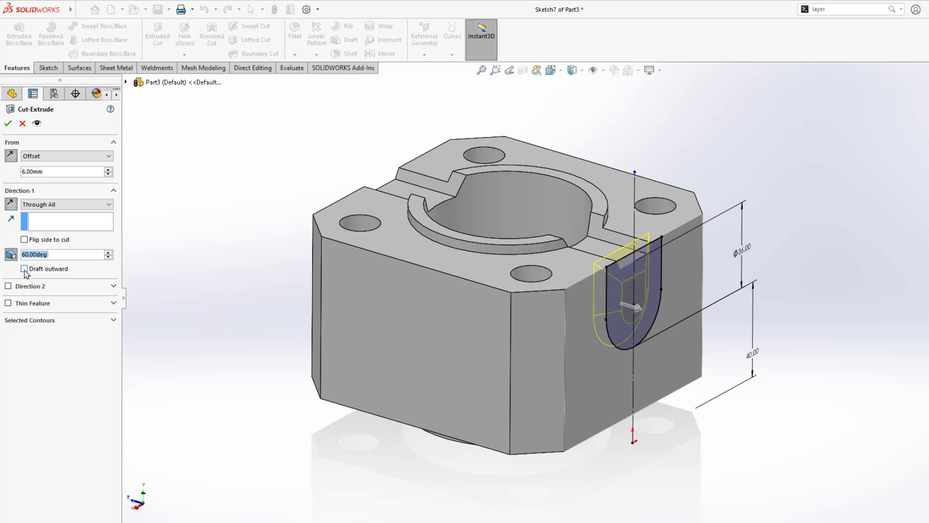
left_click(24, 269)
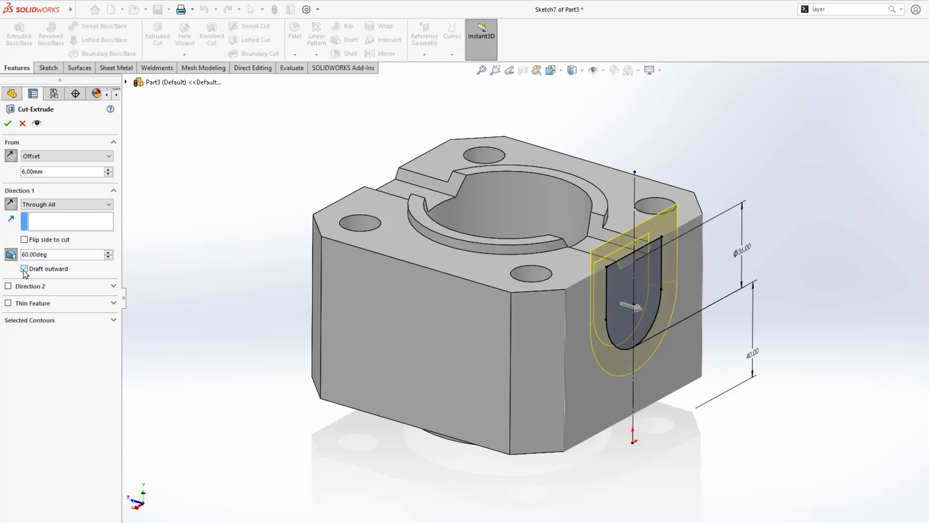
left_click(8, 123)
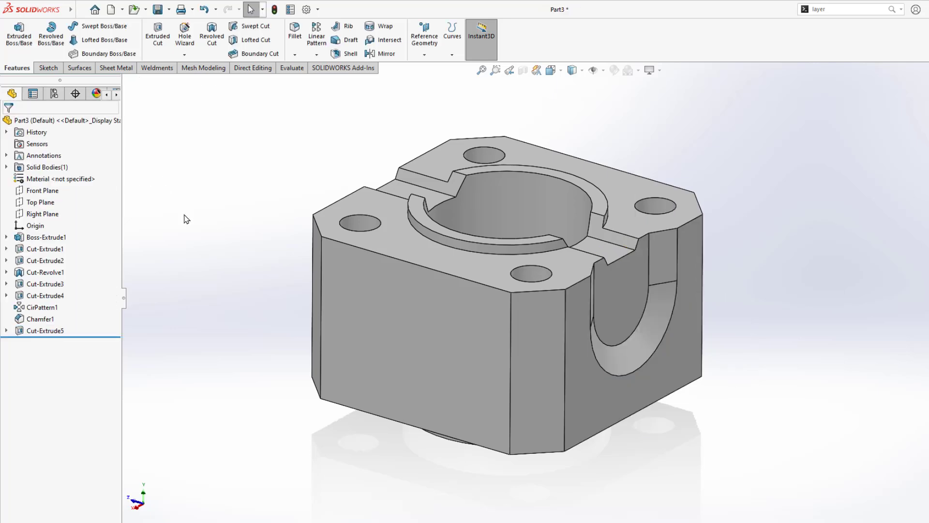
Step: Circular-pattern Cut-Extrude5 around the central bore: 4 equally spaced instances over 360°
middle_click_drag(162, 184, 213, 275)
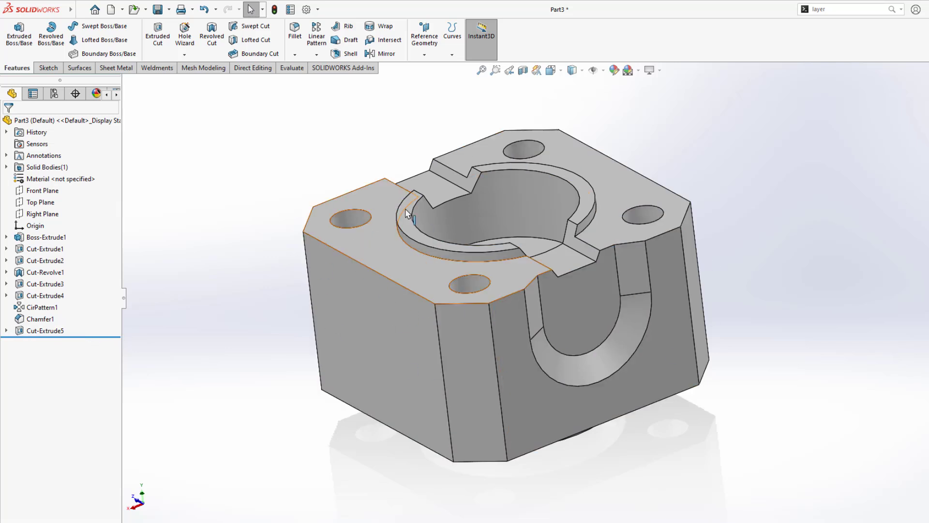
left_click(59, 331)
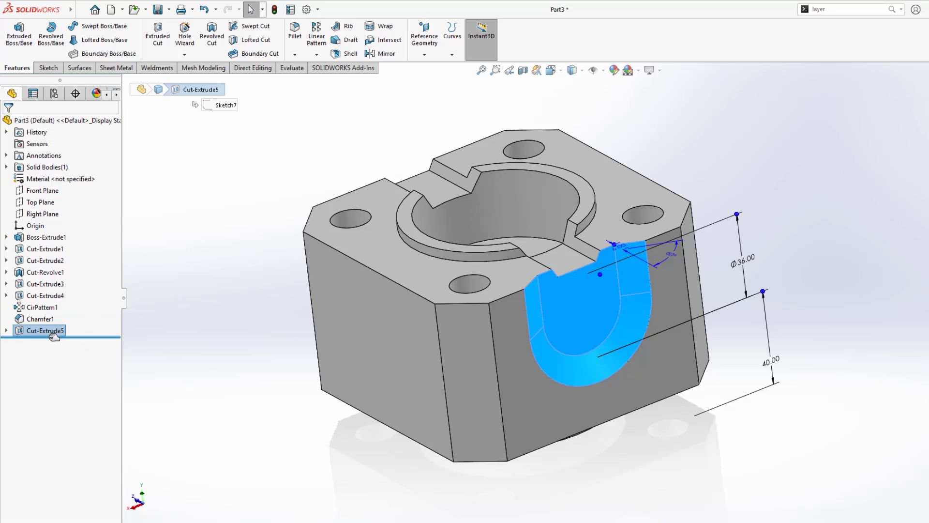
left_click(322, 57)
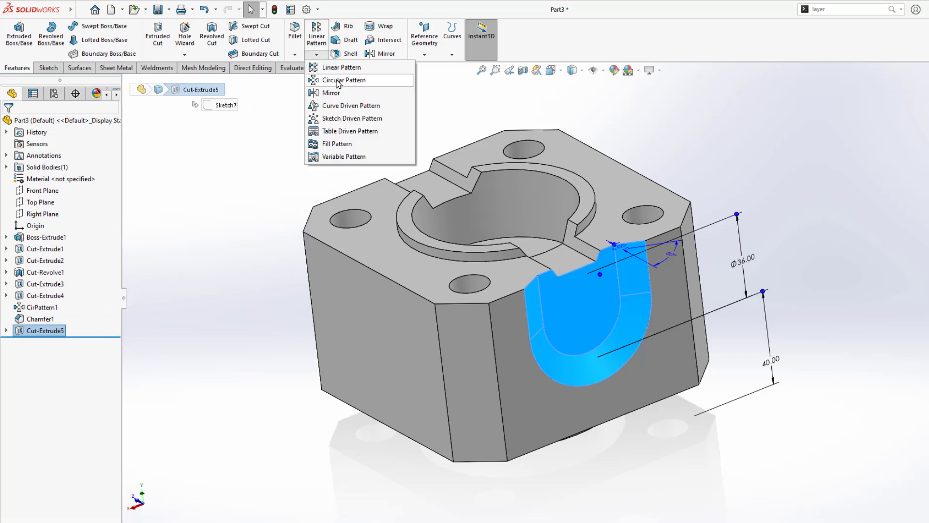
left_click(338, 82)
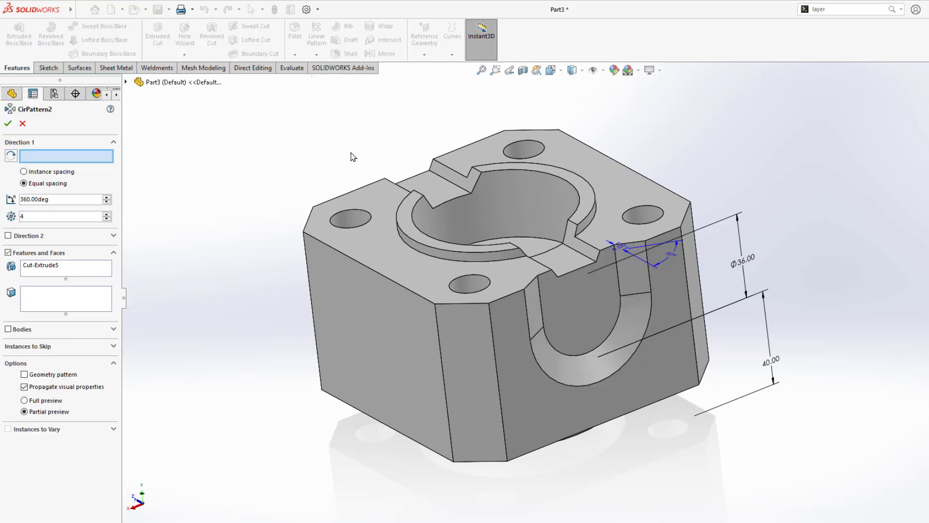
left_click(516, 197)
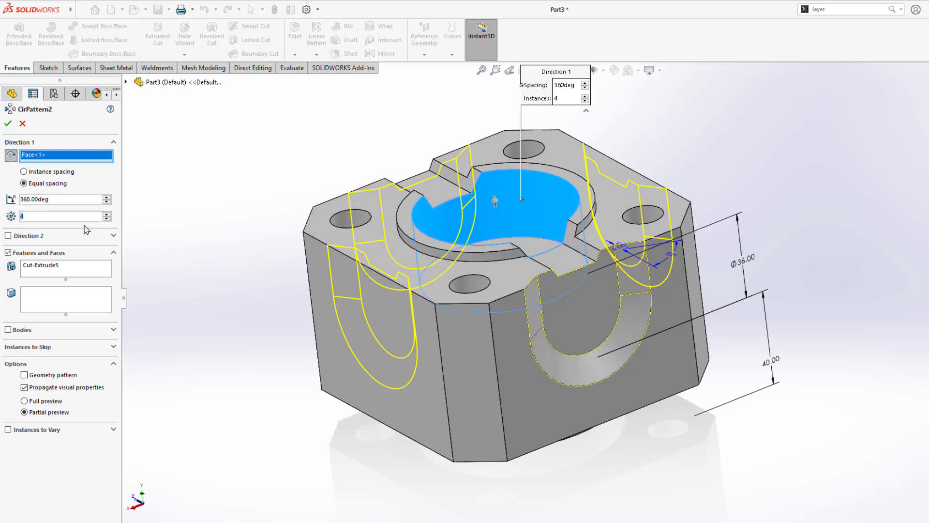
left_click_drag(49, 203, 12, 203)
left_click(8, 123)
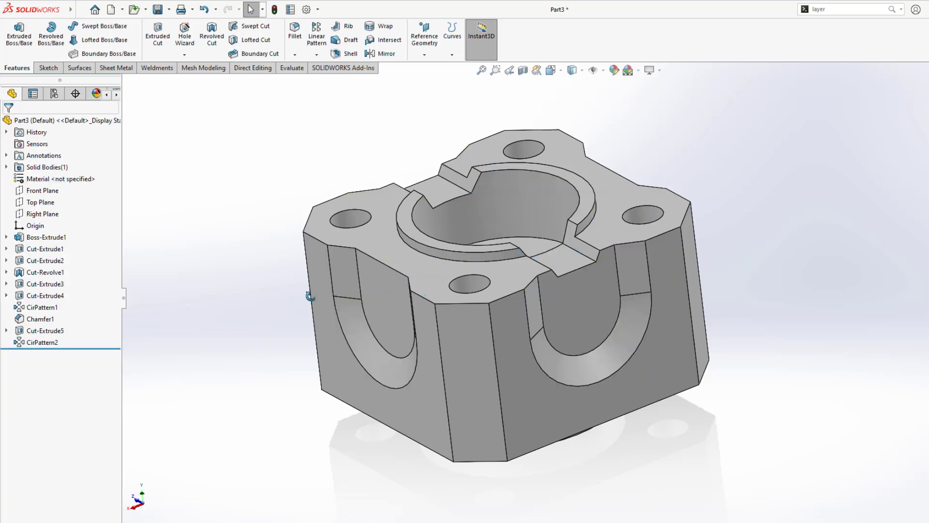
middle_click_drag(310, 296, 520, 309)
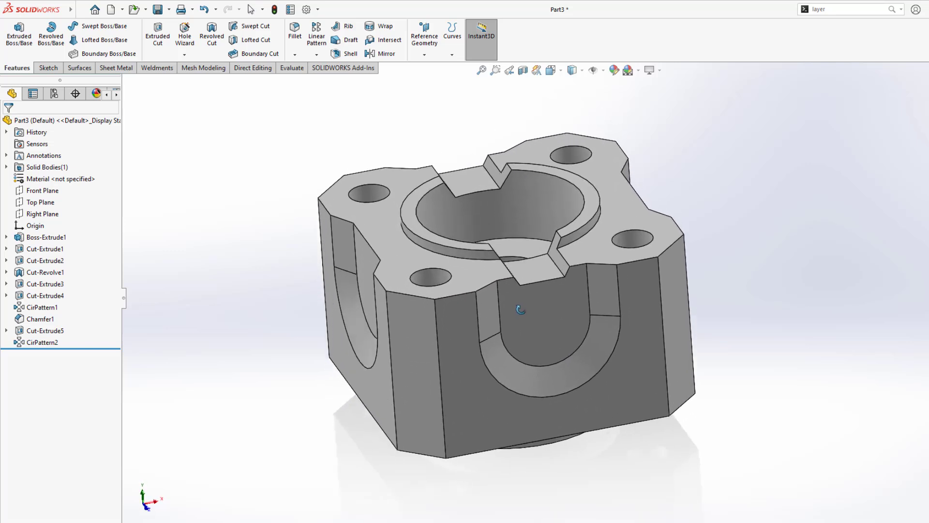